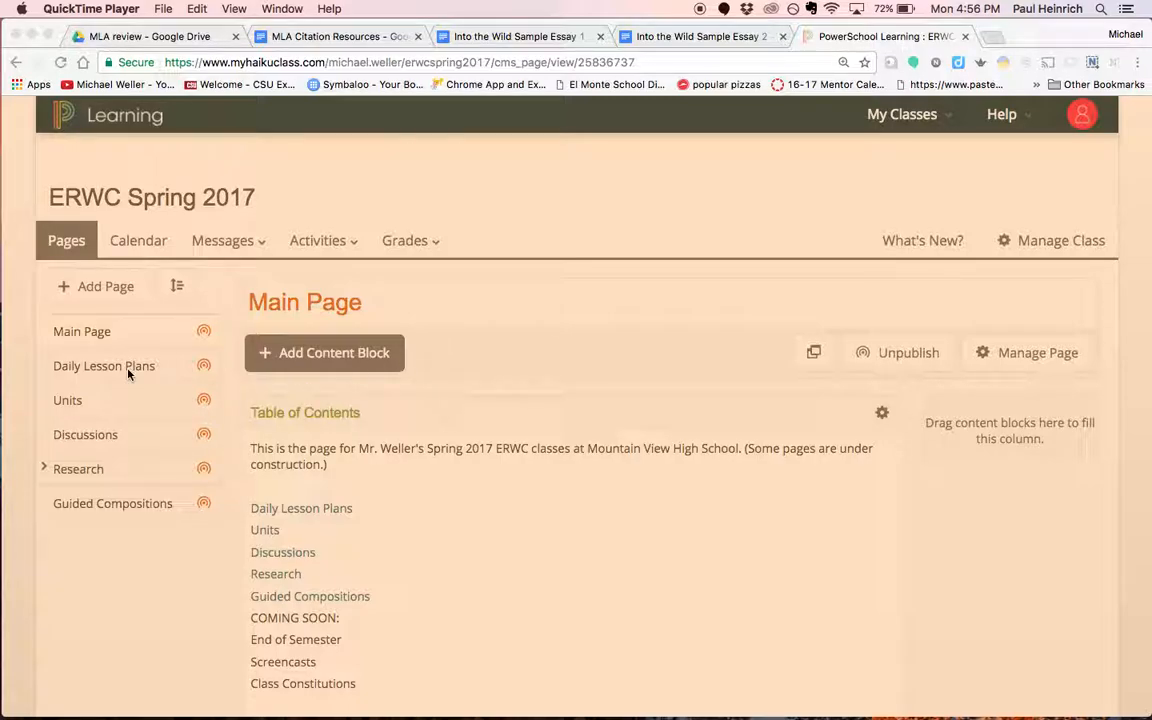
# - Open the class's Research page and go to its "MLA: Citing Your Sources" resource page
pyautogui.click(58, 470)
pyautogui.click(60, 475)
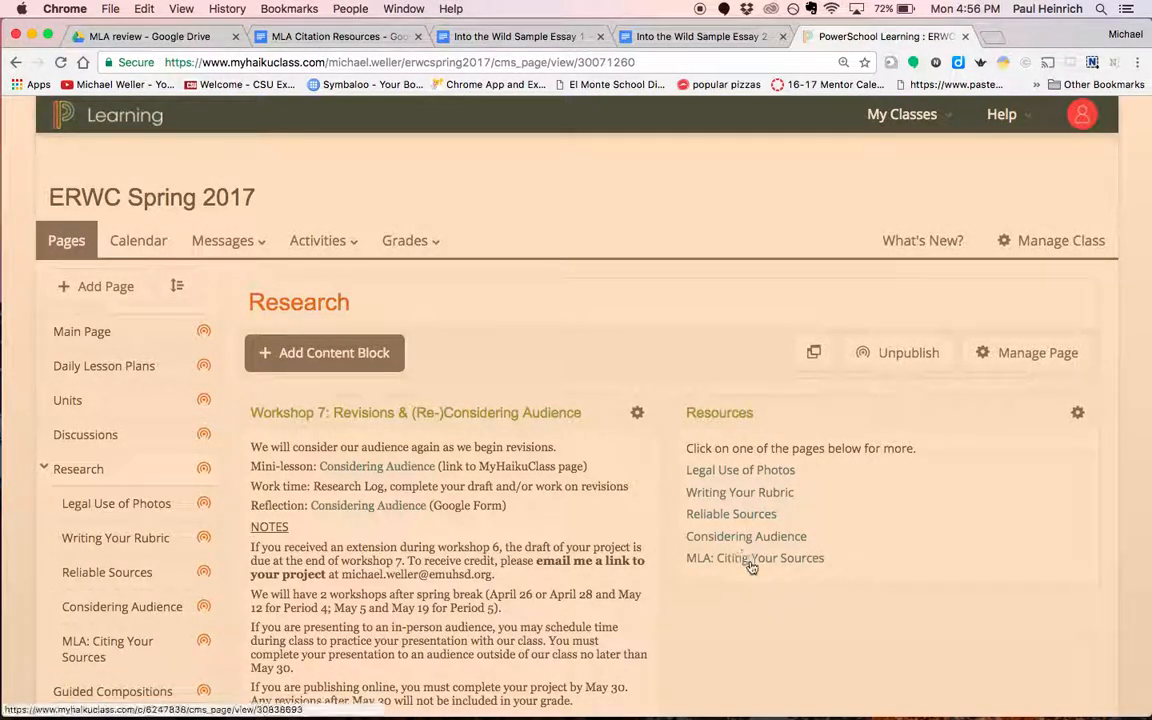
pyautogui.click(752, 562)
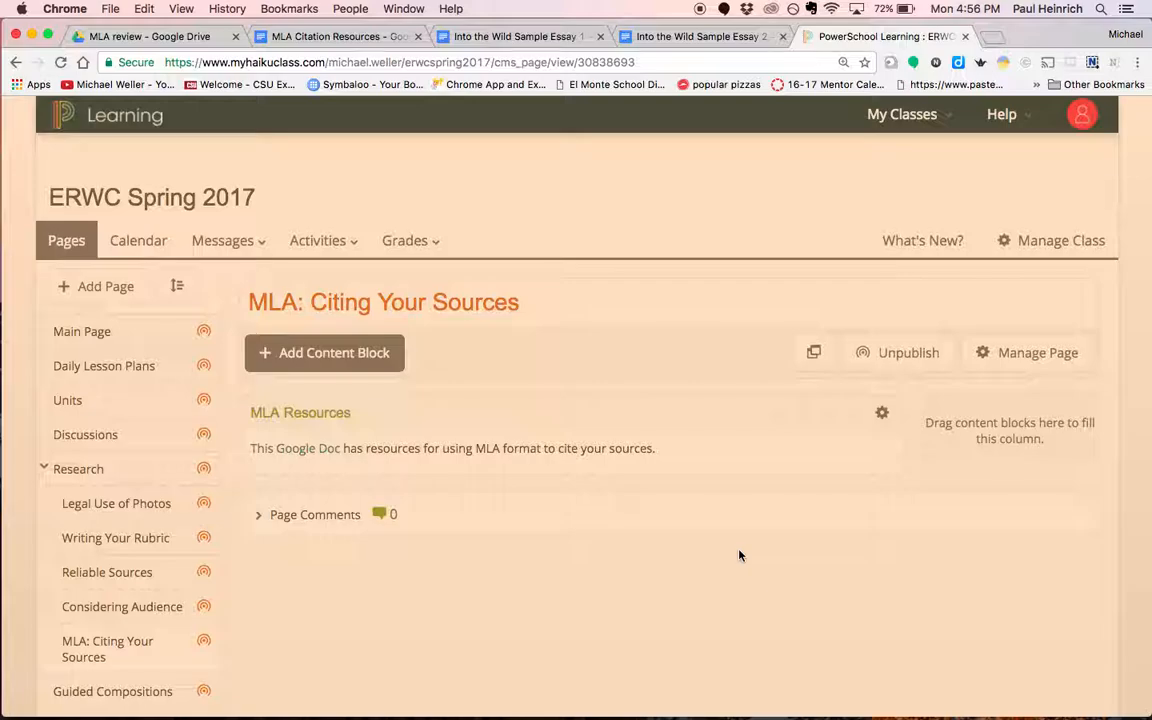
pyautogui.scroll(-1, 496, 402)
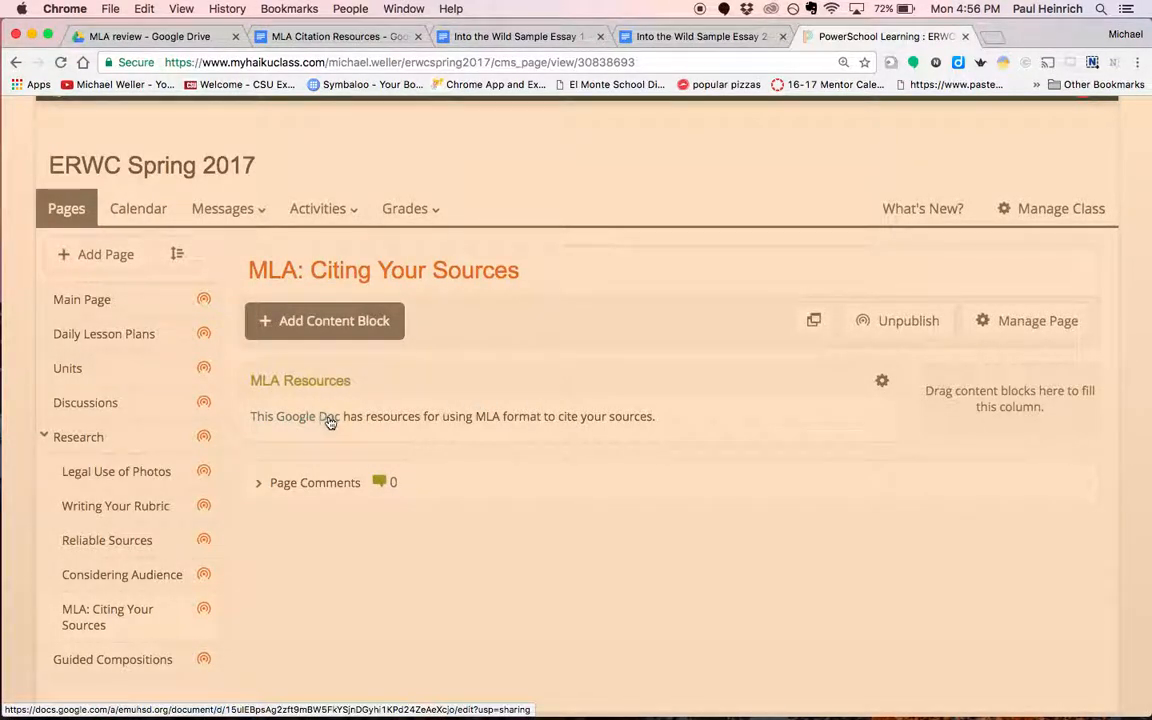
# - Switch to the MLA Citation Resources document and look through its headings, from the screencasts and citation websites to the Works Cited resource
pyautogui.click(339, 40)
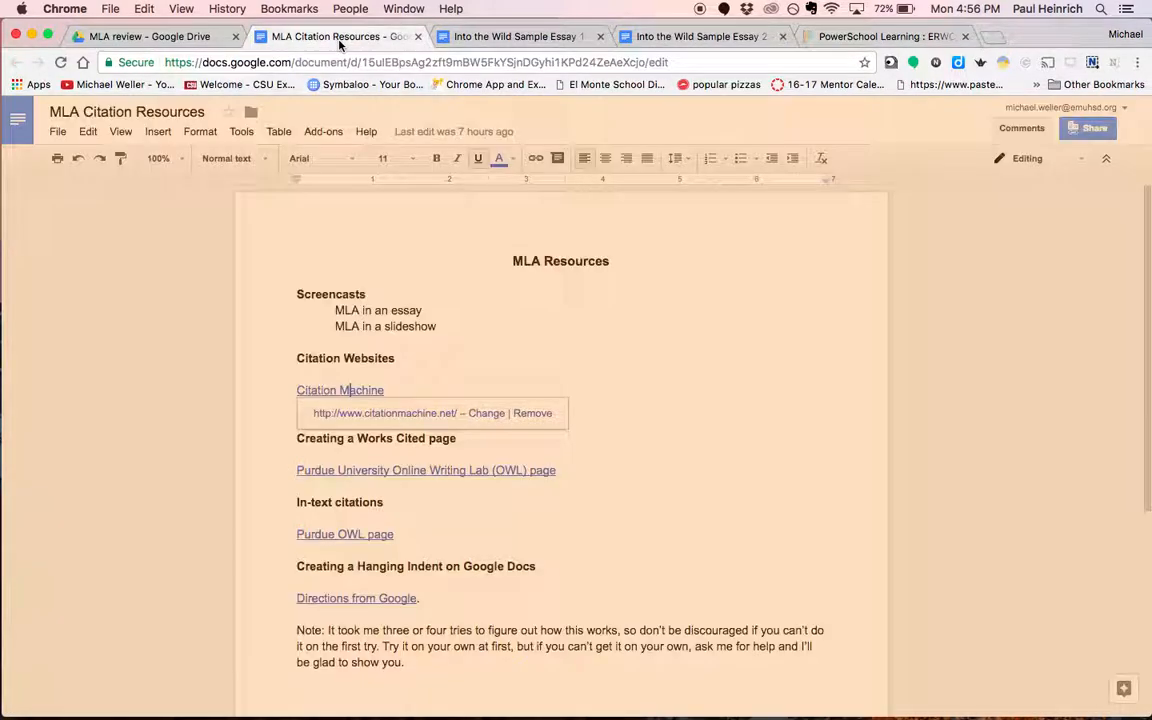
pyautogui.click(498, 337)
pyautogui.press('Down')
pyautogui.press('Down')
pyautogui.press('Down')
pyautogui.press('Down')
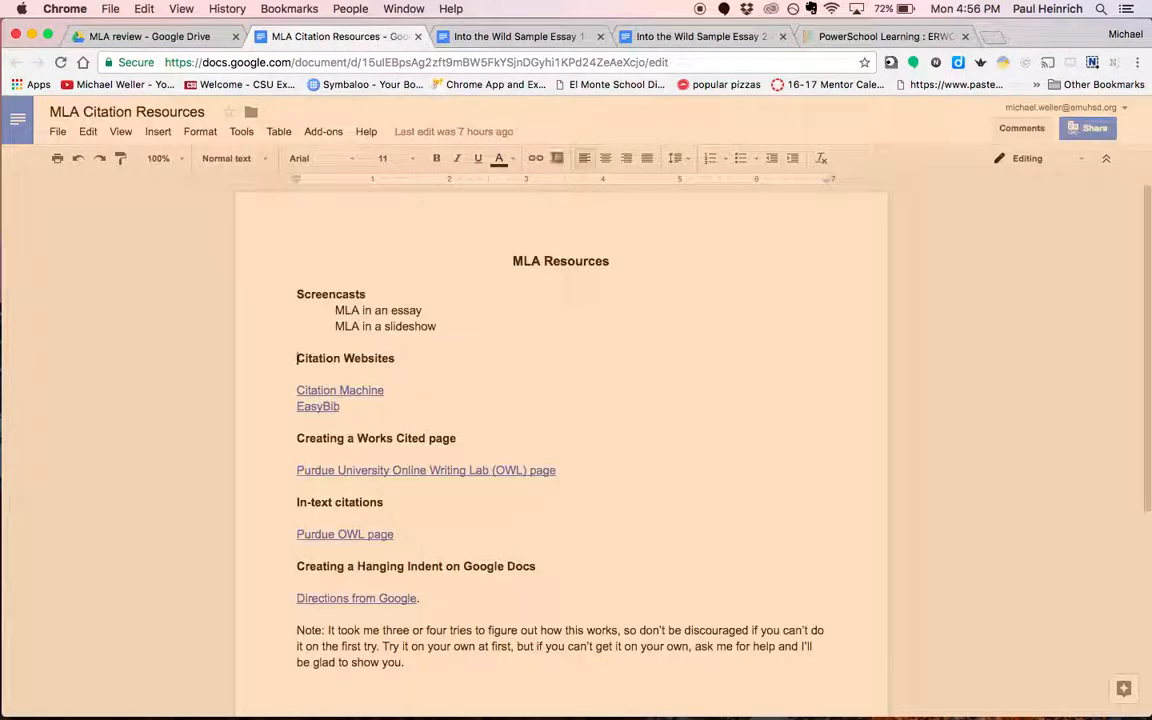
pyautogui.press('Down')
pyautogui.press('Down')
pyautogui.press('Down')
pyautogui.press('Down')
pyautogui.press('Down')
pyautogui.press('Down')
pyautogui.press('Down')
pyautogui.press('Down')
pyautogui.press('Down')
pyautogui.press('Down')
pyautogui.press('Down')
pyautogui.press('Up')
pyautogui.press('Up')
pyautogui.press('Up')
pyautogui.press('Up')
pyautogui.press('Up')
pyautogui.press('Up')
pyautogui.press('Up')
pyautogui.press('Up')
pyautogui.press('Up')
pyautogui.press('Up')
pyautogui.press('Up')
pyautogui.press('Up')
pyautogui.press('Up')
pyautogui.press('Down')
pyautogui.press('Down')
pyautogui.press('Down')
pyautogui.press('Down')
pyautogui.press('Down')
pyautogui.press('Down')
pyautogui.press('Down')
pyautogui.press('Up')
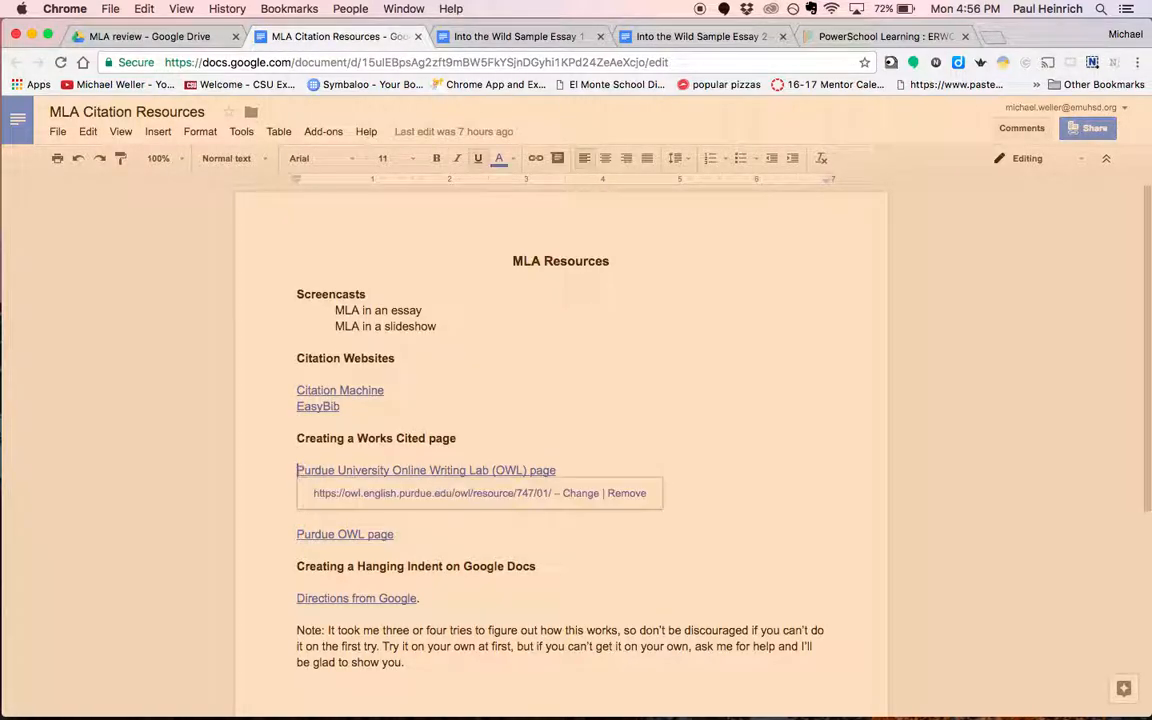
# - Examine the document's sections on creating a Works Cited page, in-text citations and hanging indents in Google Docs
pyautogui.click(494, 434)
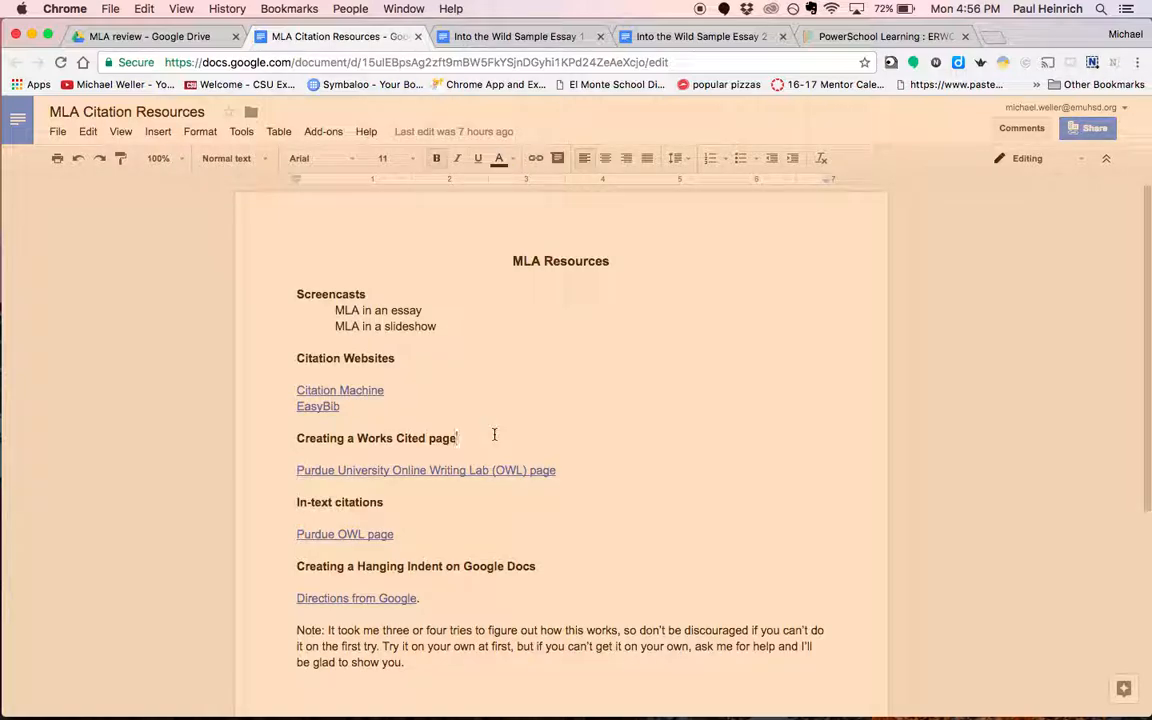
pyautogui.press('Down')
pyautogui.press('Down')
pyautogui.press('Down')
pyautogui.press('Down')
pyautogui.press('Down')
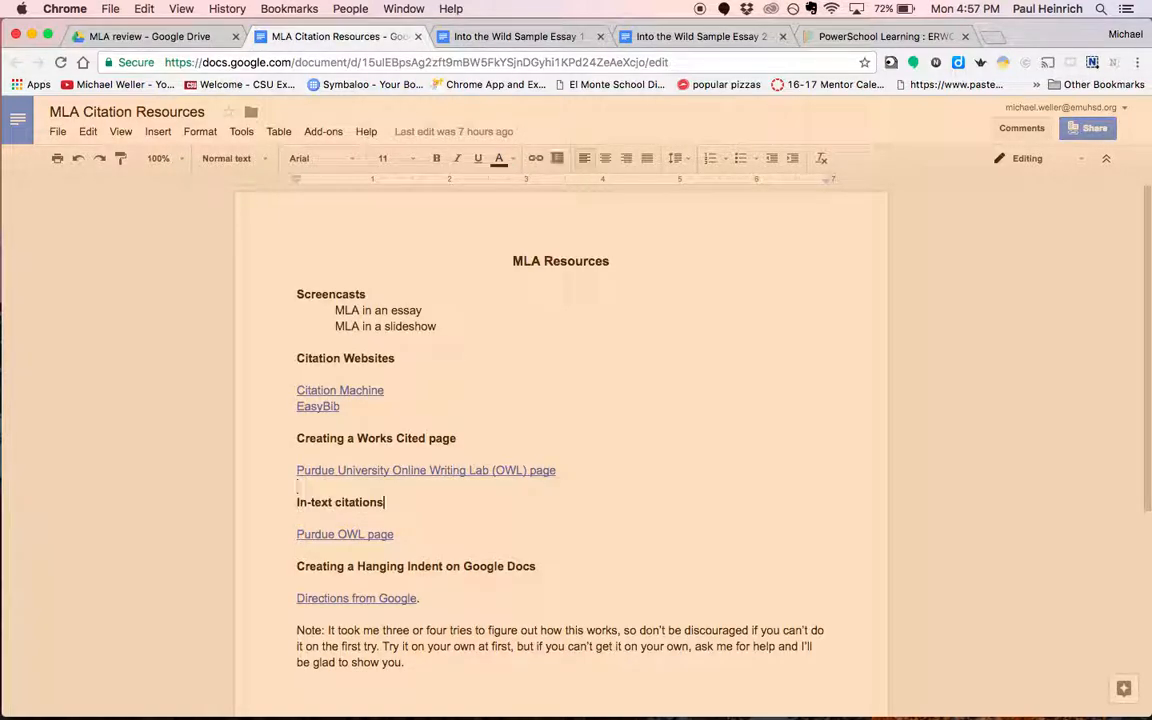
pyautogui.press('Down')
pyautogui.press('Up')
pyautogui.press('Down')
pyautogui.press('Down')
pyautogui.press('Down')
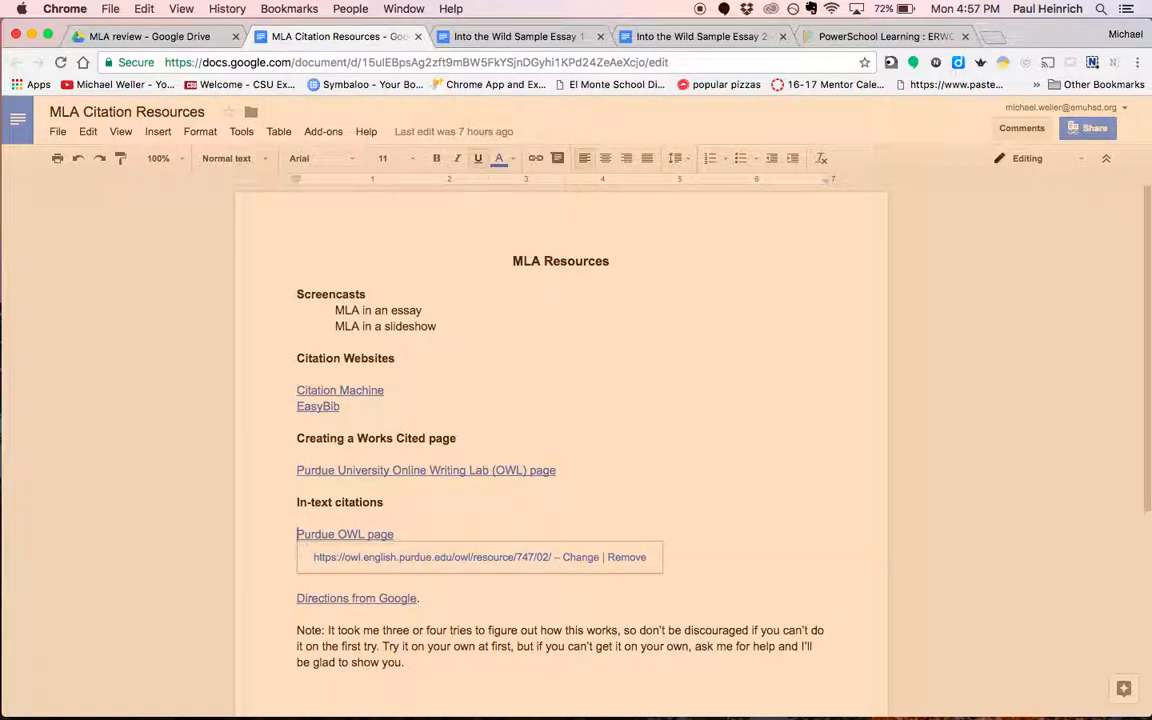
pyautogui.press('Down')
pyautogui.press('Down')
pyautogui.press('Down')
pyautogui.press('Down')
pyautogui.press('Up')
pyautogui.press('Up')
pyautogui.press('Up')
pyautogui.press('Up')
pyautogui.press('Up')
pyautogui.press('Up')
pyautogui.press('Up')
pyautogui.press('Up')
pyautogui.press('Up')
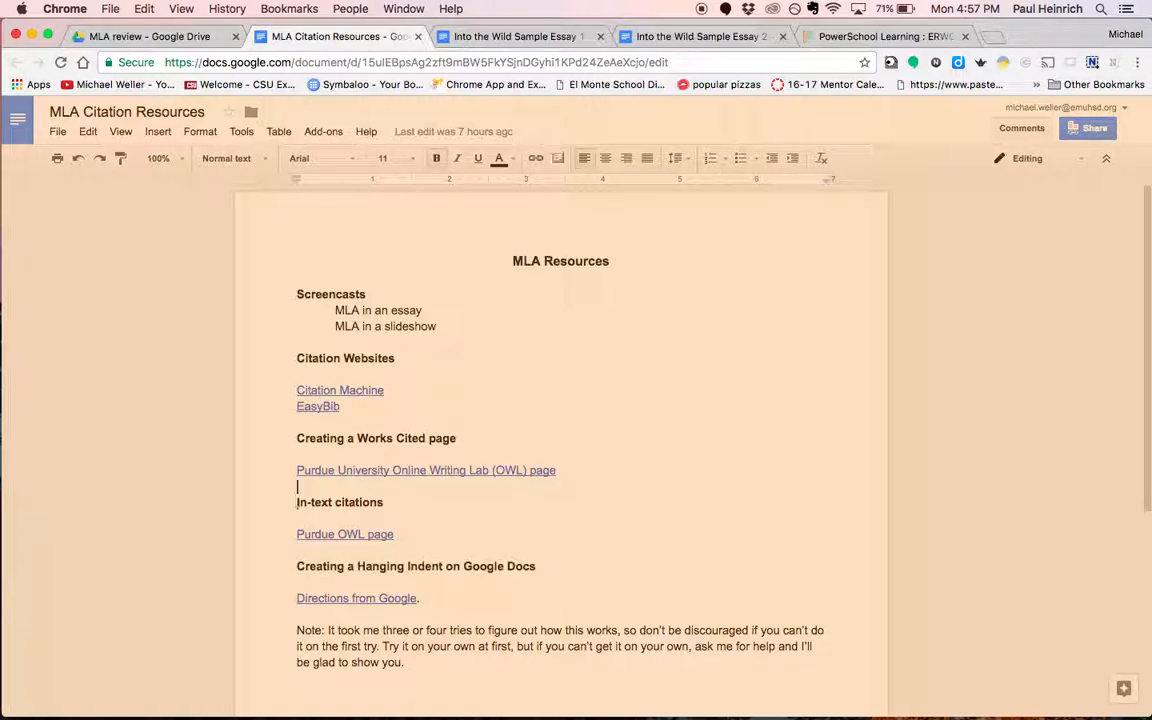
pyautogui.press('Down')
pyautogui.press('Down')
pyautogui.press('Down')
pyautogui.press('Down')
pyautogui.press('Down')
pyautogui.press('Down')
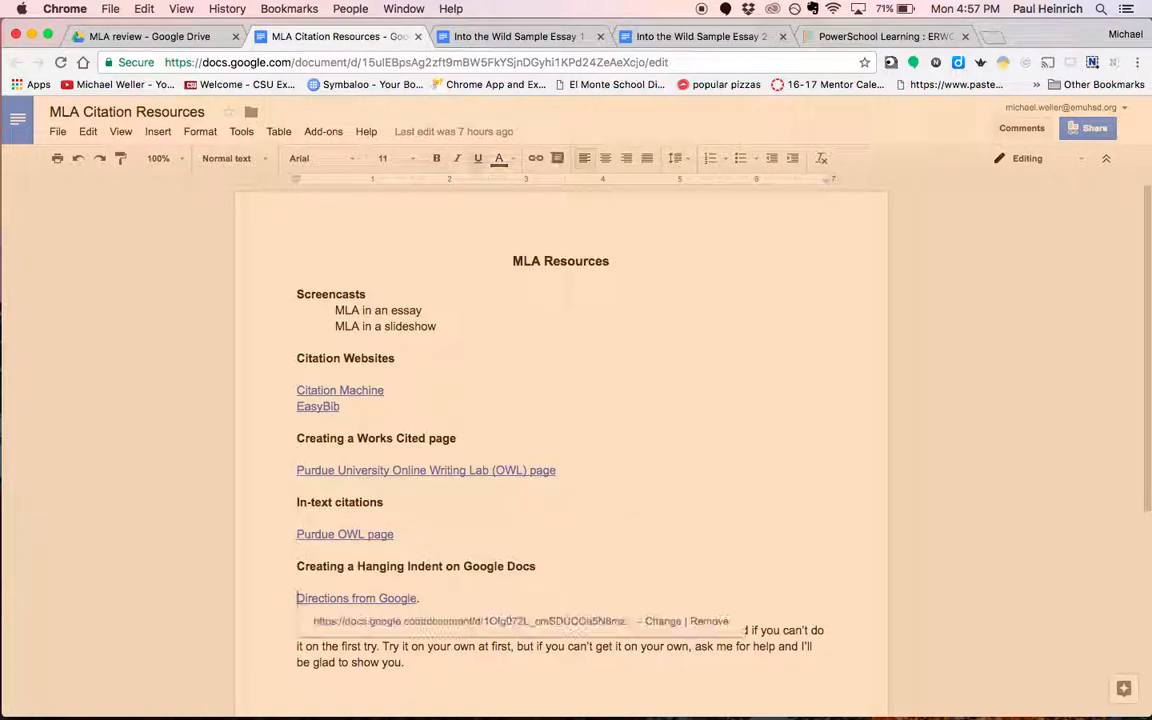
# - Review the resource list again and highlight everything from "Creating a Works Cited page" through the hanging indent note
pyautogui.press('Up')
pyautogui.press('Up')
pyautogui.press('Up')
pyautogui.press('Up')
pyautogui.press('Up')
pyautogui.press('Up')
pyautogui.press('Up')
pyautogui.press('Up')
pyautogui.press('Up')
pyautogui.press('Up')
pyautogui.press('Down')
pyautogui.press('Down')
pyautogui.press('Down')
pyautogui.press('Down')
pyautogui.press('Down')
pyautogui.press('Down')
pyautogui.press('Down')
pyautogui.press('Down')
pyautogui.press('Down')
pyautogui.press('Up')
pyautogui.press('Up')
pyautogui.press('Up')
pyautogui.press('Up')
pyautogui.press('Up')
pyautogui.press('Up')
pyautogui.press('Up')
pyautogui.press('Up')
pyautogui.press('Up')
pyautogui.press('Up')
pyautogui.press('Down')
pyautogui.press('Down')
pyautogui.press('Down')
pyautogui.press('Down')
pyautogui.press('Down')
pyautogui.press('Down')
pyautogui.press('Down')
pyautogui.press('Down')
pyautogui.press('Down')
pyautogui.press('Up')
pyautogui.press('Up')
pyautogui.press('Up')
pyautogui.press('Up')
pyautogui.press('Up')
pyautogui.press('Up')
pyautogui.press('Up')
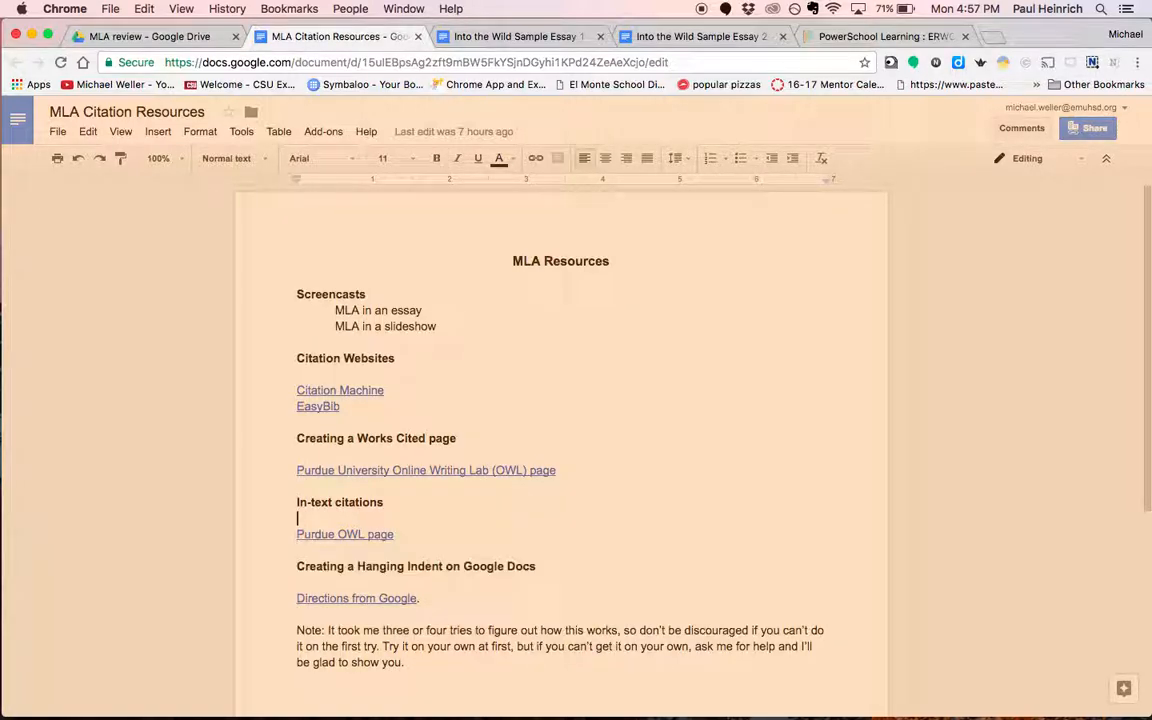
pyautogui.moveTo(293, 438); pyautogui.dragTo(476, 660)
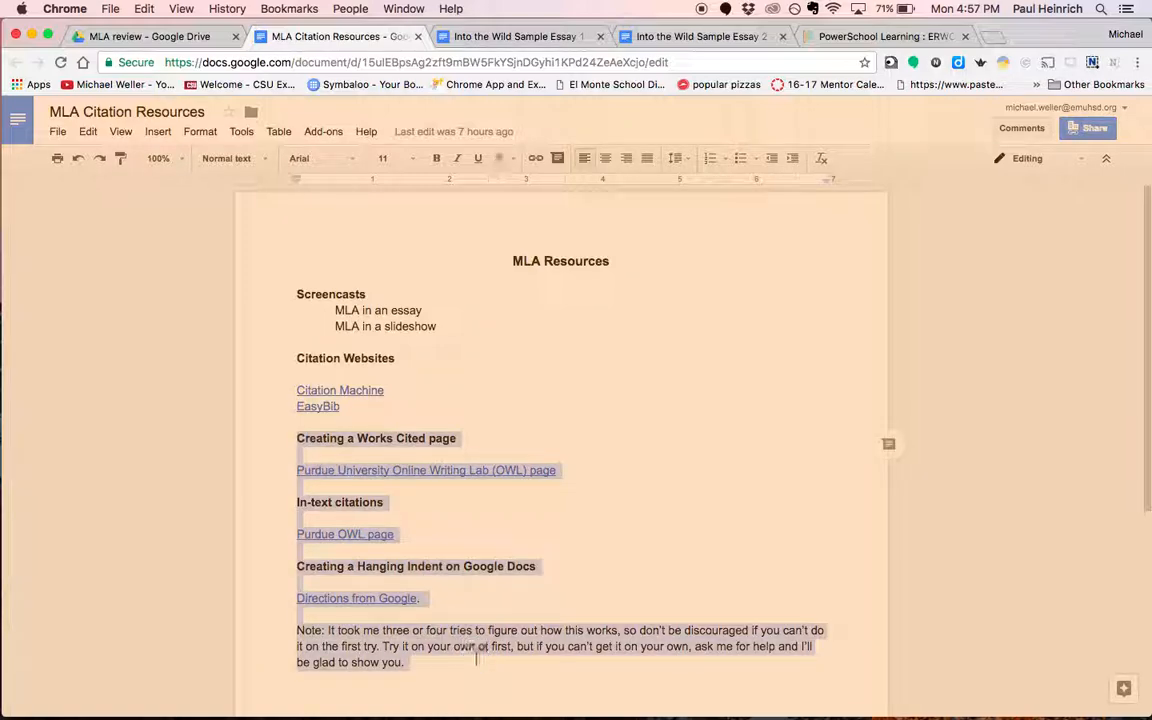
# - Check the EasyBib and Citation Machine links under Citation Websites, and open the Citation Machine website
pyautogui.click(432, 403)
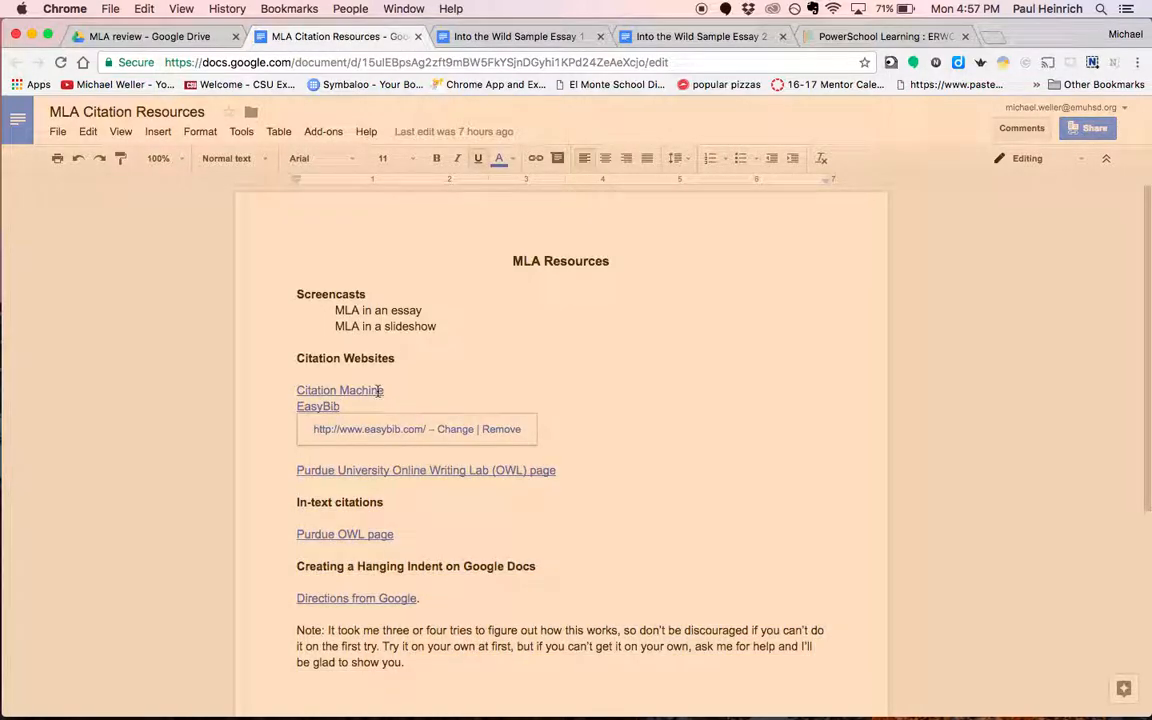
pyautogui.press('Up')
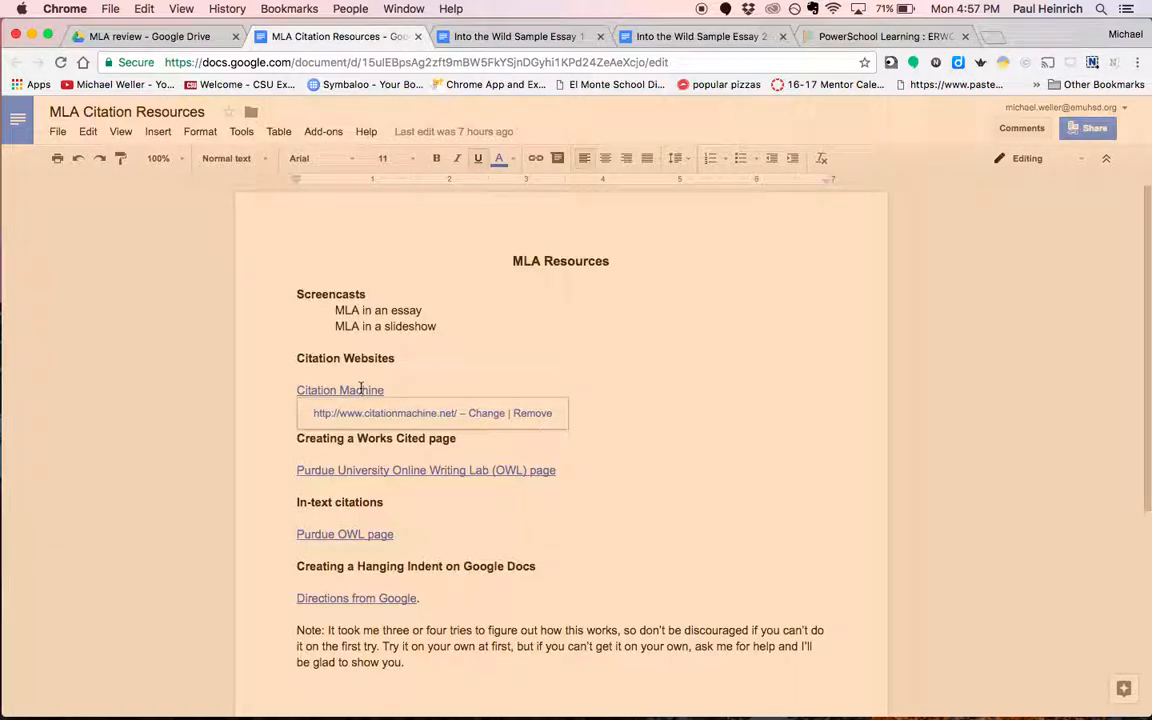
pyautogui.click(429, 358)
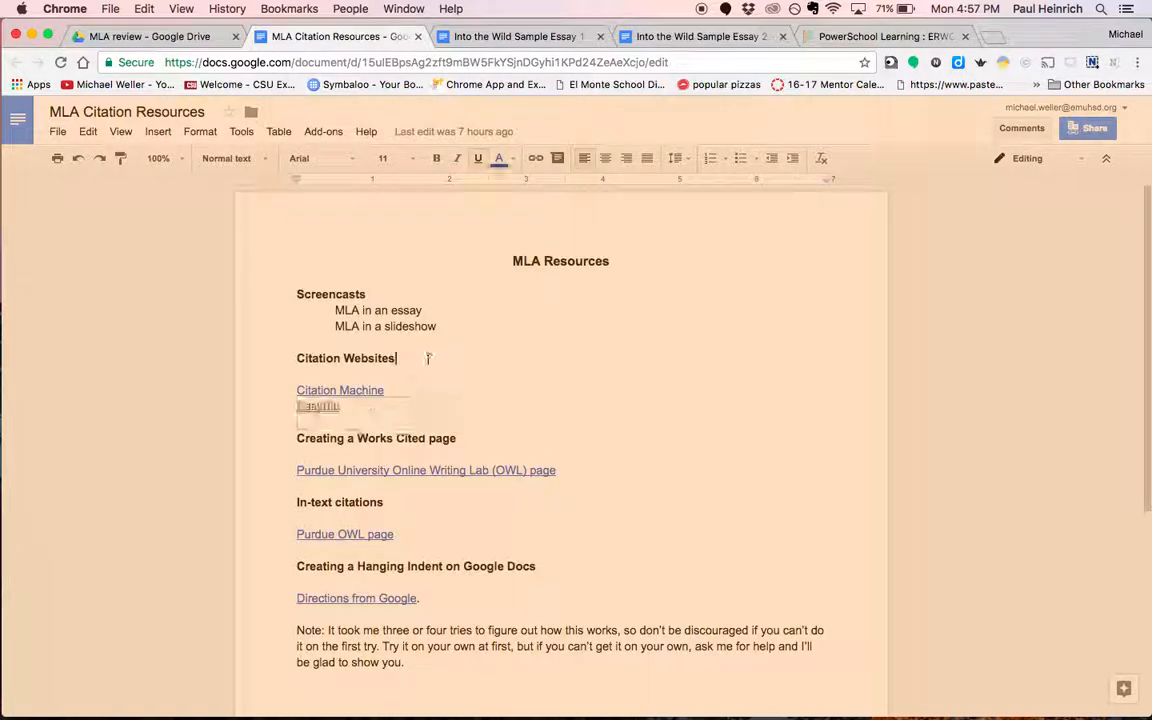
pyautogui.click(353, 410)
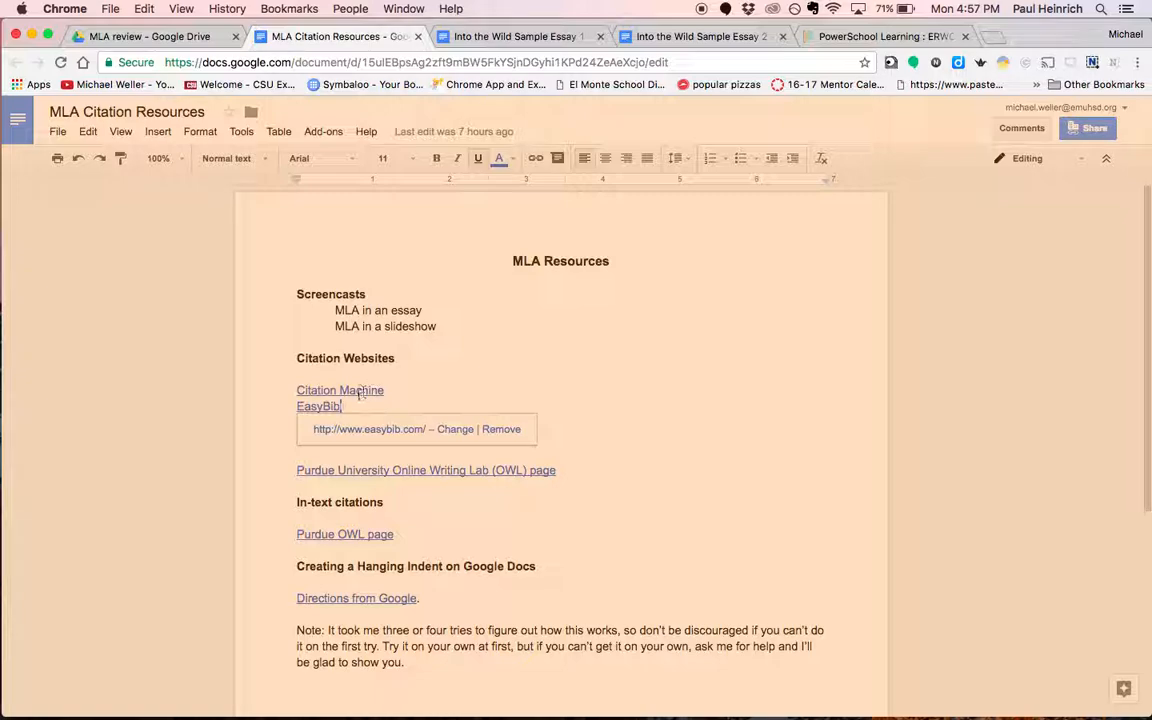
pyautogui.click(358, 392)
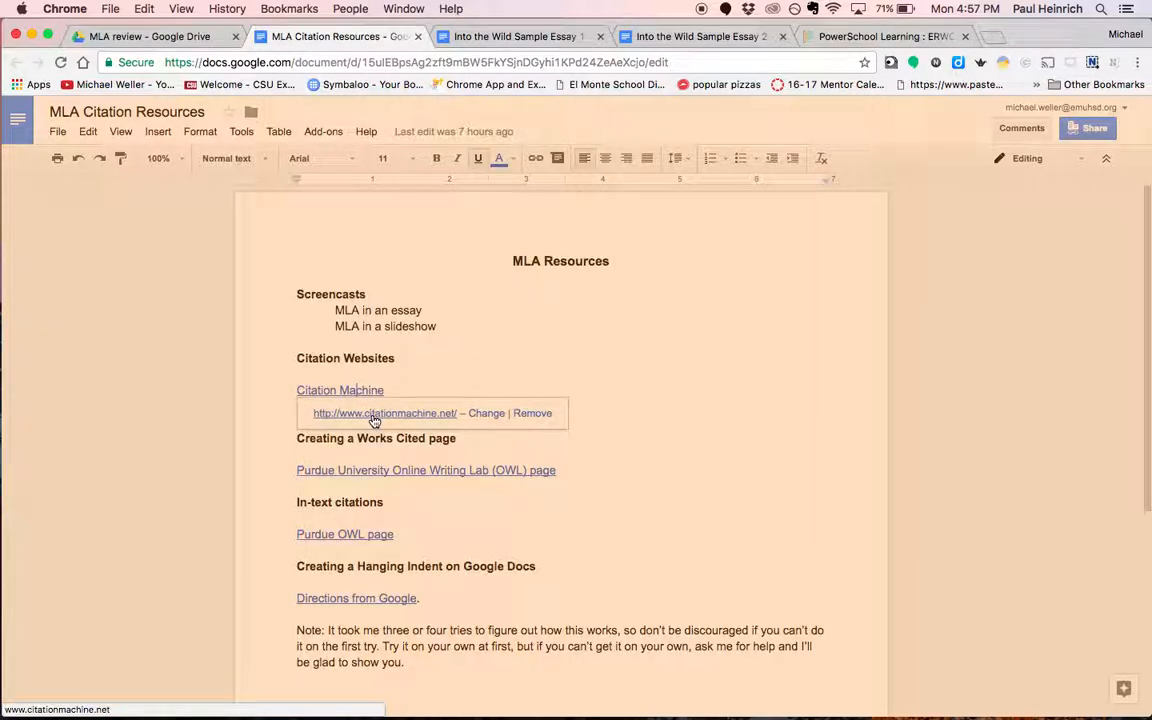
pyautogui.click(374, 421)
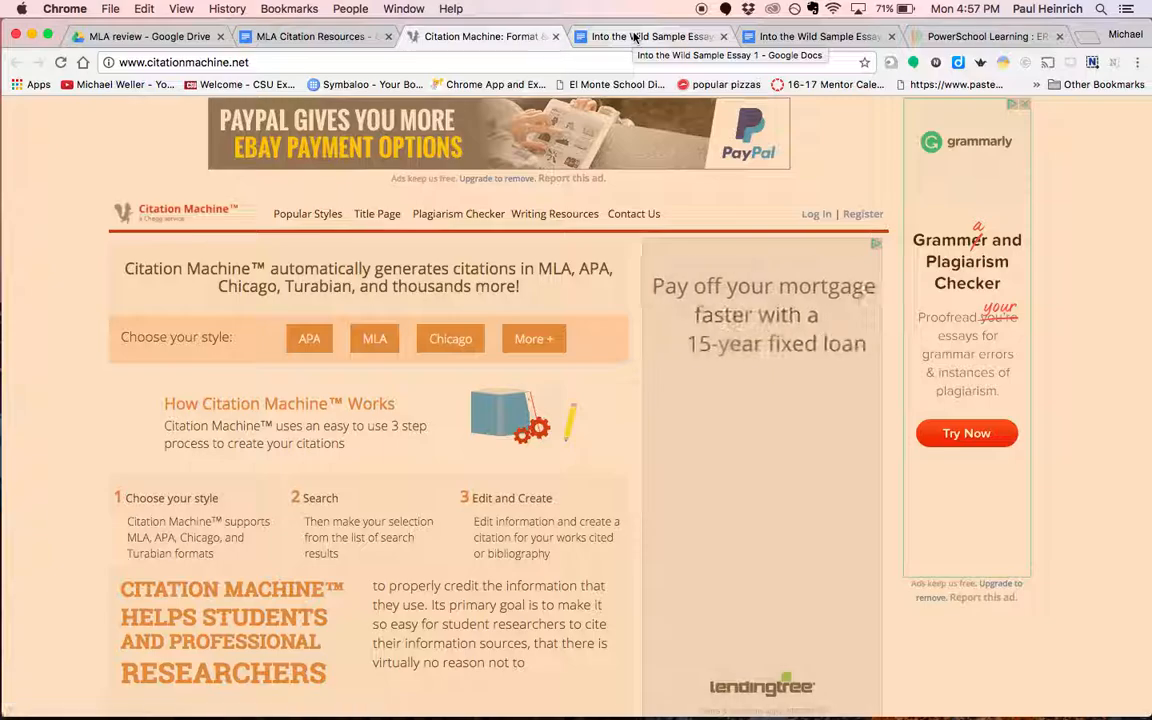
# - Switch to the Into the Wild Sample Essay 1 document and look through the essay to its end and back to the start
pyautogui.click(634, 37)
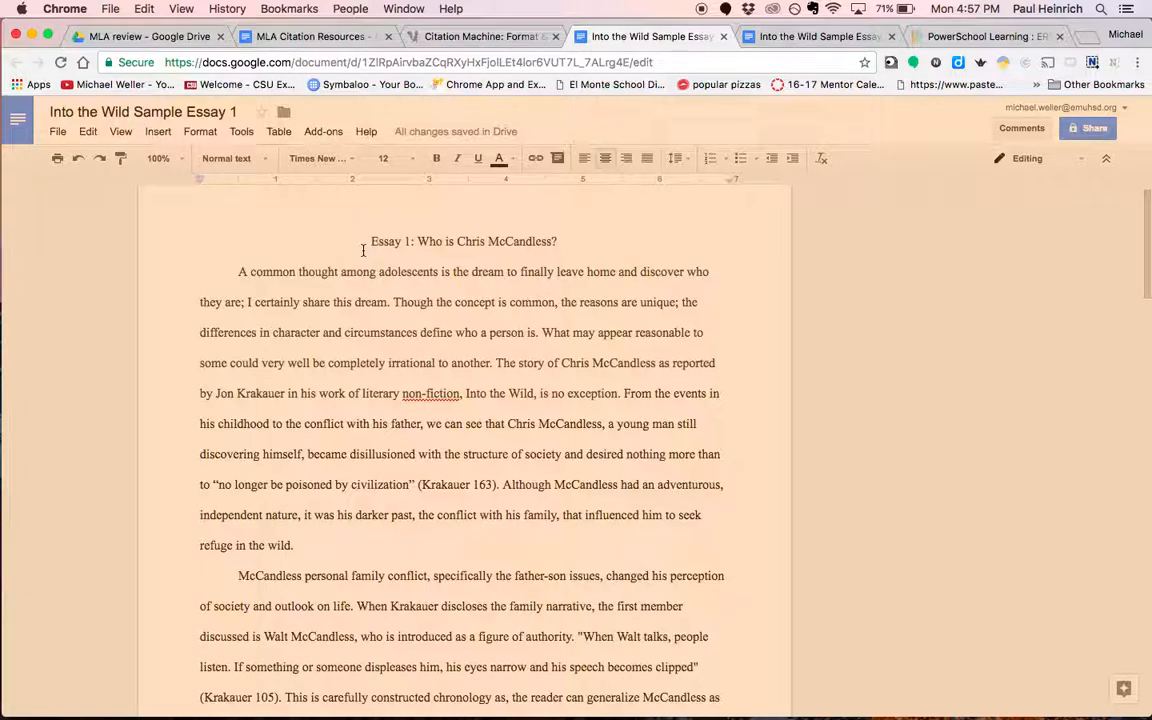
pyautogui.click(373, 271)
pyautogui.scroll(-10, 373, 575)
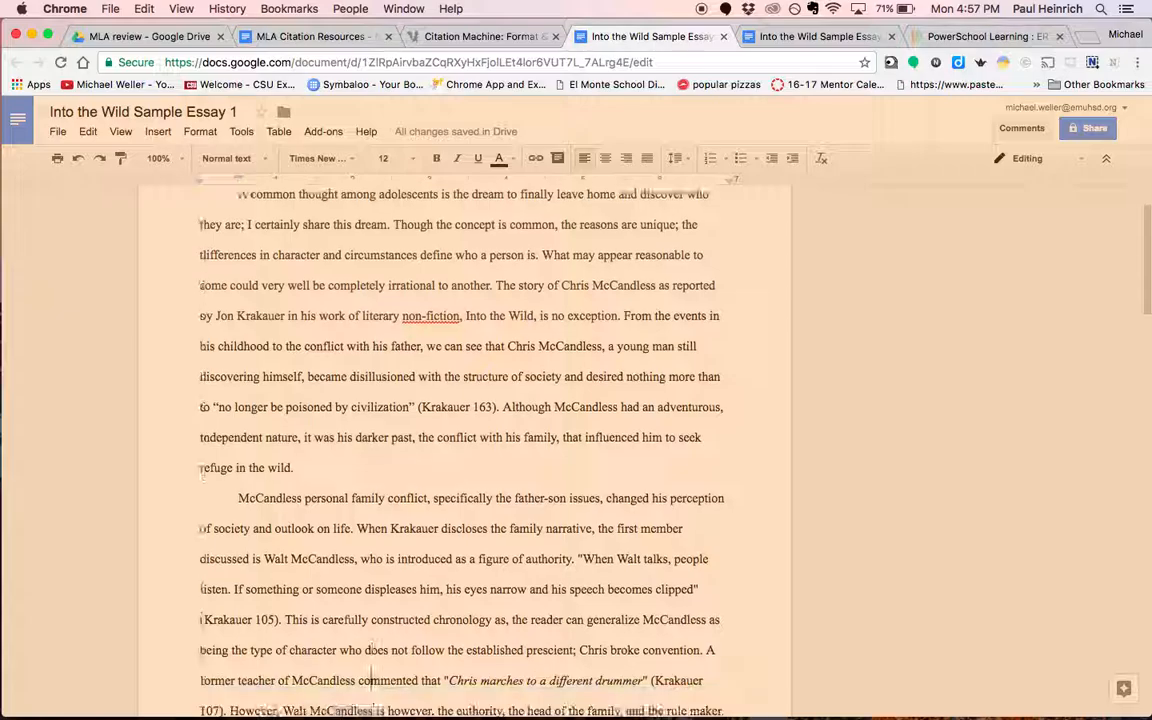
pyautogui.scroll(-10, 369, 667)
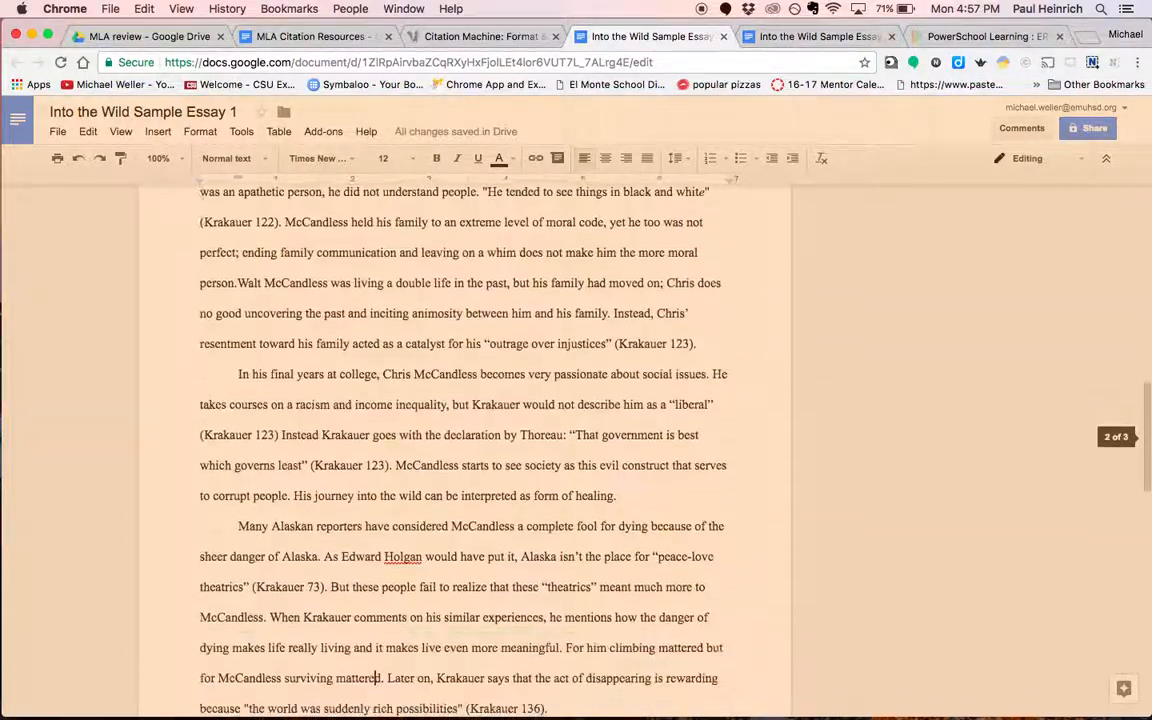
pyautogui.press('Down')
pyautogui.press('Down')
pyautogui.press('Down')
pyautogui.press('Up')
pyautogui.press('Up')
pyautogui.press('Up')
pyautogui.press('Up')
pyautogui.press('Up')
pyautogui.press('Up')
pyautogui.press('Up')
pyautogui.press('Up')
pyautogui.press('Up')
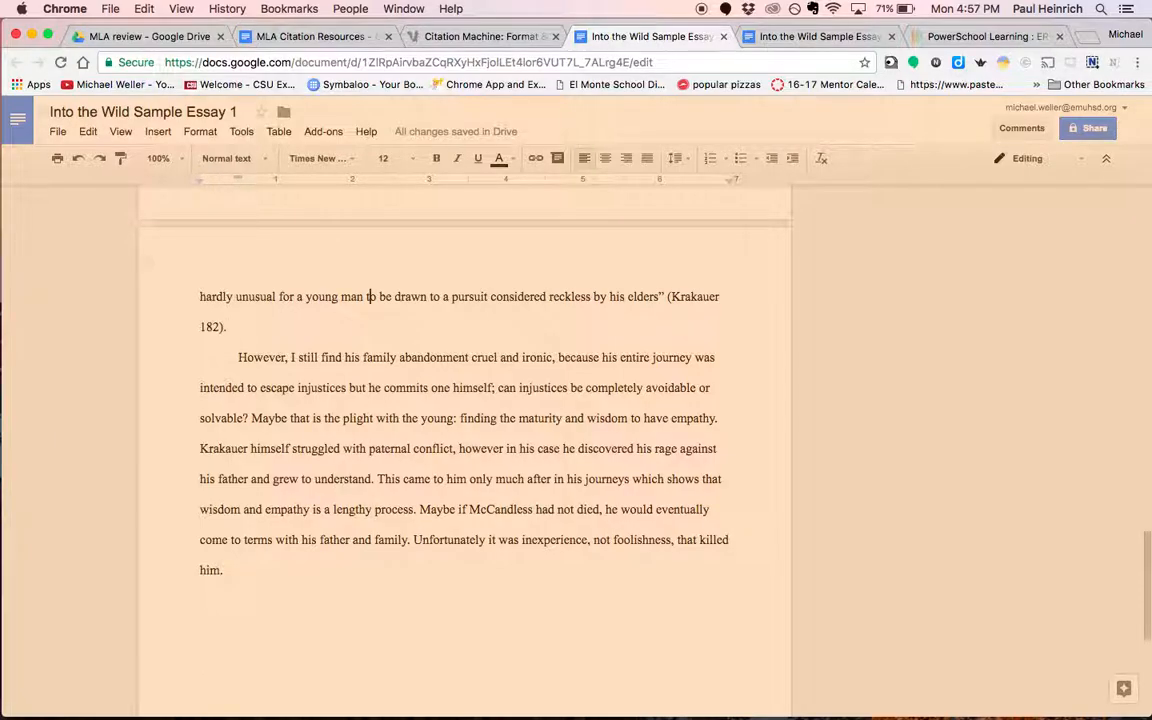
pyautogui.press('Up')
pyautogui.press('Up')
pyautogui.press('Up')
pyautogui.press('Up')
pyautogui.press('Up')
pyautogui.press('Up')
pyautogui.press('Up')
pyautogui.press('Up')
pyautogui.press('Up')
pyautogui.press('Up')
pyautogui.press('Up')
pyautogui.press('Up')
pyautogui.press('Up')
pyautogui.press('Up')
pyautogui.press('Up')
pyautogui.press('Up')
pyautogui.press('Up')
pyautogui.press('Up')
pyautogui.press('Up')
pyautogui.press('Up')
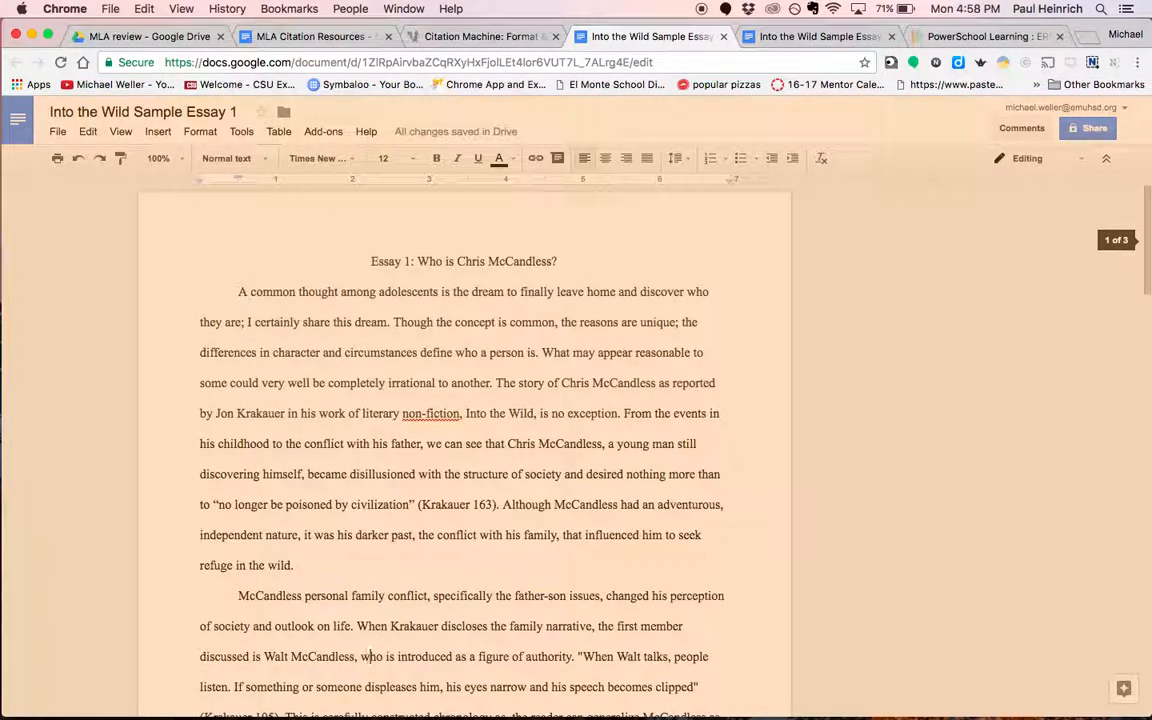
# - Go to the end of the essay and remove the extra blank space below the final paragraph
pyautogui.click(373, 262)
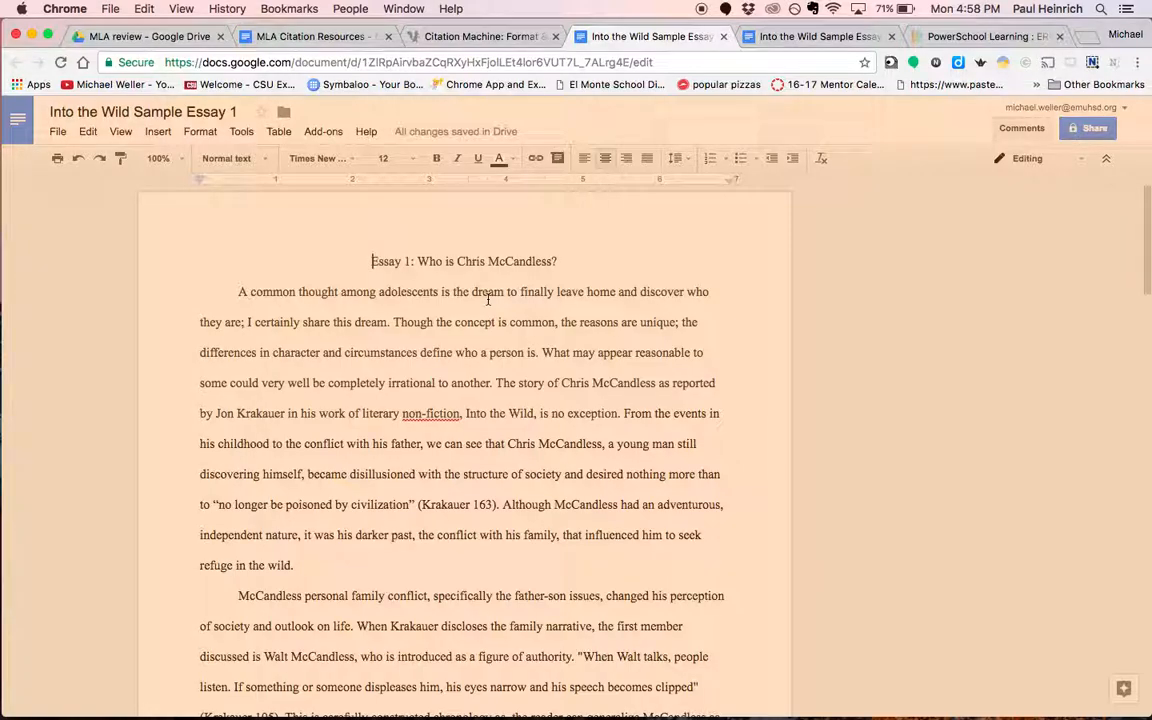
pyautogui.click(374, 291)
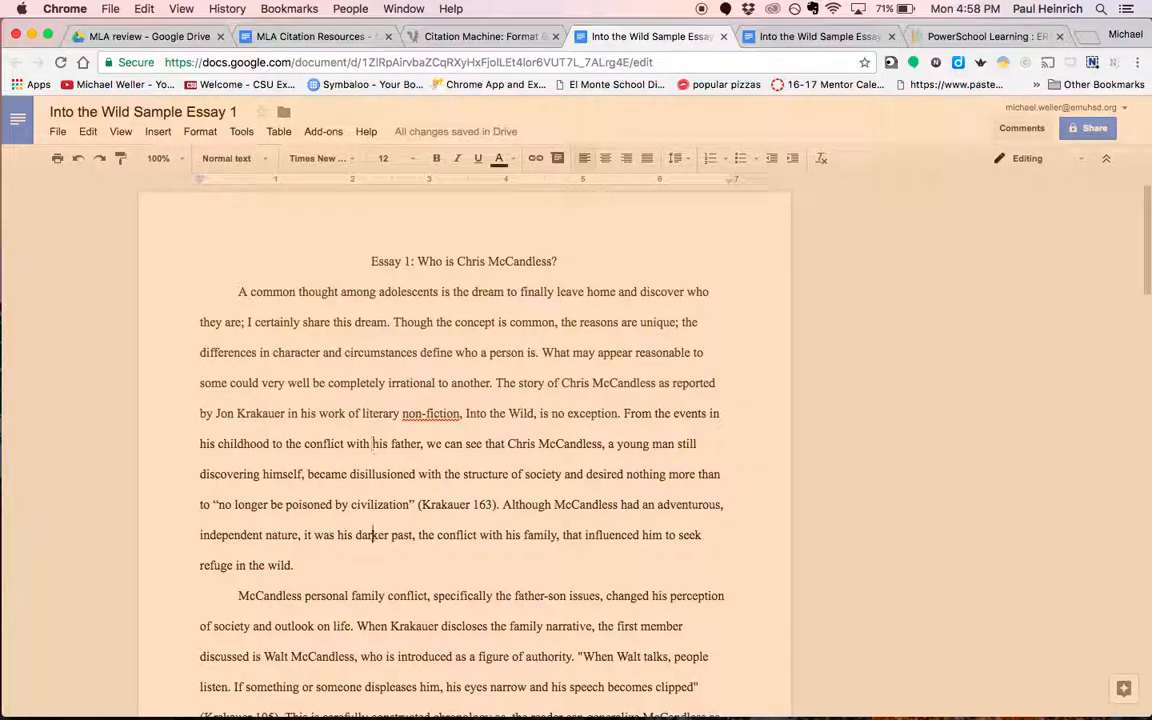
pyautogui.scroll(-10, 372, 443)
pyautogui.scroll(-4, 373, 672)
pyautogui.scroll(-6, 374, 660)
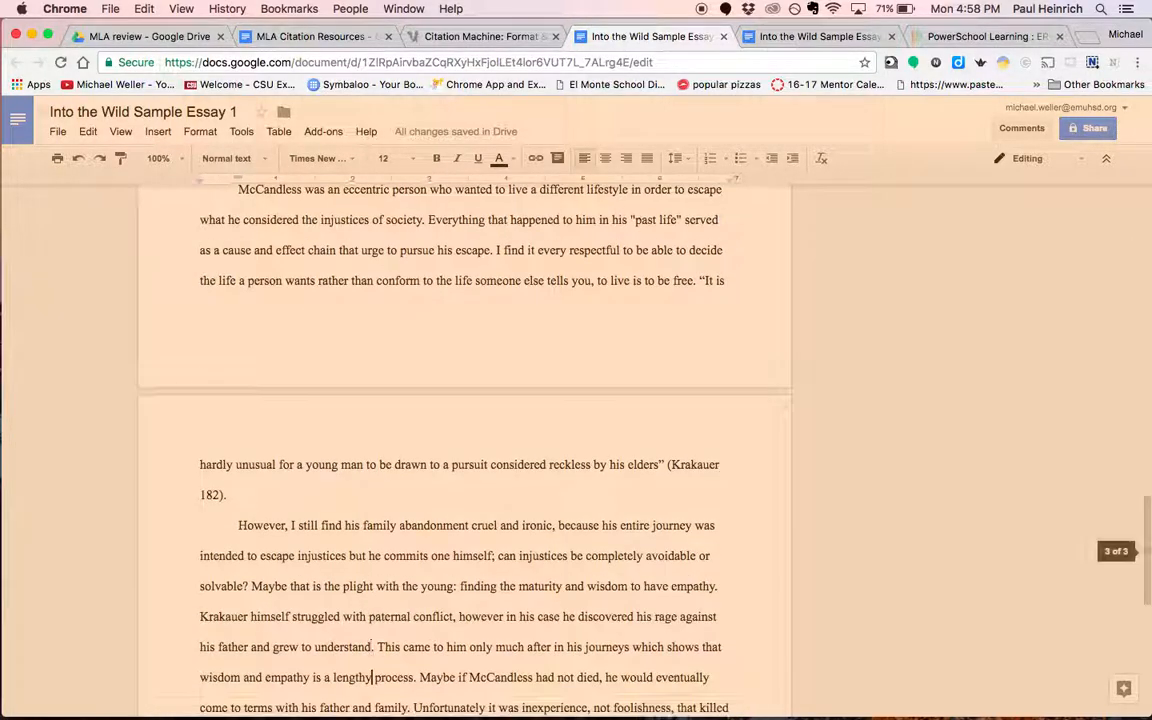
pyautogui.press('Down')
pyautogui.press('Down')
pyautogui.press('Down')
pyautogui.press('Down')
pyautogui.press('Down')
pyautogui.press('Up')
pyautogui.press('Up')
pyautogui.press('BackSpace')
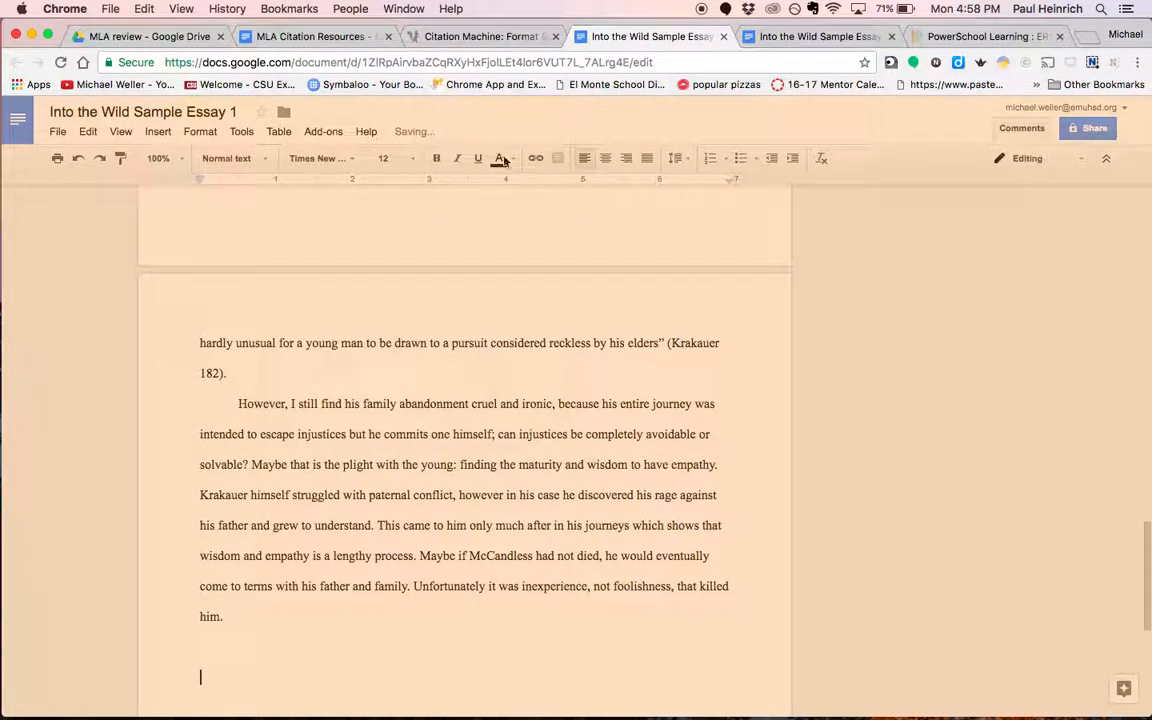
# - Switch to the Citation Machine website and choose the MLA citation style
pyautogui.click(505, 37)
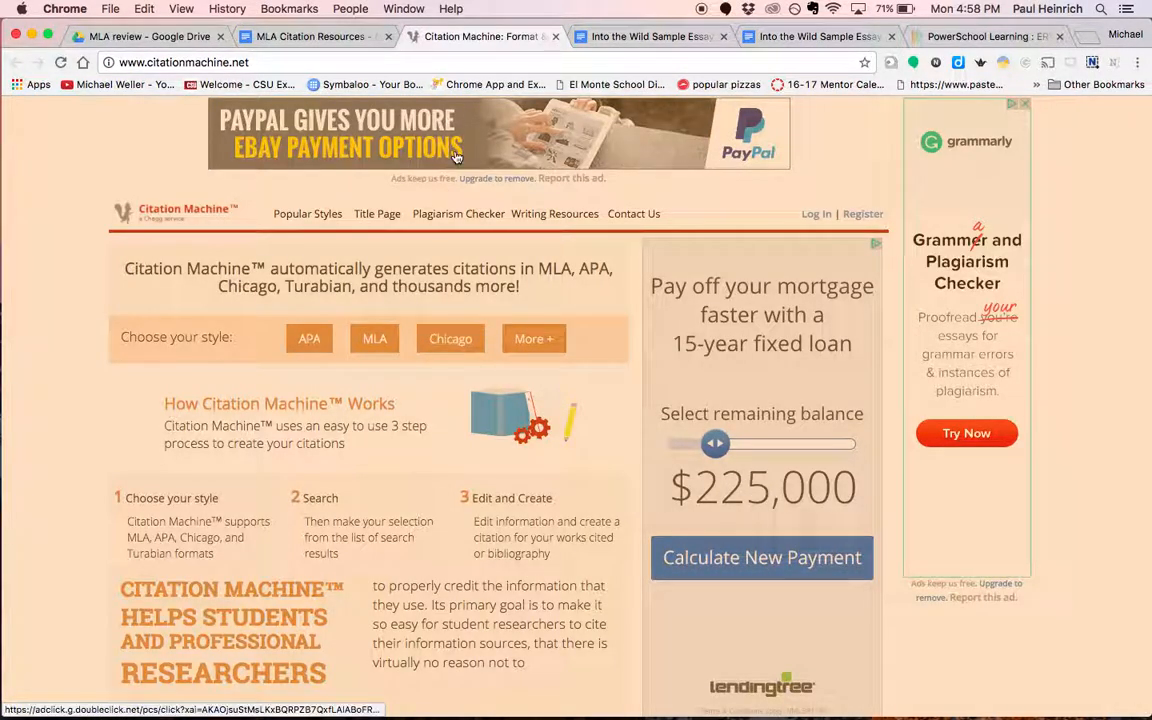
pyautogui.click(375, 350)
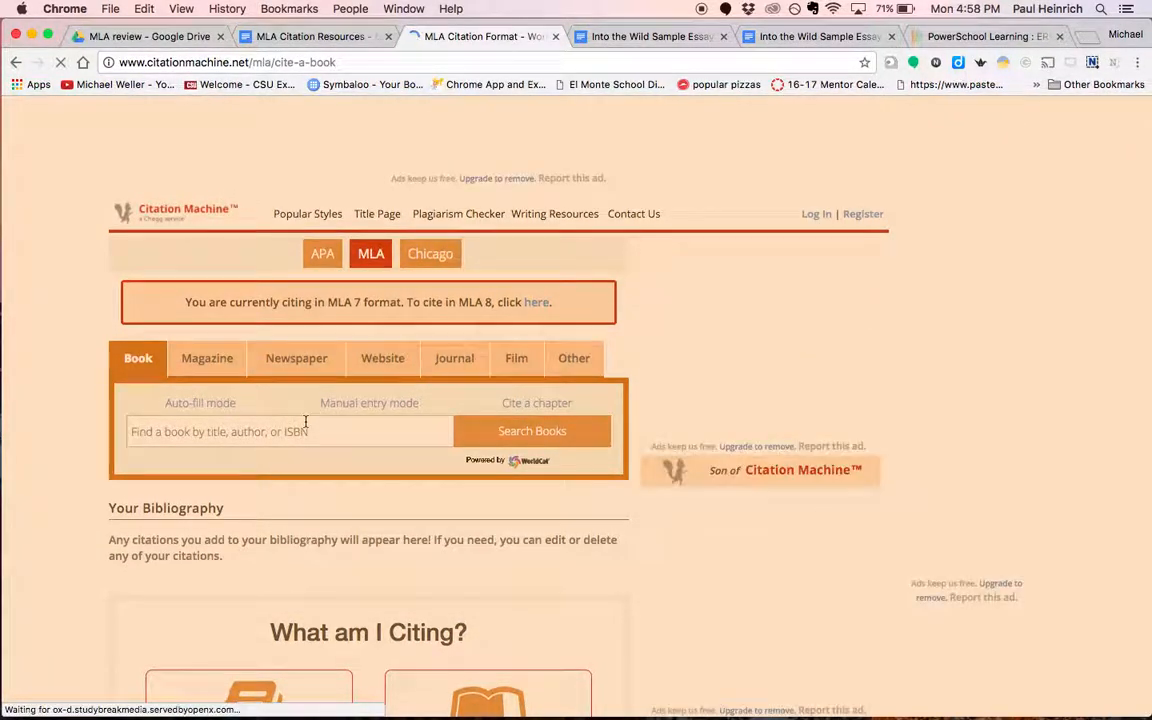
pyautogui.click(286, 432)
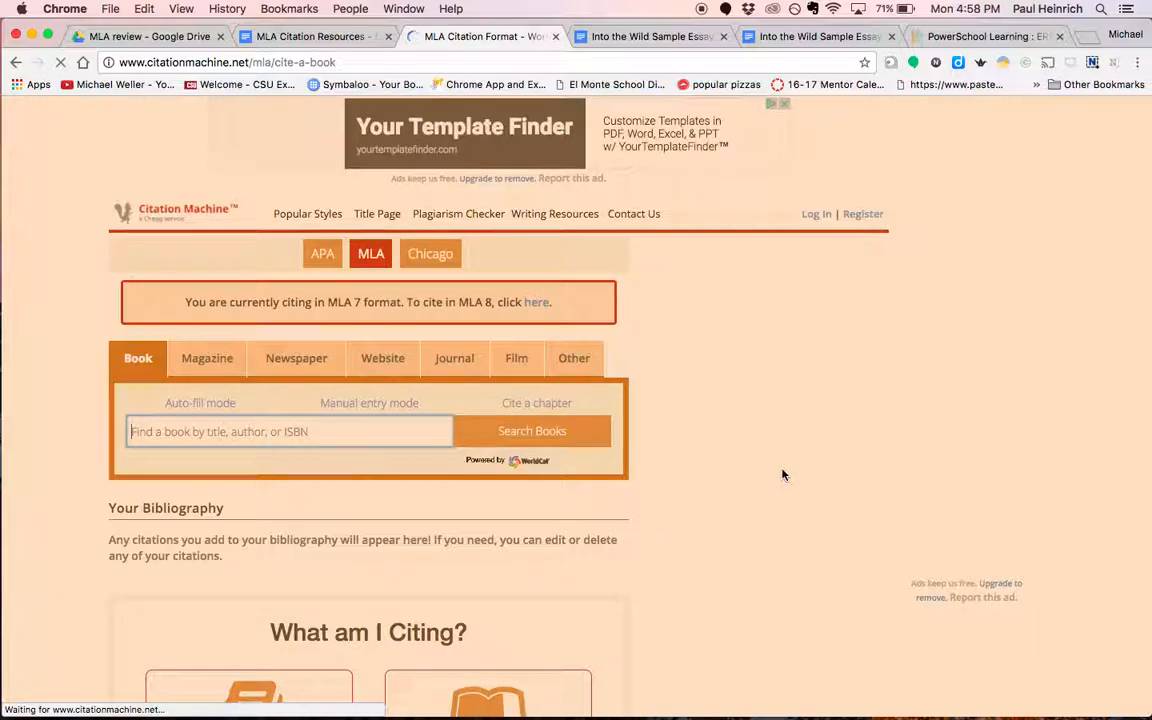
pyautogui.write('Into the Wild')
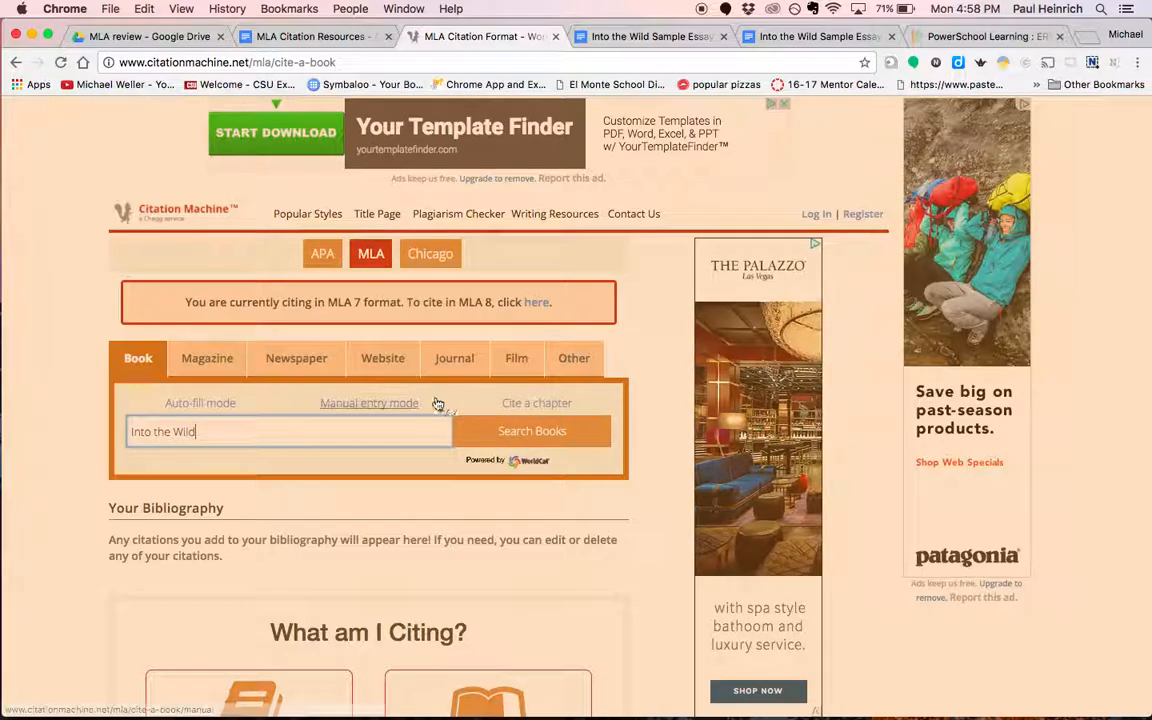
pyautogui.click(380, 364)
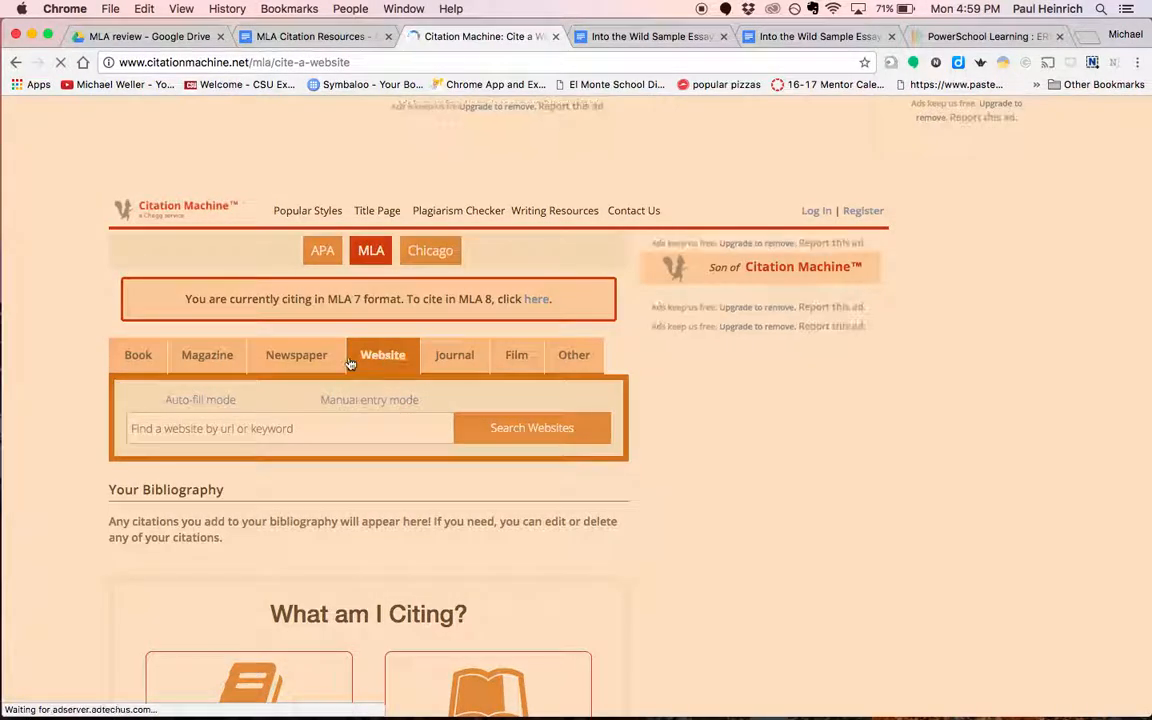
pyautogui.click(136, 357)
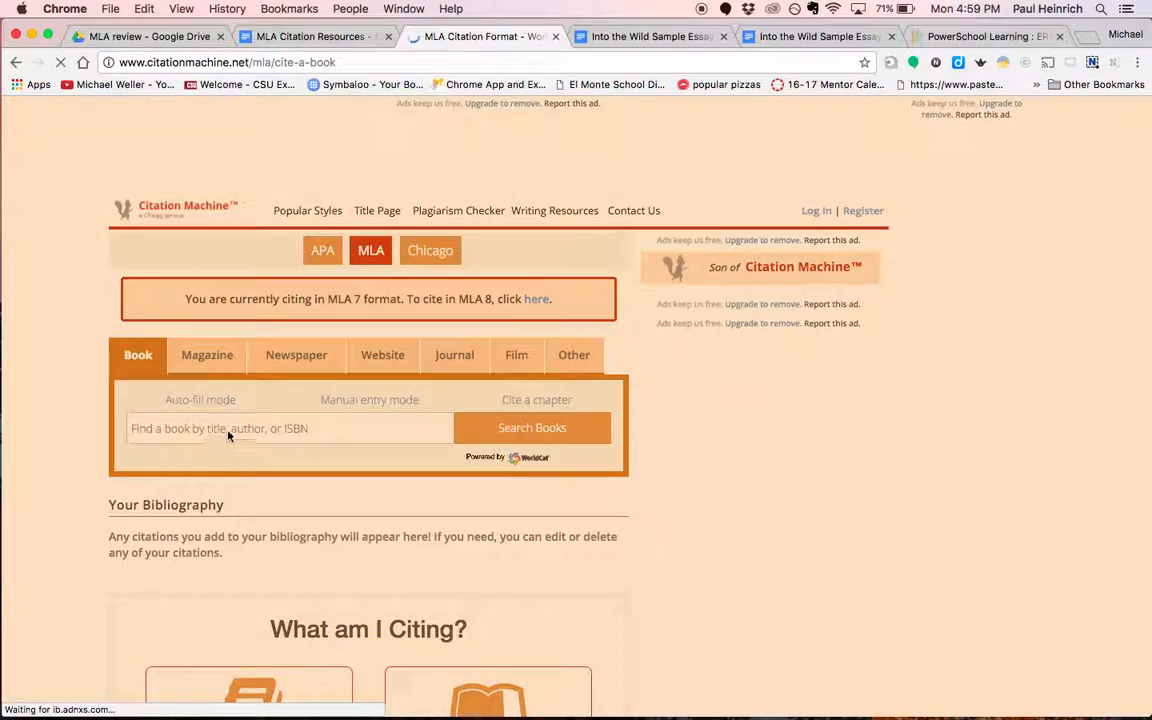
# - Search the books for "Into the Wild", select Jon Krakauer's 2007 Anchor Books edition, and continue to the citation form
pyautogui.click(234, 430)
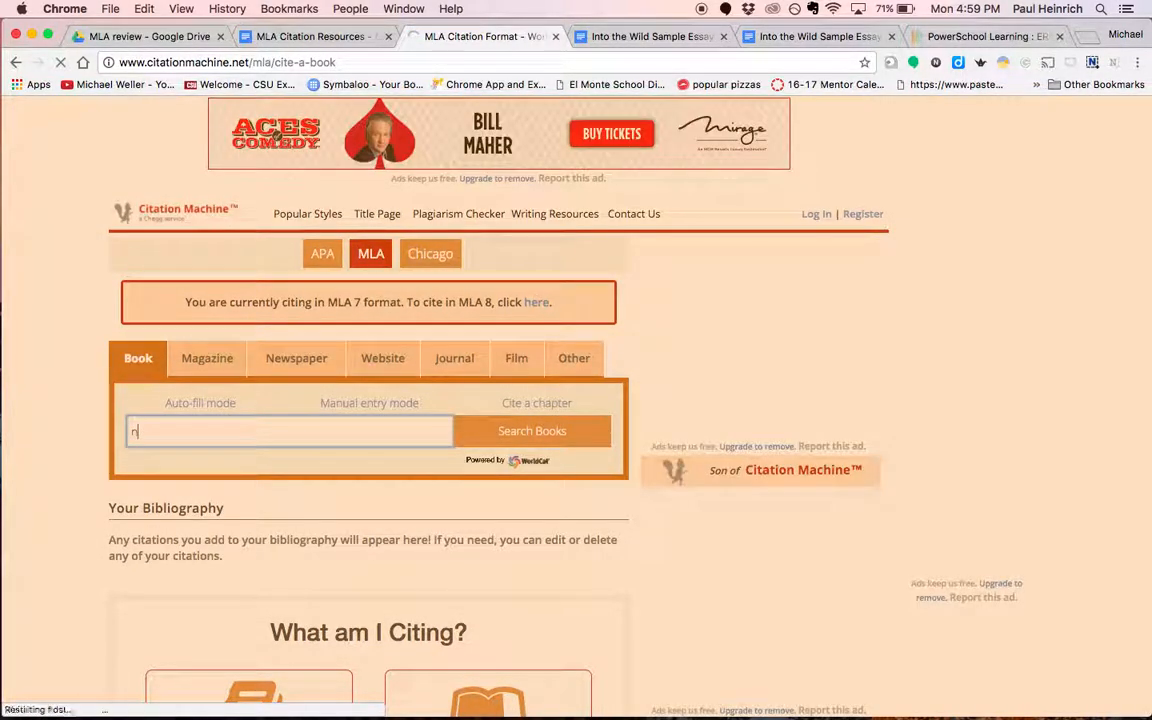
pyautogui.write('Into the Wild')
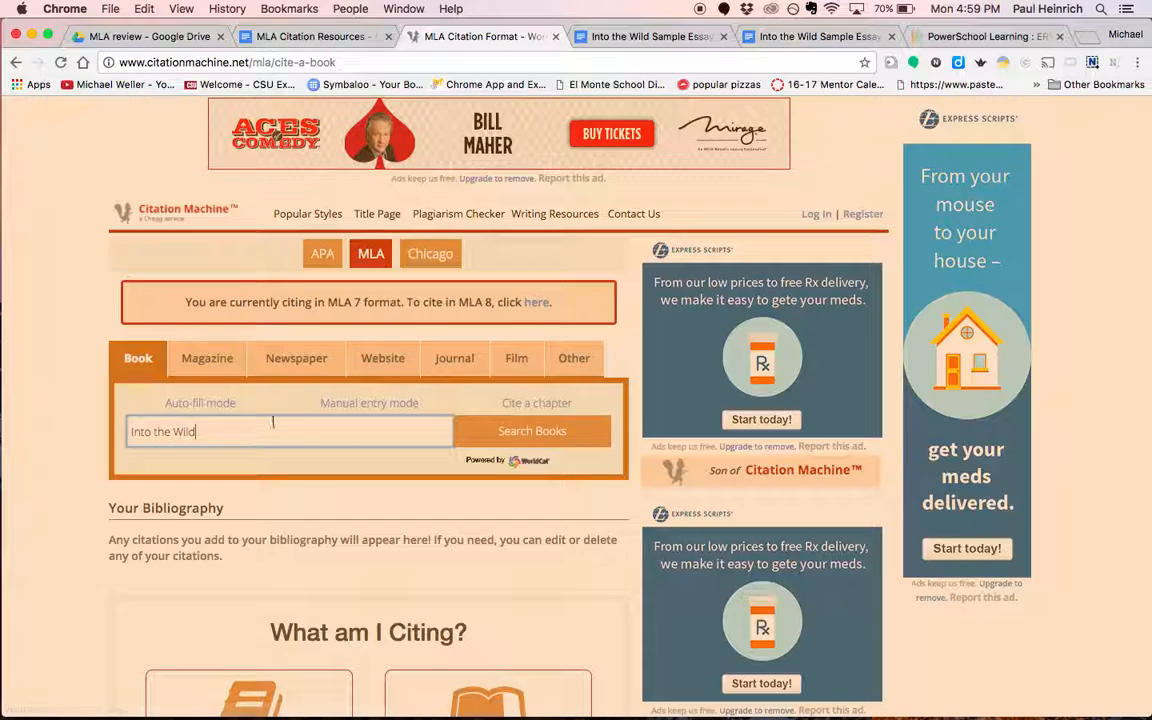
pyautogui.click(528, 440)
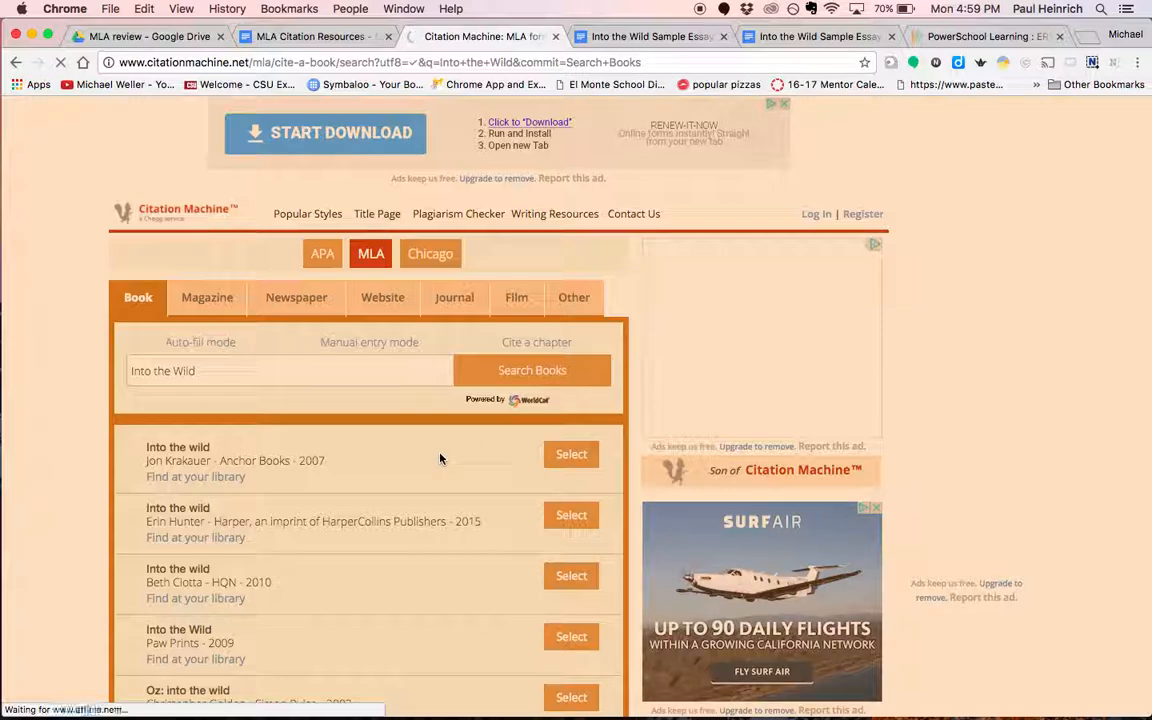
pyautogui.scroll(-1, 440, 458)
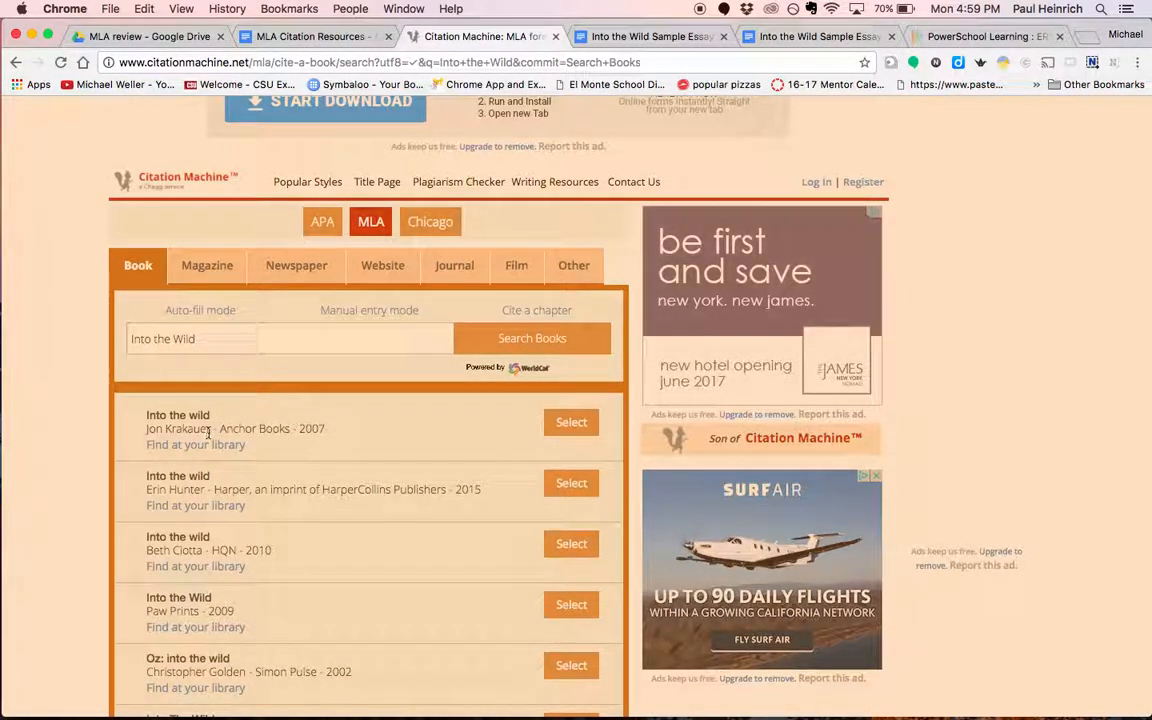
pyautogui.click(573, 425)
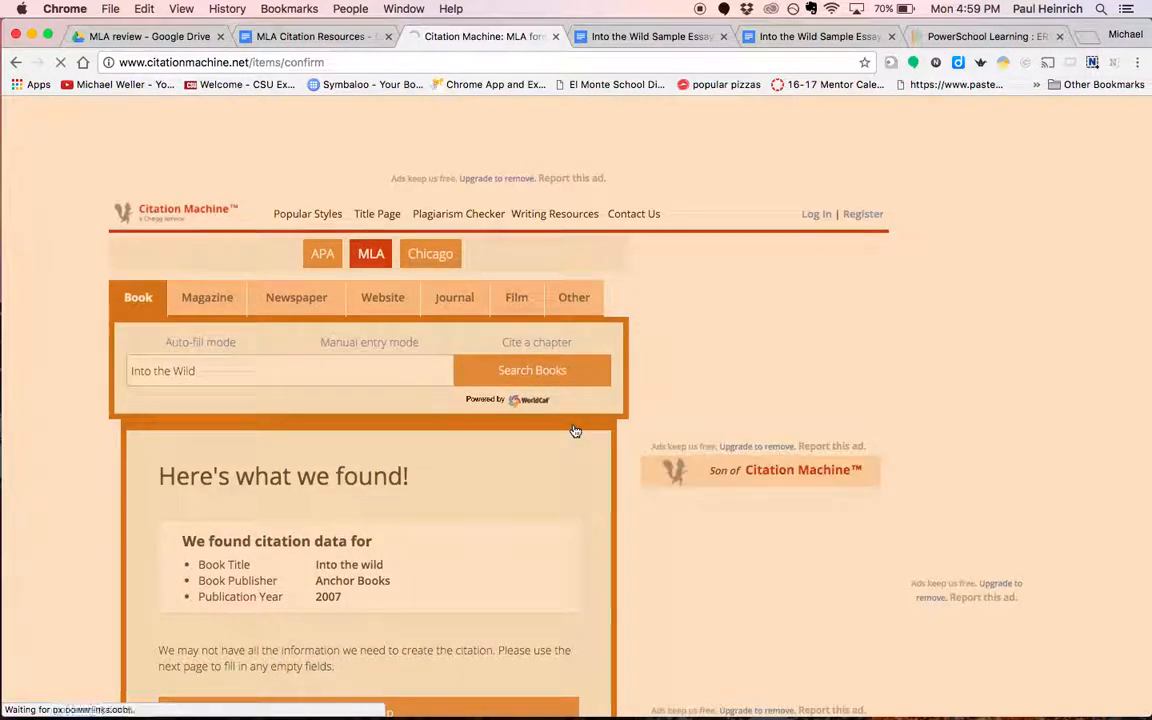
pyautogui.scroll(-3, 575, 431)
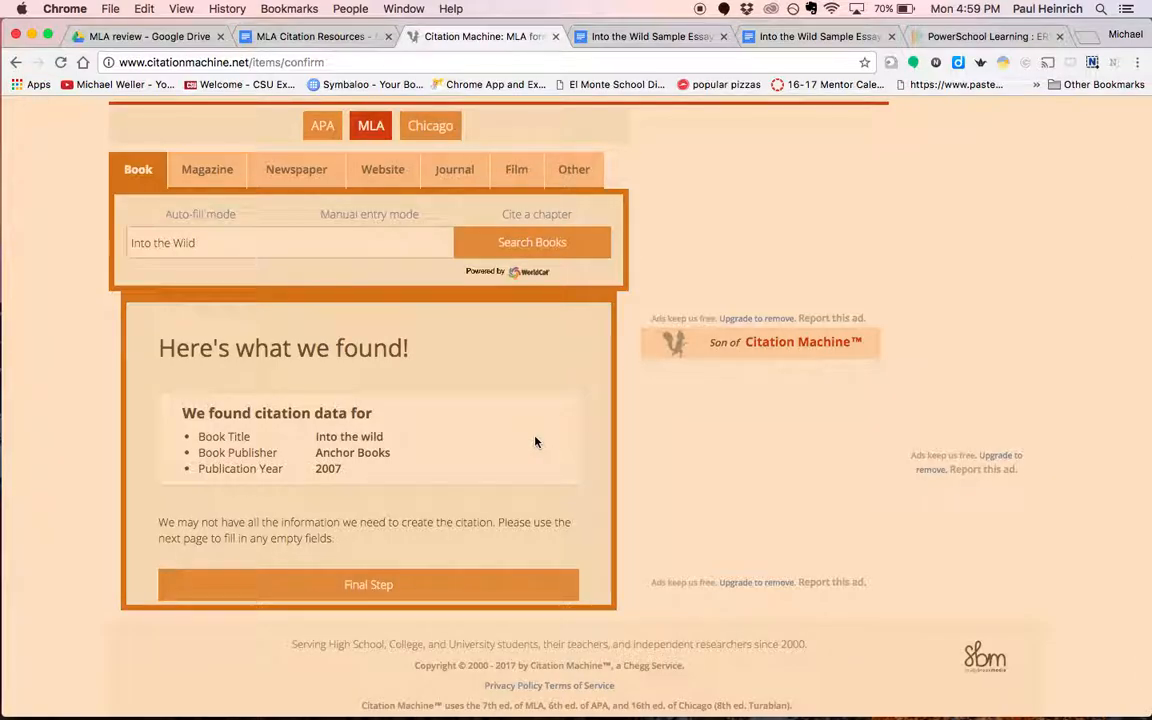
pyautogui.click(306, 589)
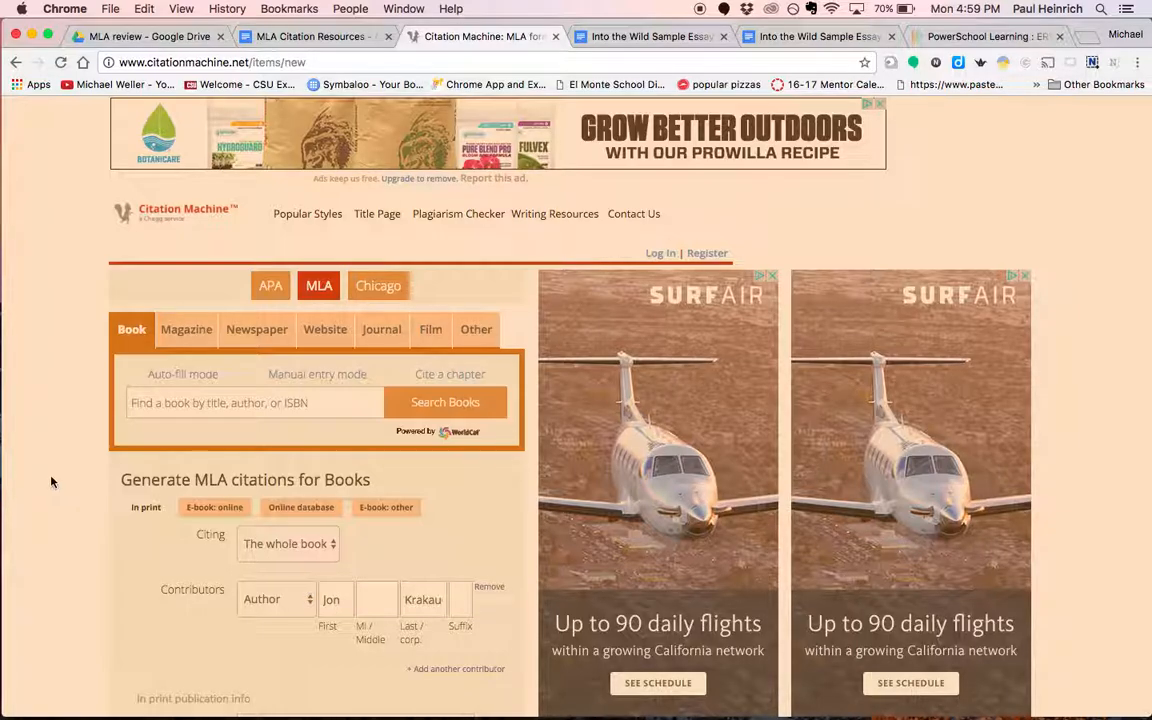
# - Review the book form's contributor, source title, advanced info and publication details
pyautogui.scroll(-5, 51, 482)
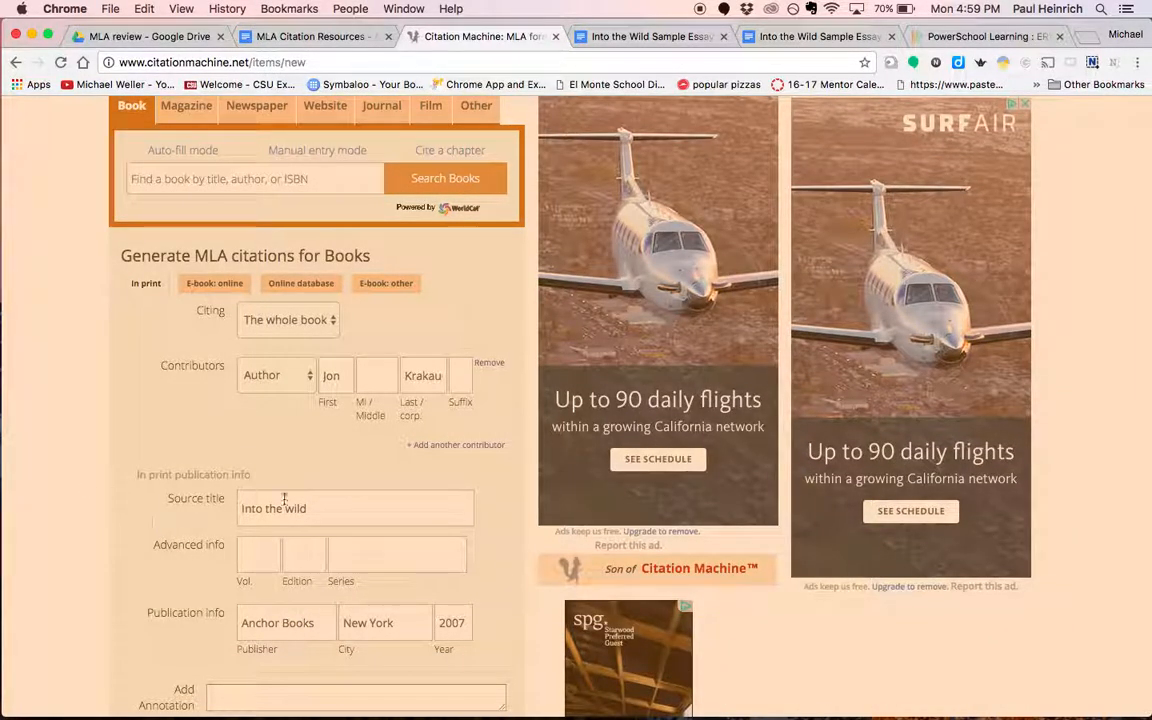
pyautogui.click(430, 386)
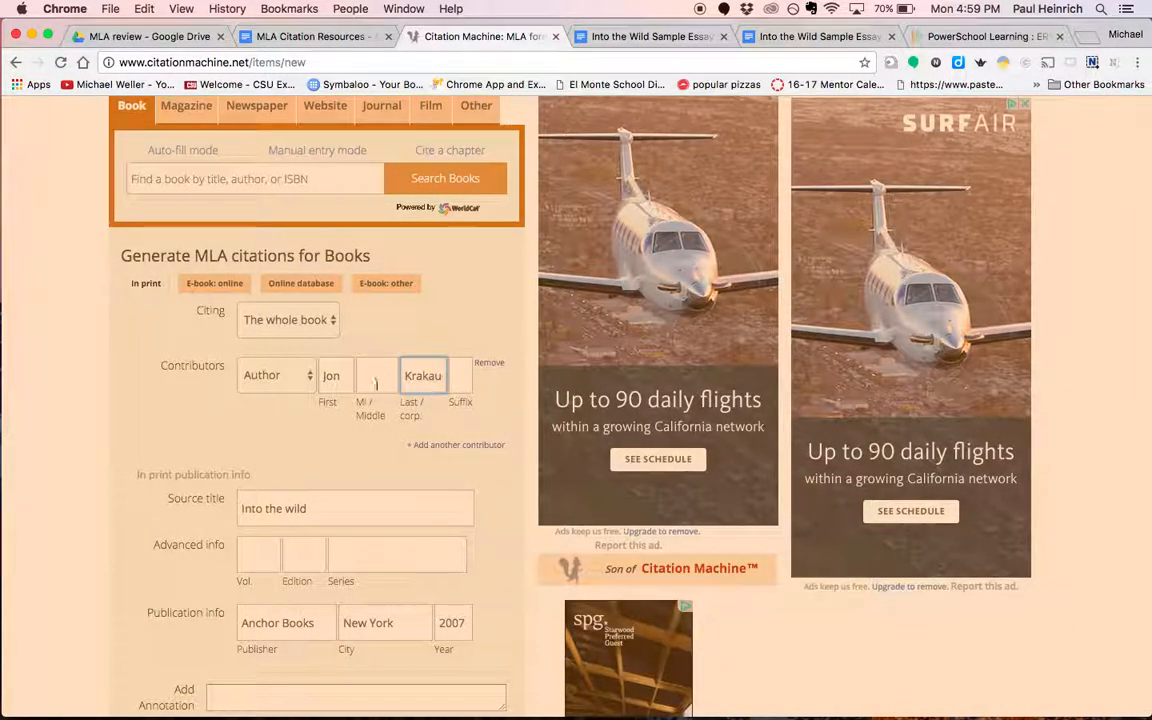
pyautogui.click(310, 512)
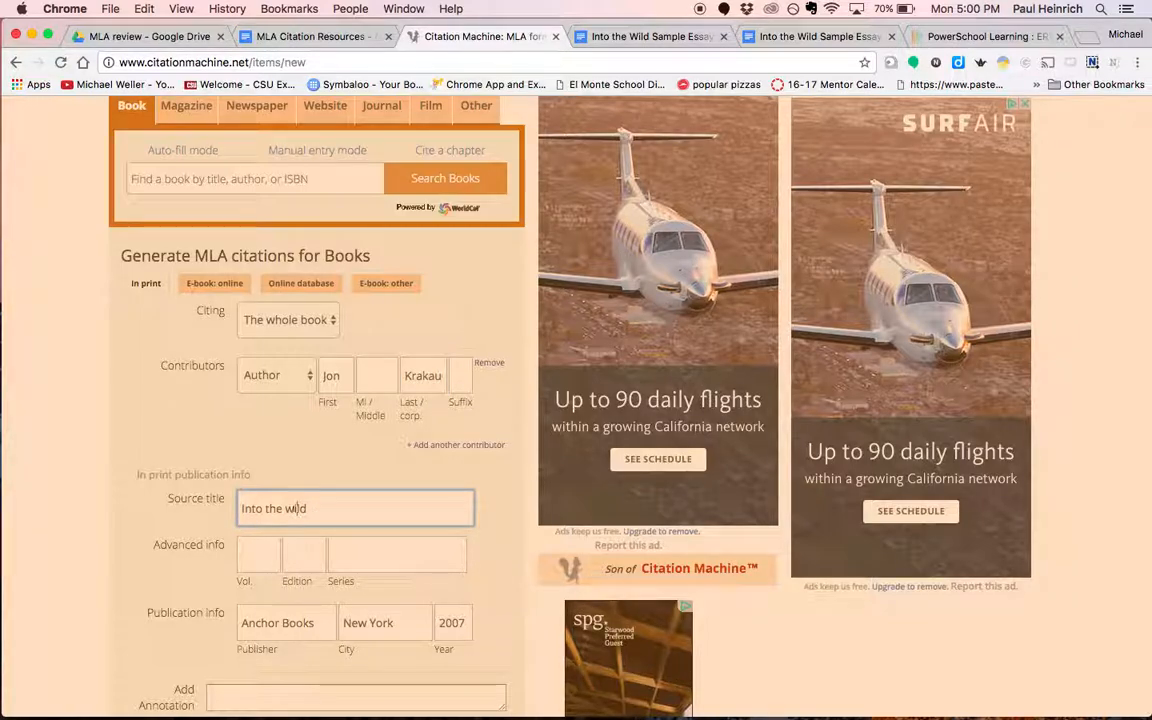
pyautogui.click(274, 555)
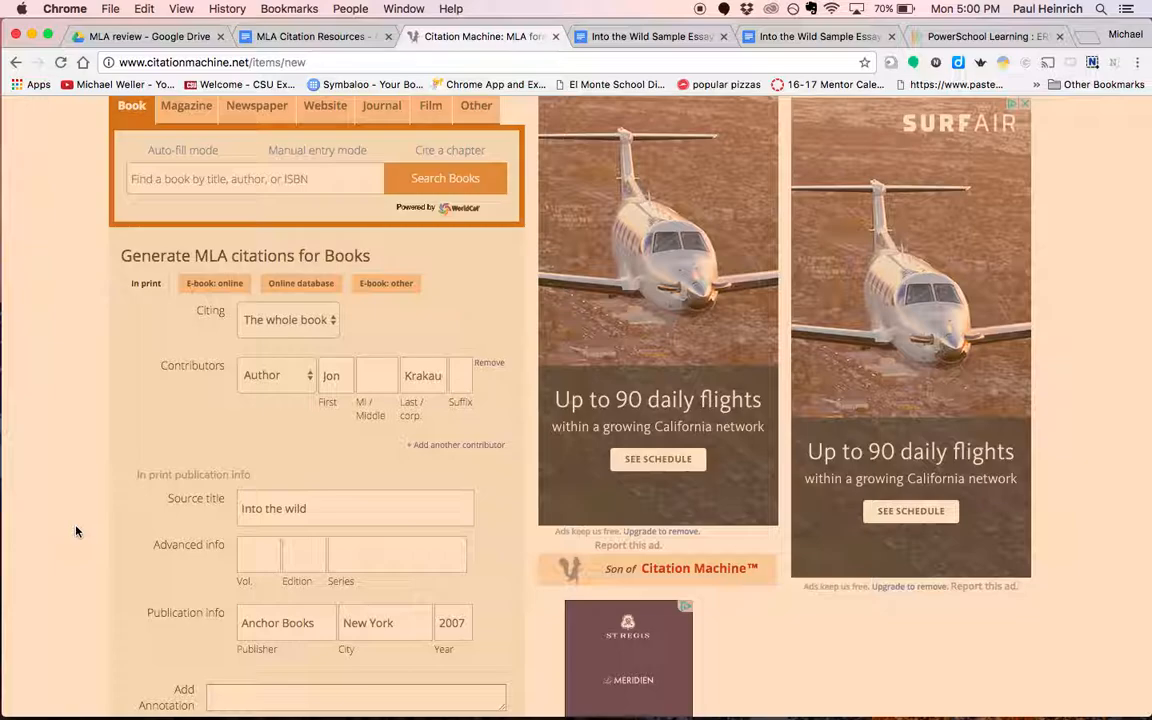
pyautogui.scroll(-4, 76, 527)
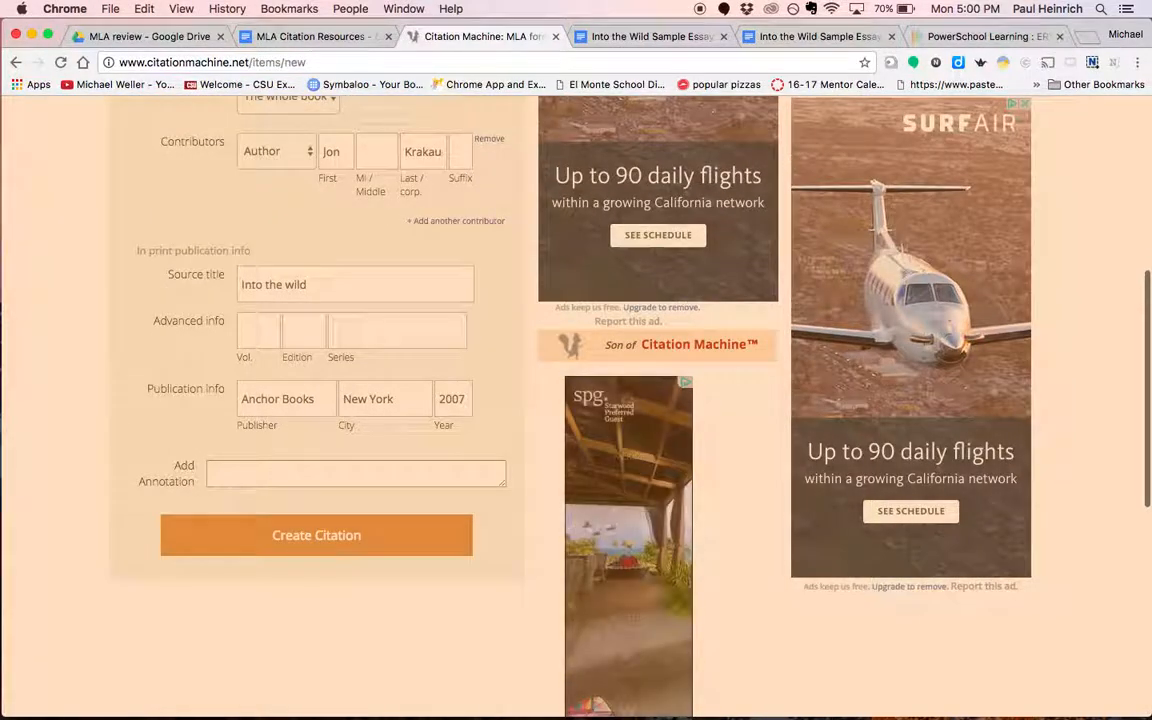
pyautogui.scroll(1, 301, 472)
pyautogui.click(324, 460)
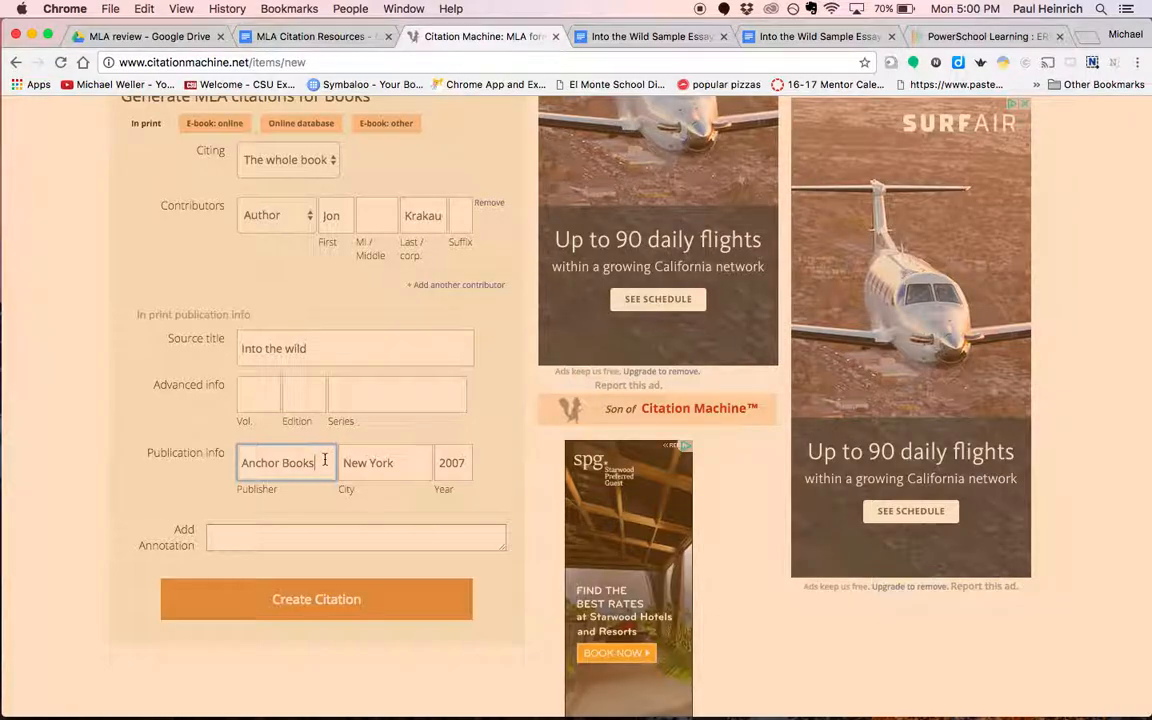
# - Set the publication year to 1997 and create the MLA citation
pyautogui.click(460, 463)
pyautogui.press('BackSpace')
pyautogui.press('BackSpace')
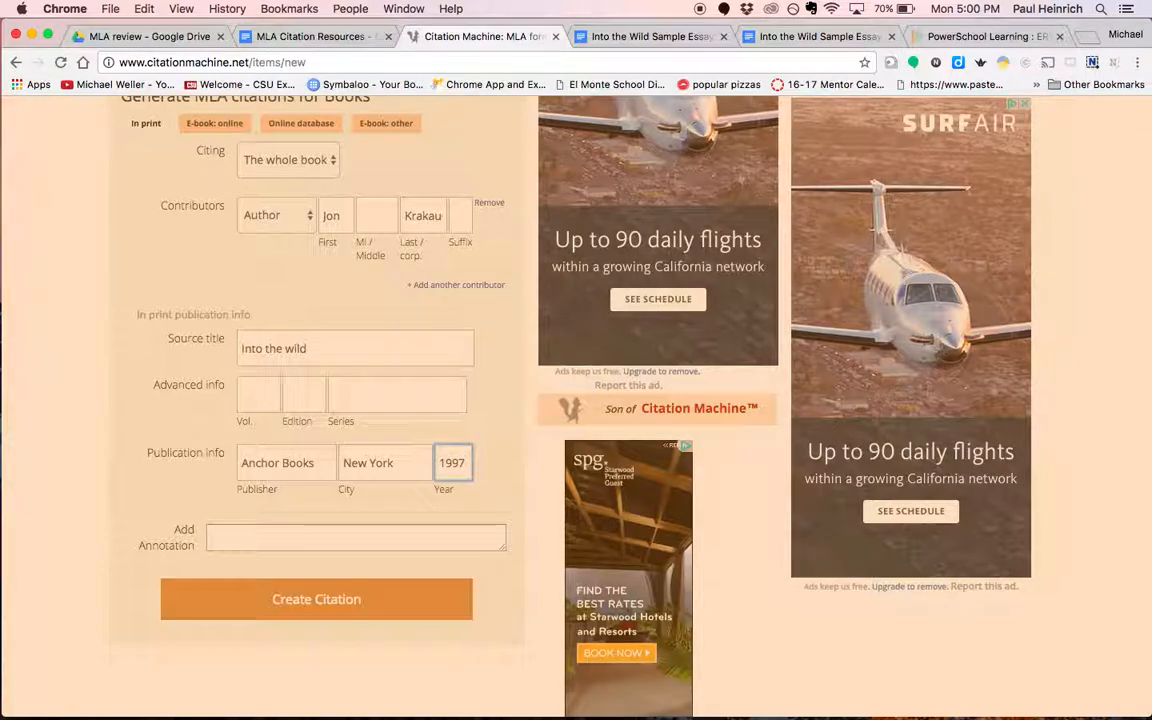
pyautogui.click(244, 608)
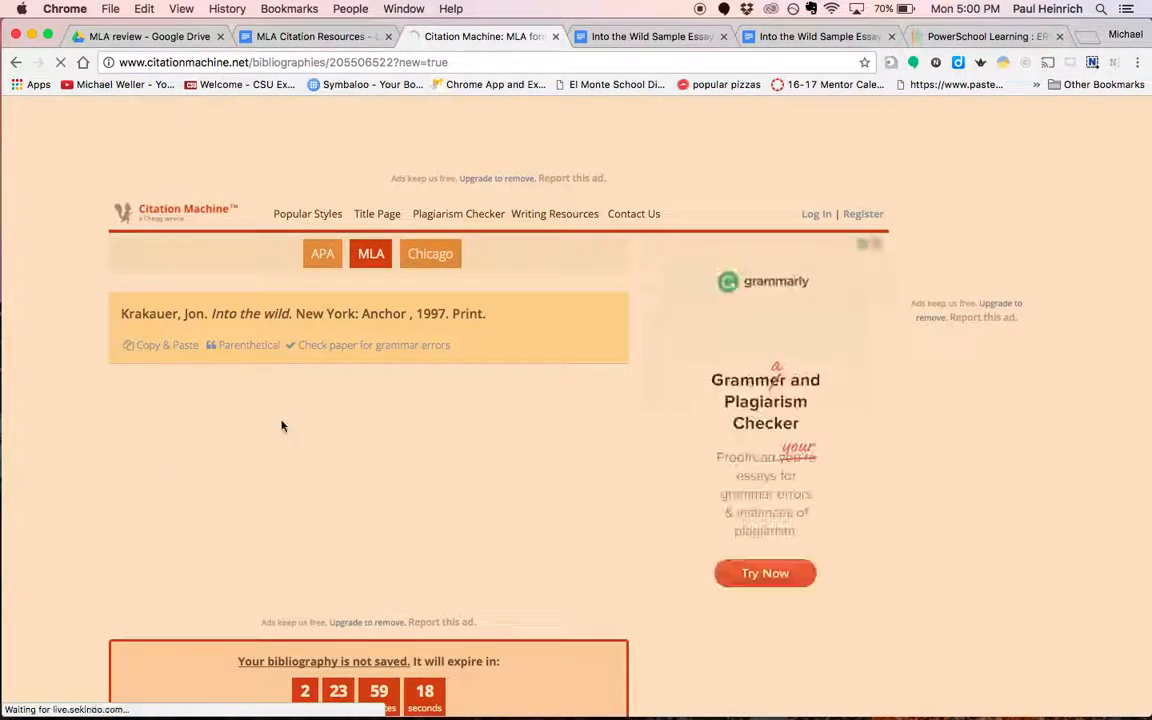
# - Copy the full Krakauer citation and switch back to the Into the Wild Sample Essay 1 document
pyautogui.moveTo(121, 313); pyautogui.dragTo(497, 322)
pyautogui.press('super+c')
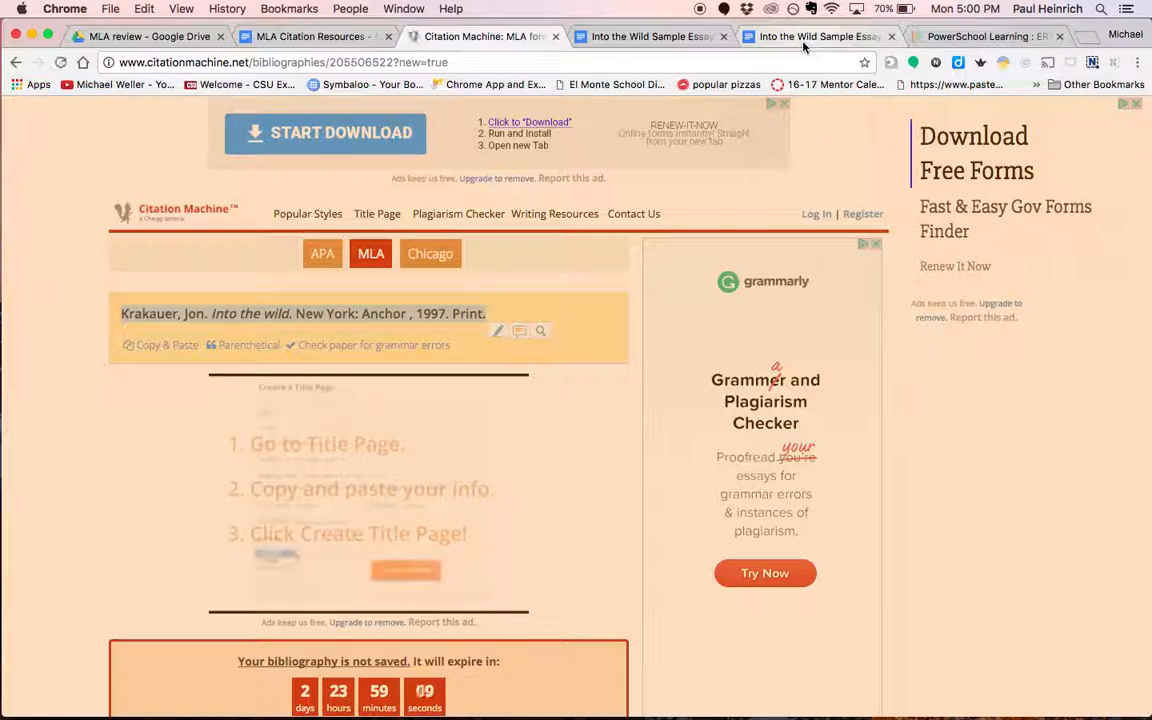
pyautogui.click(646, 37)
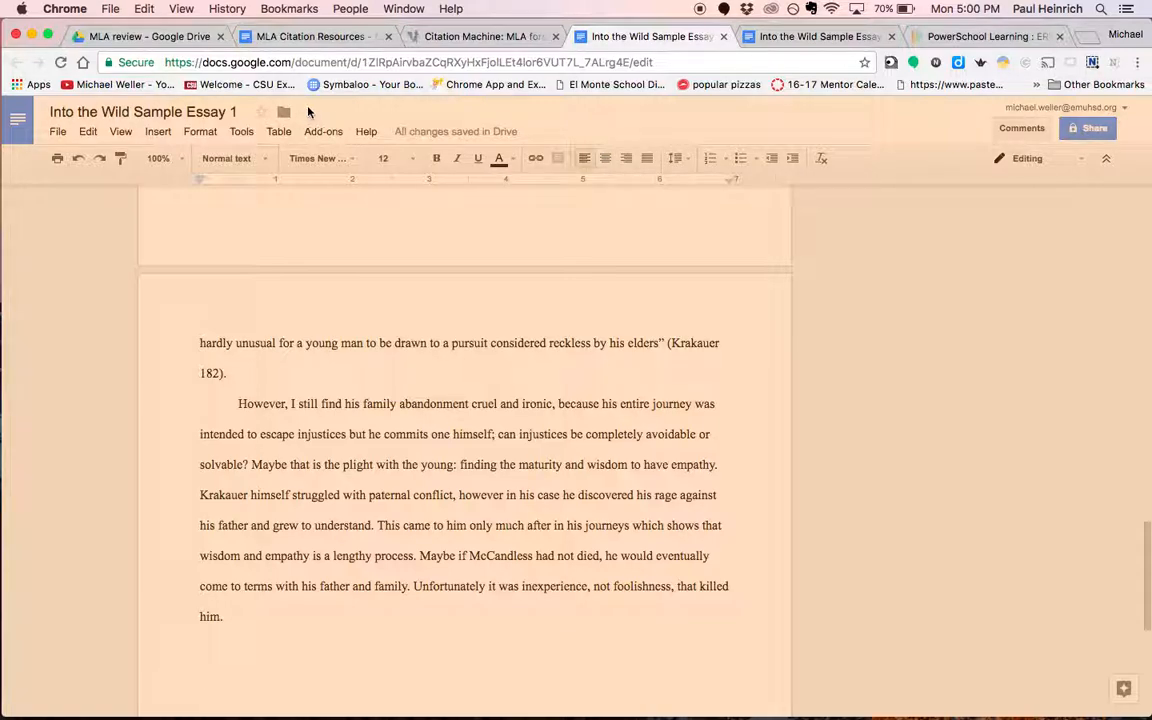
# - Add a centered "Work Cited" heading below the essay's last paragraph
pyautogui.click(606, 159)
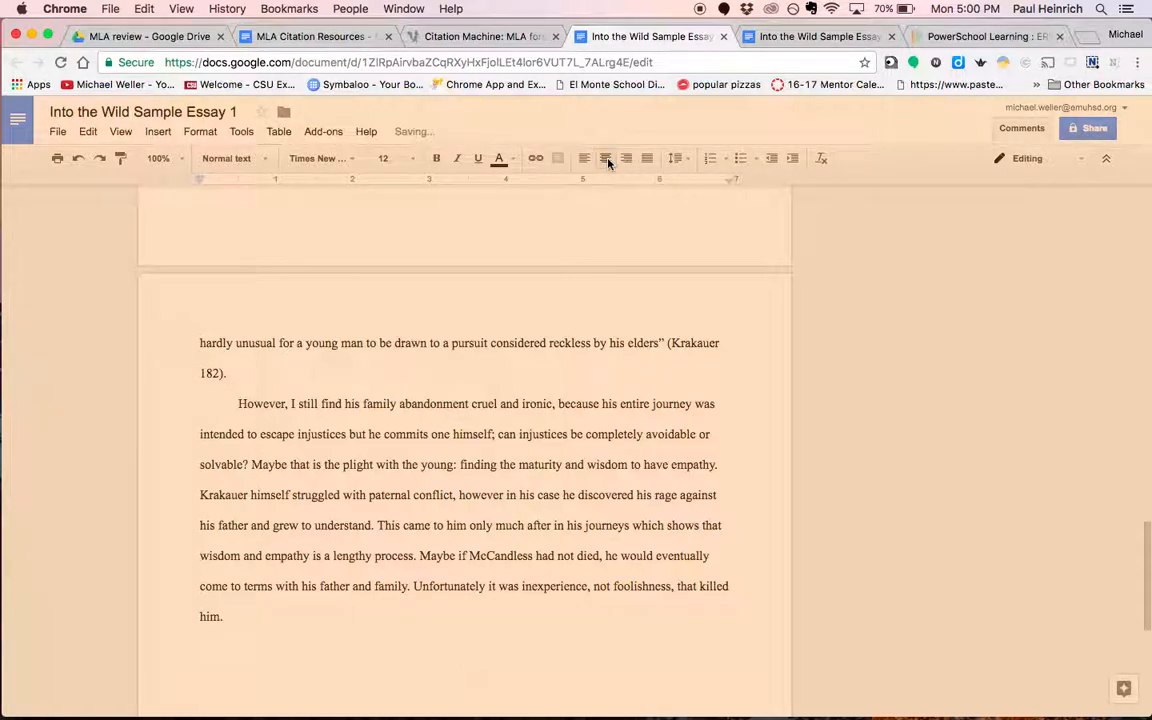
pyautogui.write('Works ')
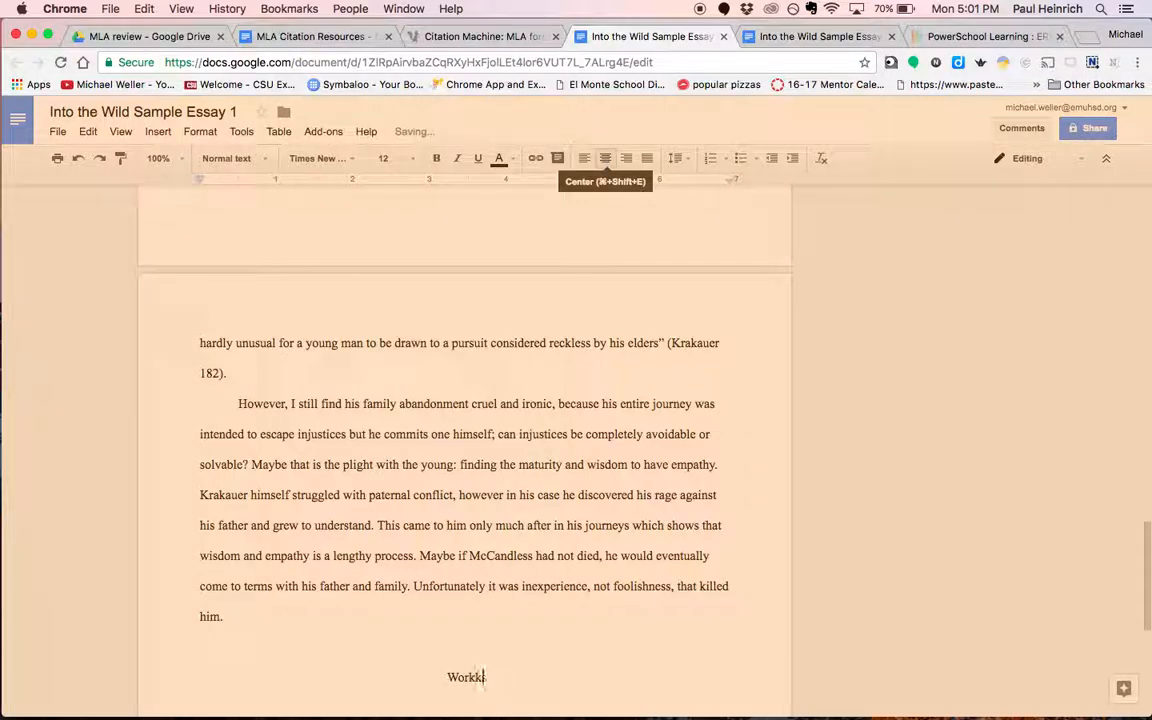
pyautogui.write('Cited')
pyautogui.click(467, 677)
pyautogui.press('BackSpace')
# - Paste the copied citation on a new left-aligned line below the Work Cited heading
pyautogui.press('Return')
pyautogui.press('super+shift+l')
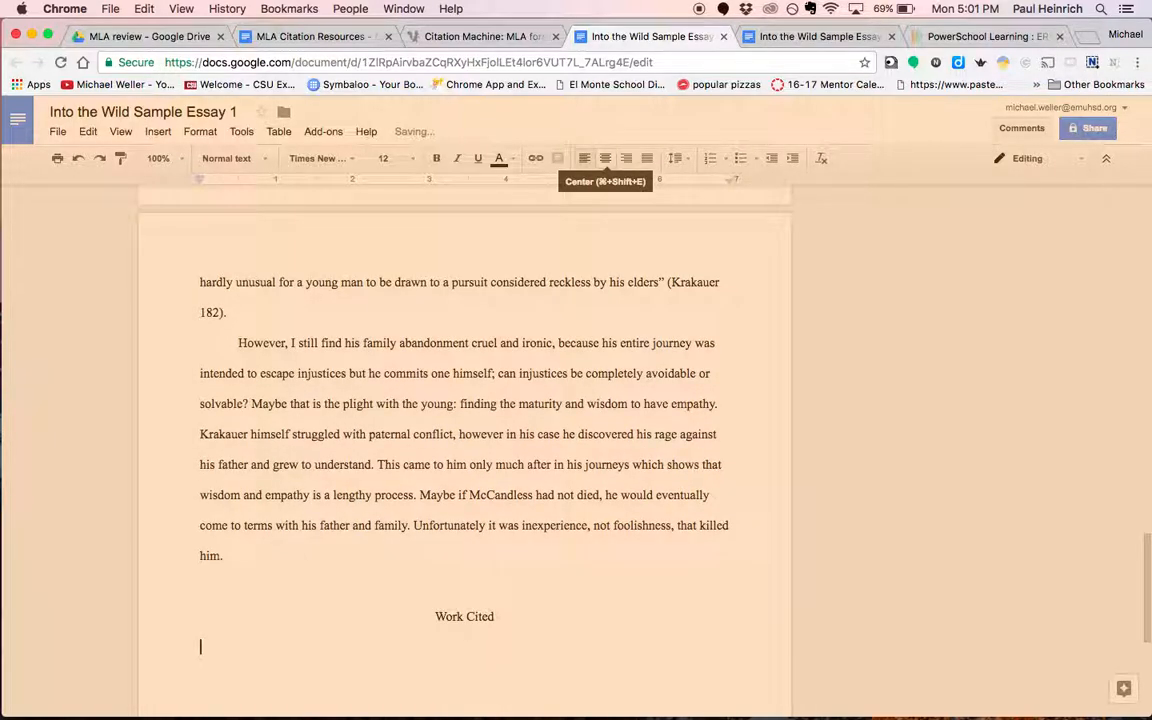
pyautogui.press('super+v')
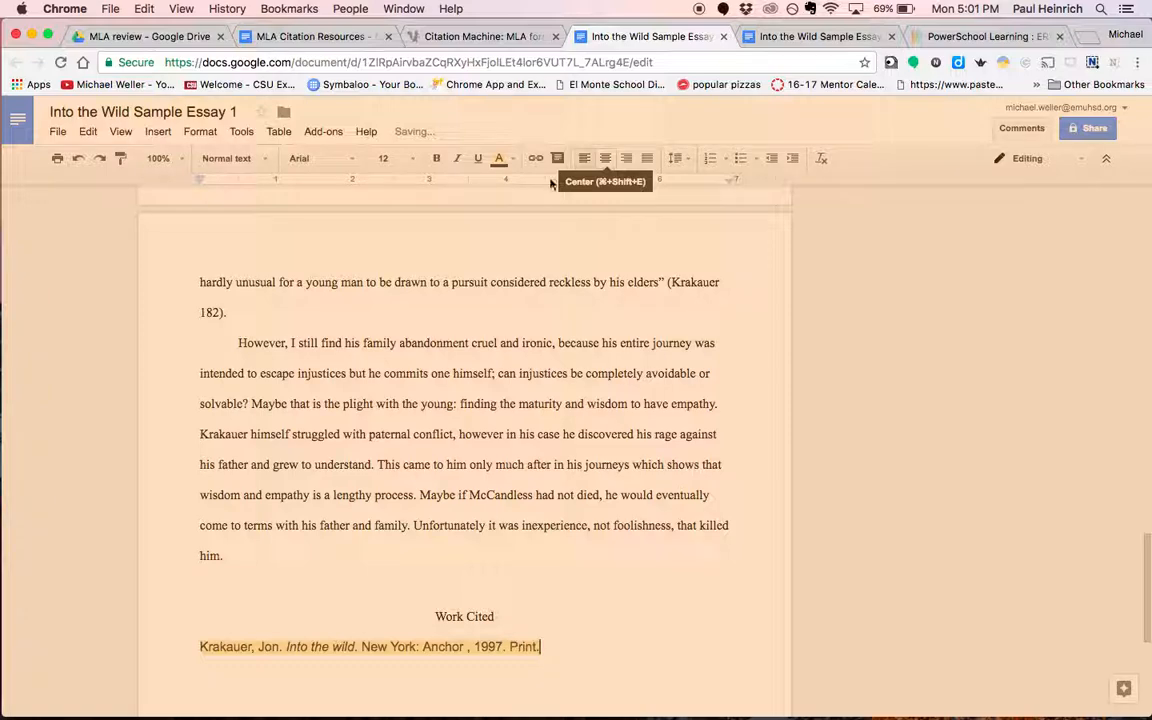
# - Remove the highlight color from the pasted citation by setting it to None, and place the cursor after "Anchor"
pyautogui.click(434, 617)
pyautogui.click(203, 646)
pyautogui.moveTo(203, 646); pyautogui.dragTo(542, 645)
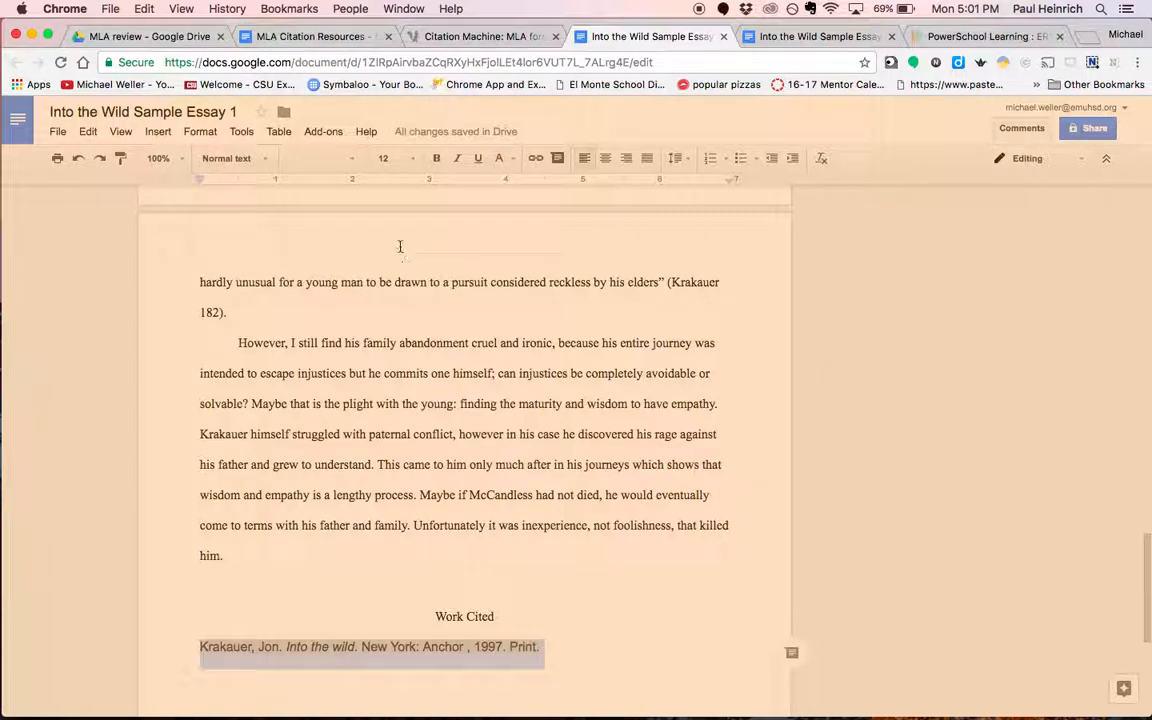
pyautogui.click(499, 159)
pyautogui.click(603, 190)
pyautogui.click(532, 212)
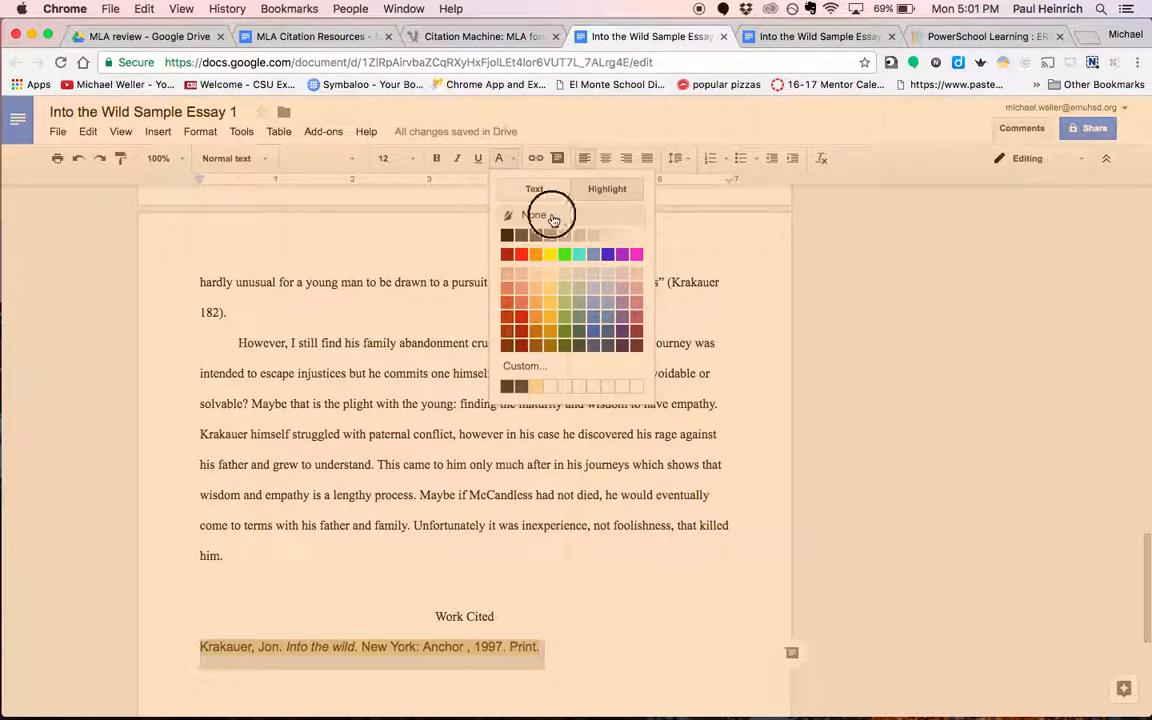
pyautogui.click(520, 581)
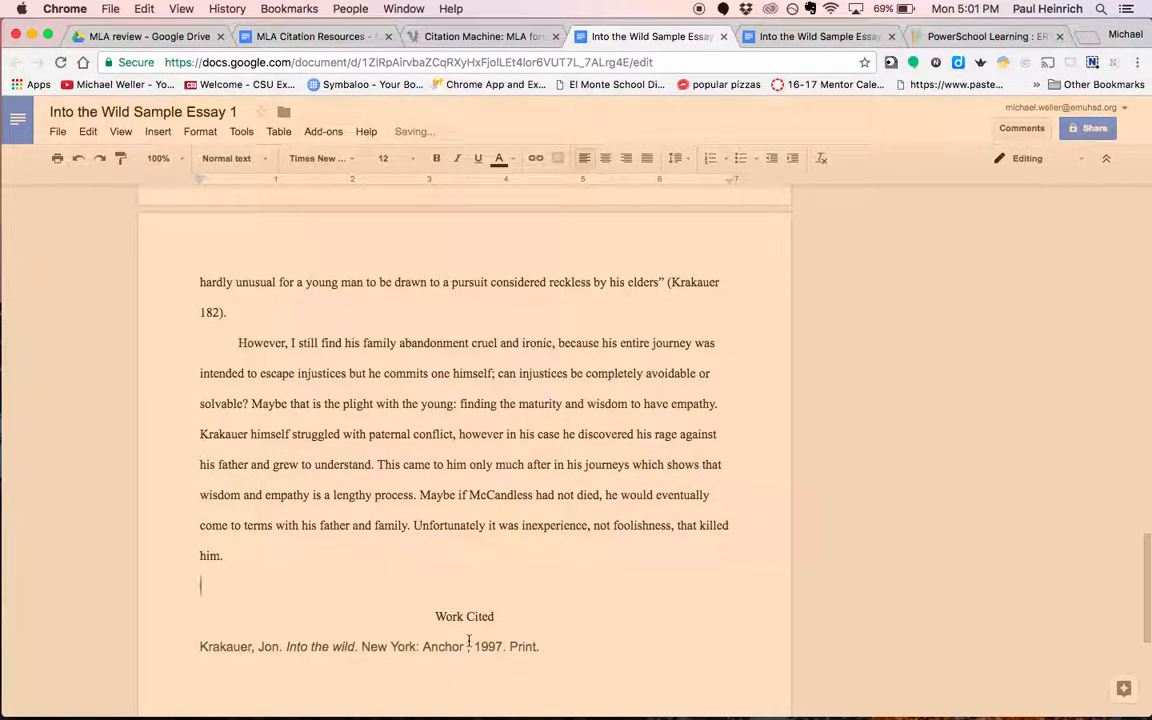
pyautogui.click(467, 648)
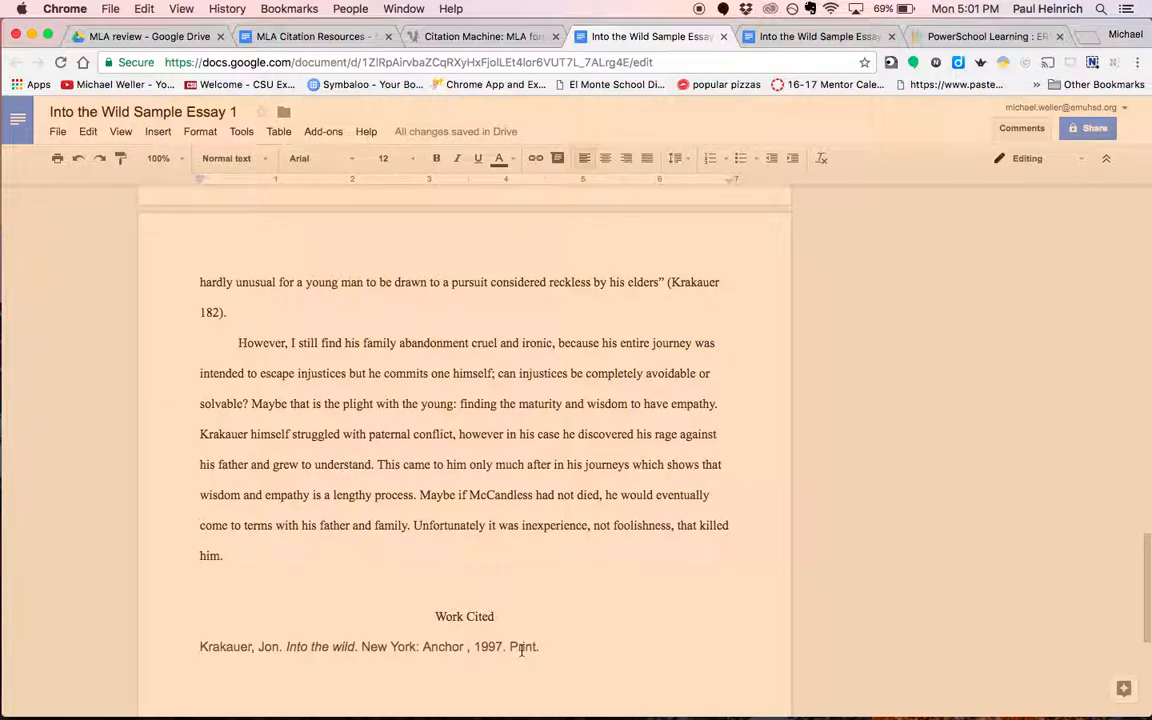
# - Remove the stray space between "Anchor" and the comma in the Work Cited entry, and review the citation's "Print." ending
pyautogui.press('BackSpace')
pyautogui.write(',')
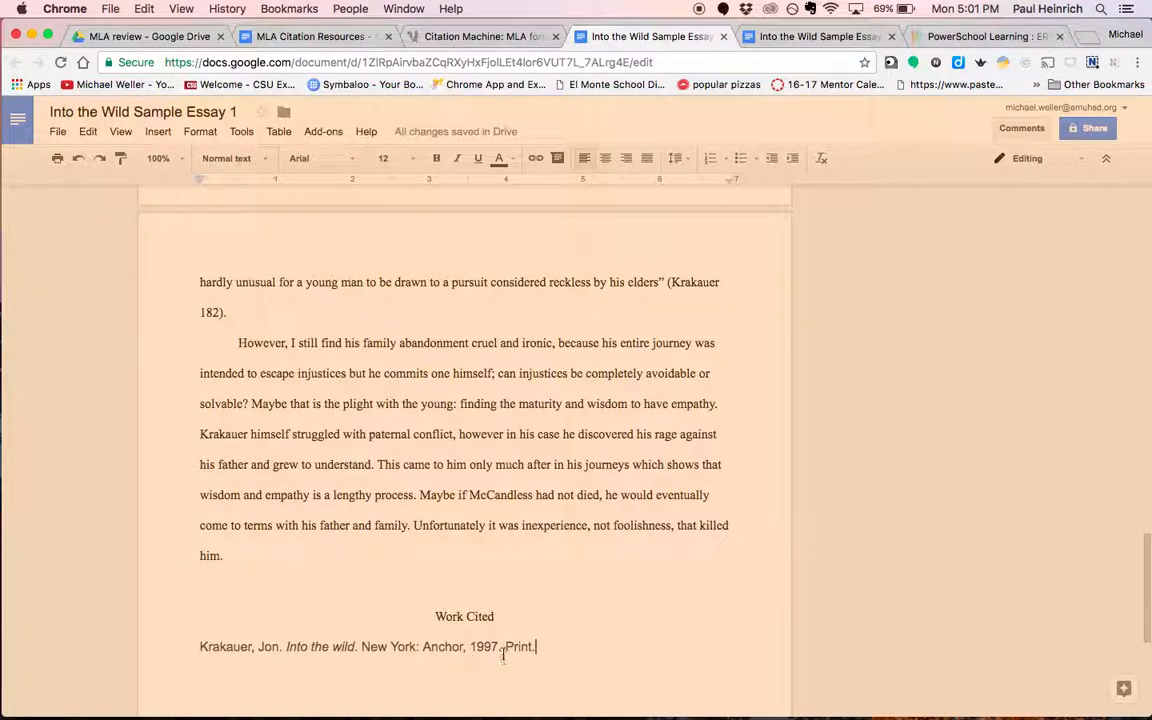
pyautogui.moveTo(506, 647); pyautogui.dragTo(536, 651)
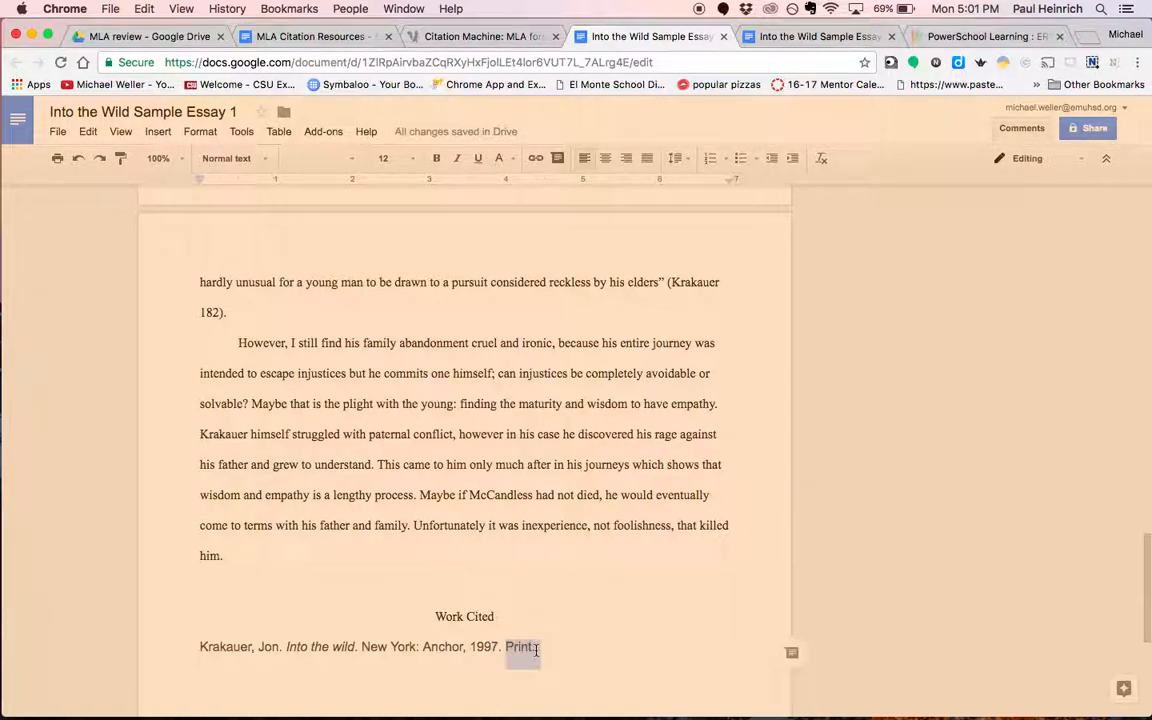
pyautogui.click(530, 622)
pyautogui.click(281, 647)
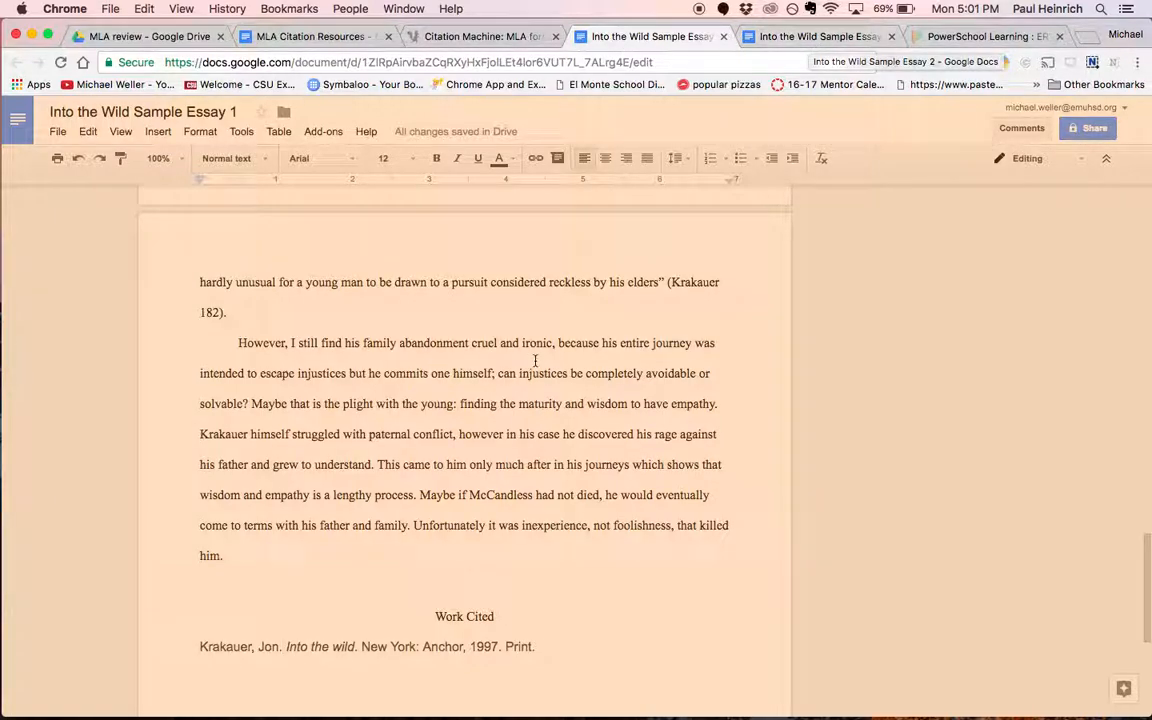
# - Open the Purdue University Online Writing Lab (OWL) page from the MLA Citation Resources document and look over its MLA Formatting and Style Guide
pyautogui.click(334, 38)
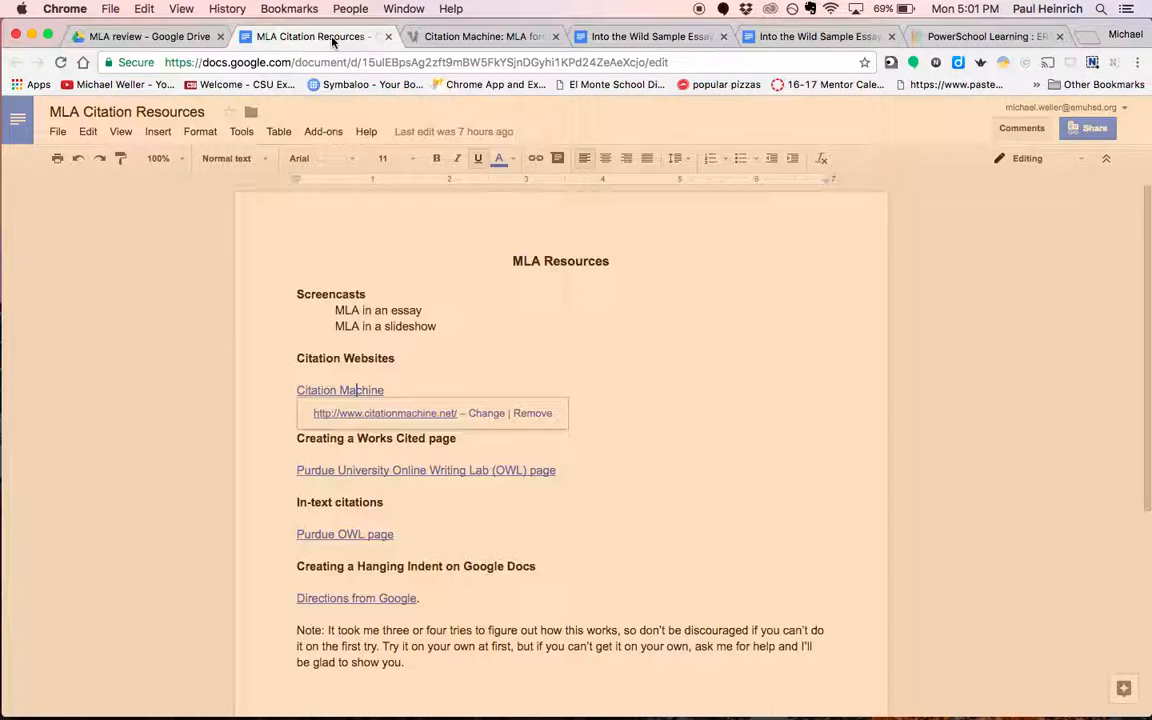
pyautogui.click(368, 470)
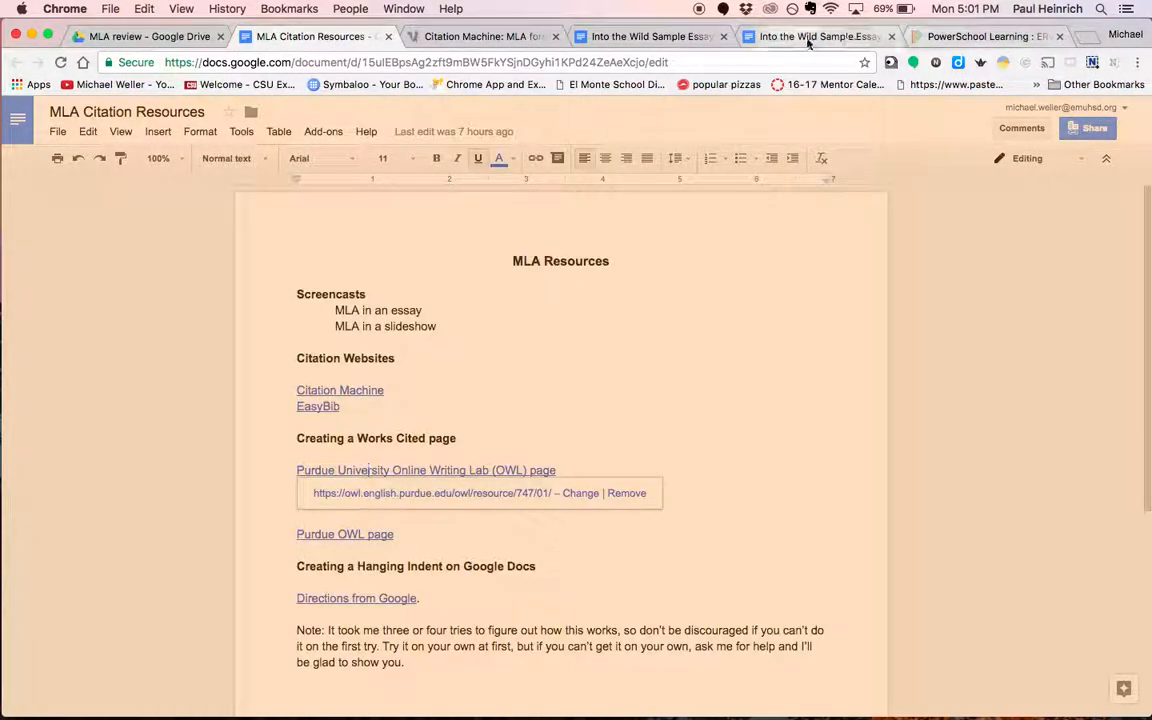
pyautogui.click(655, 38)
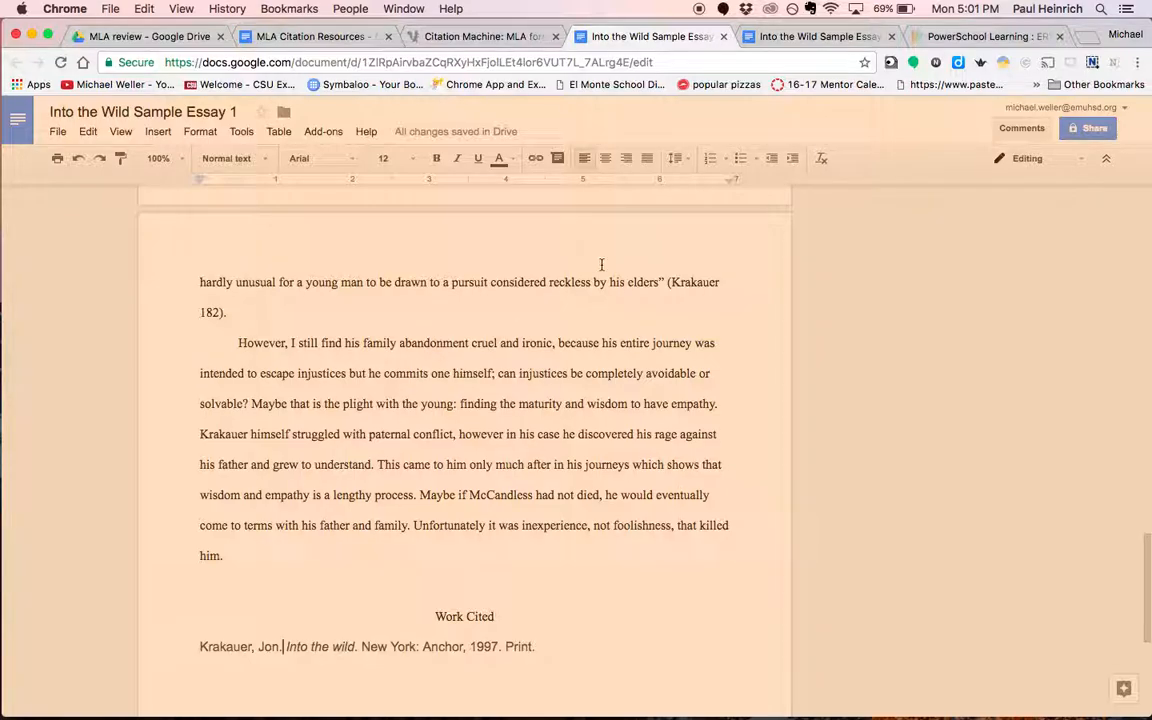
pyautogui.click(330, 36)
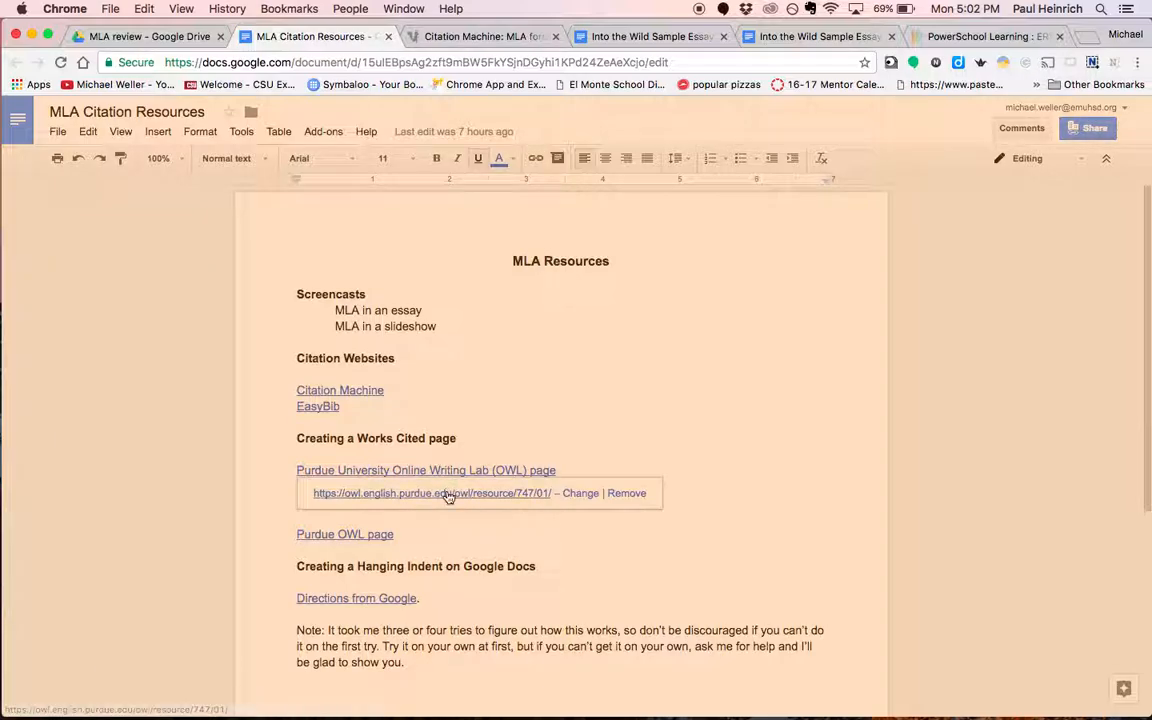
pyautogui.click(449, 494)
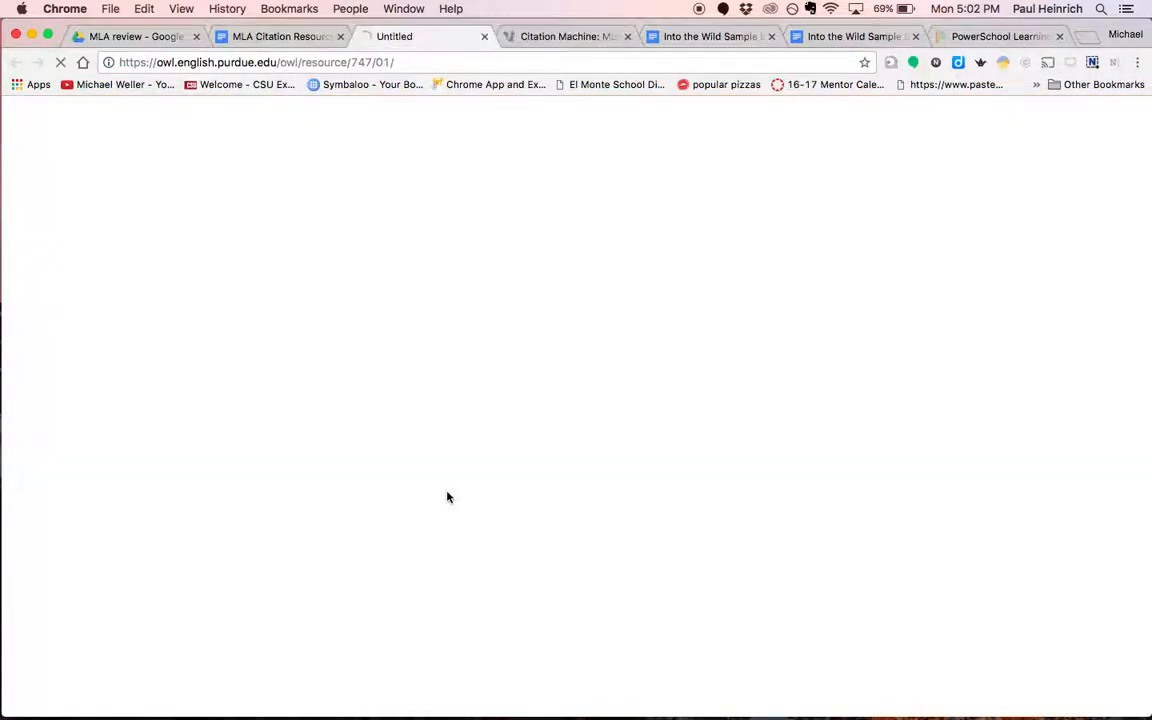
pyautogui.scroll(-4, 449, 494)
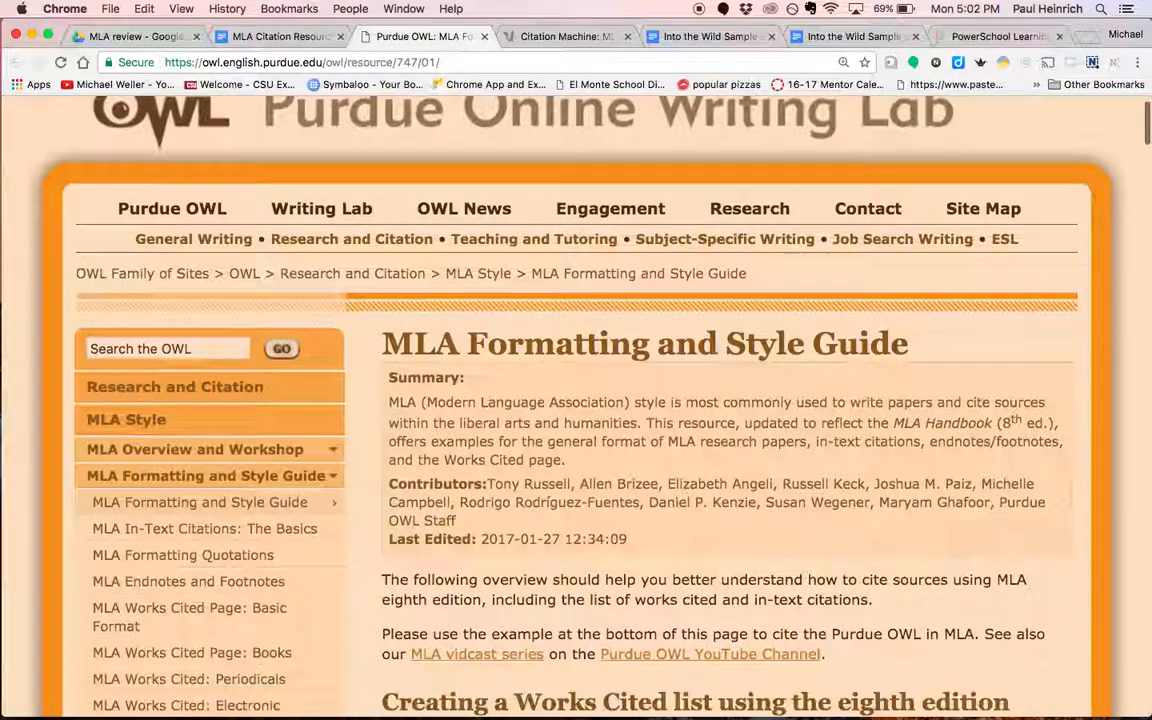
pyautogui.scroll(-1, 373, 494)
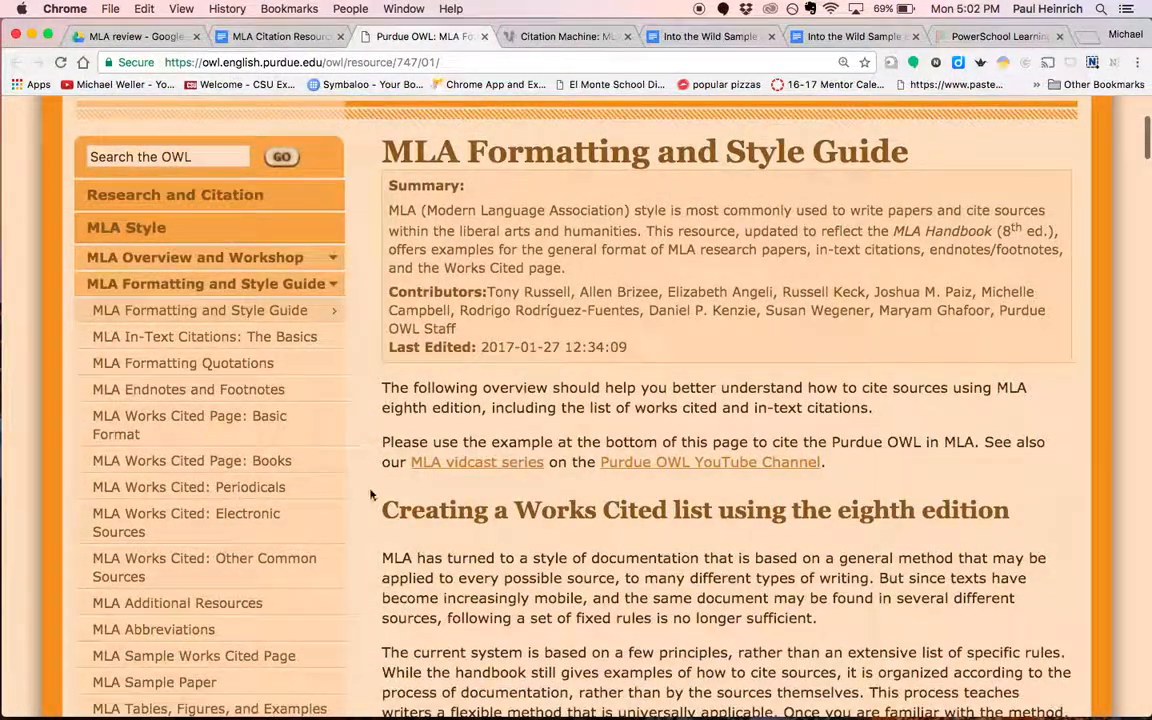
# - Open the guide's "MLA Works Cited Page: Books" section and examine the general citation format and Basic Book Format
pyautogui.click(226, 466)
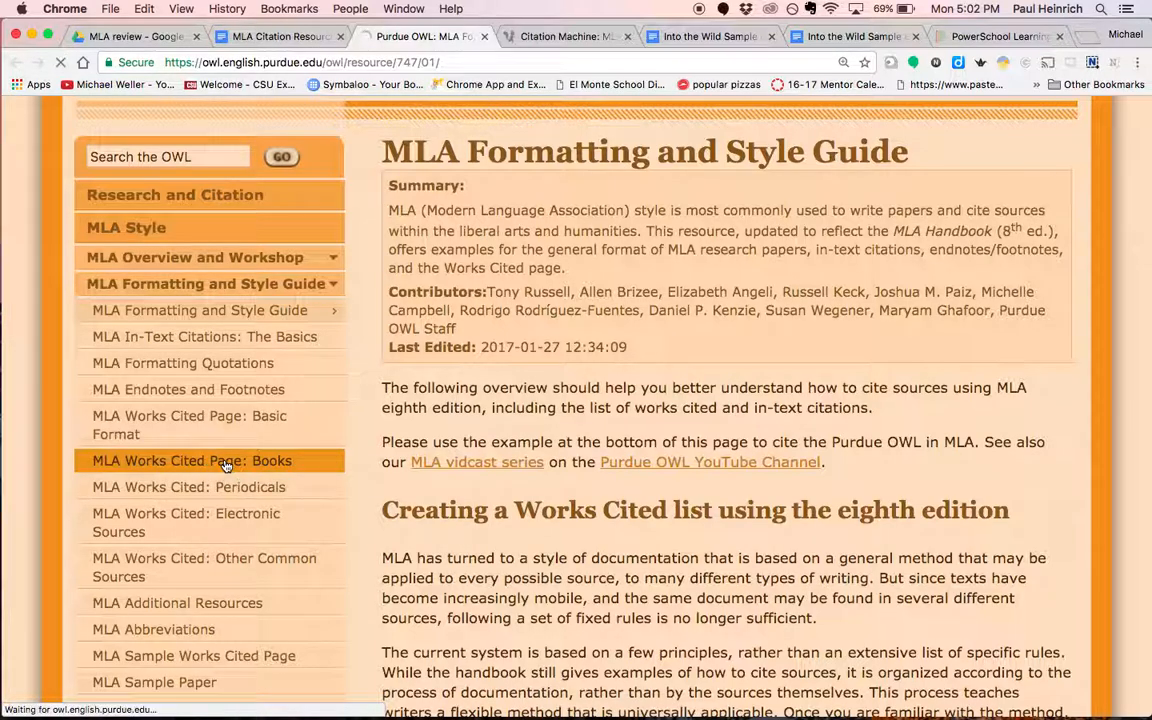
pyautogui.scroll(-5, 502, 520)
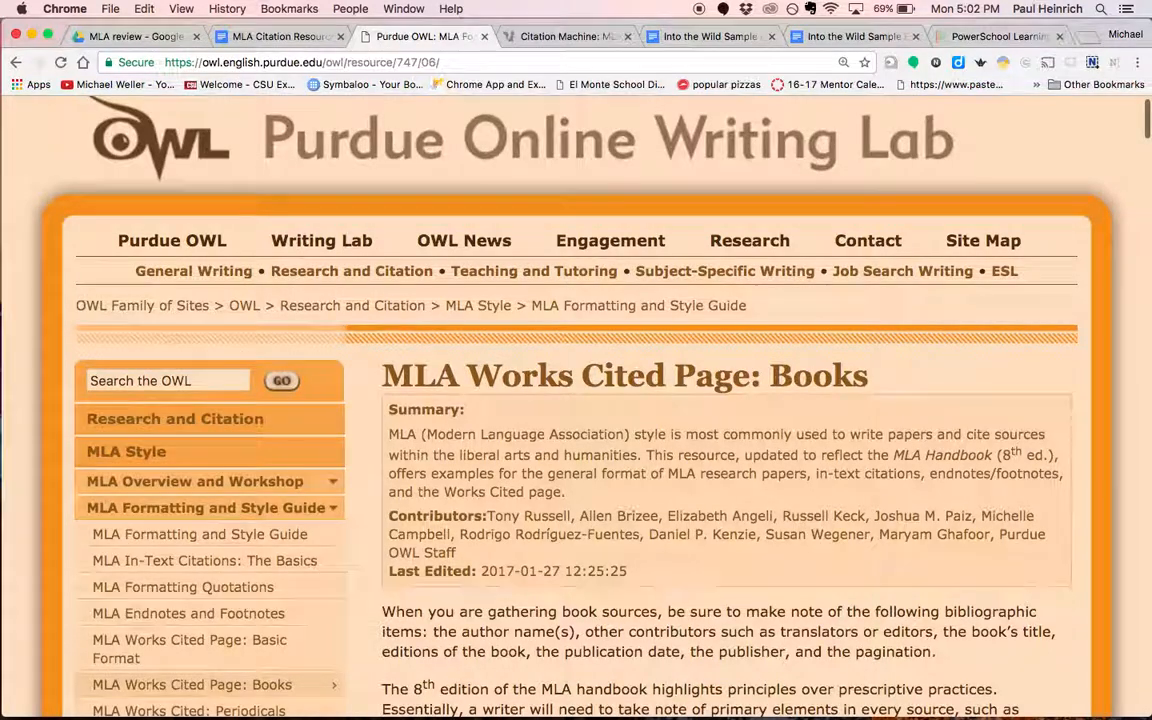
pyautogui.scroll(-3, 576, 400)
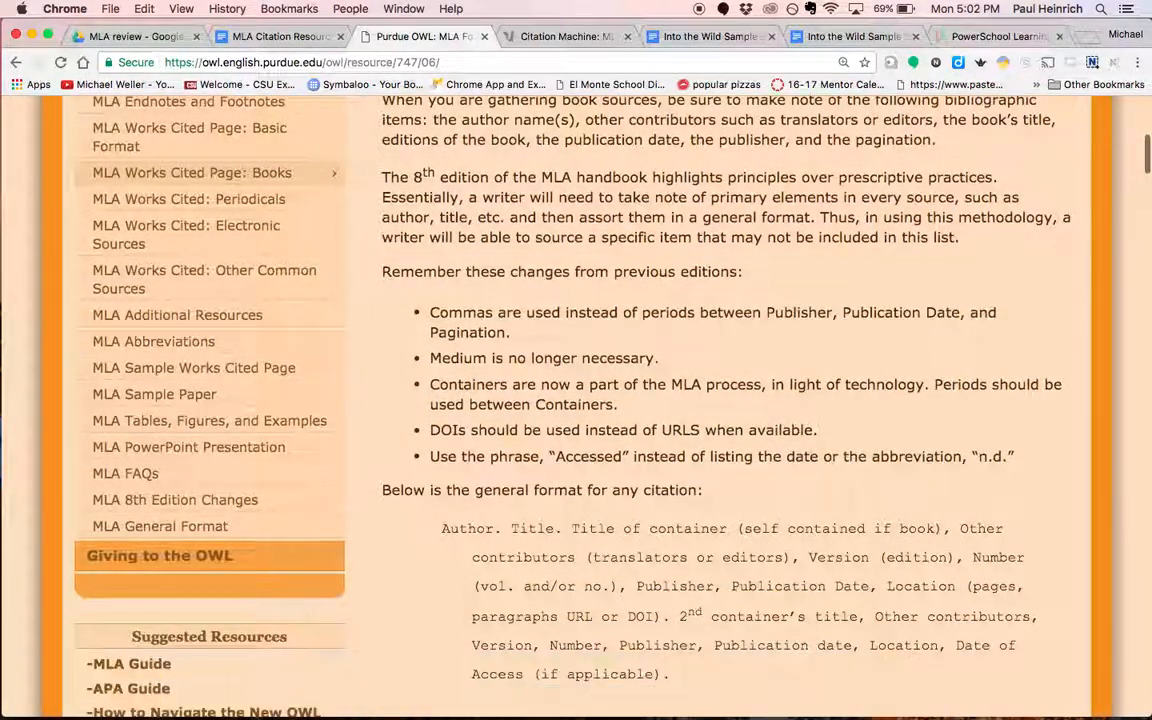
pyautogui.scroll(-2, 576, 400)
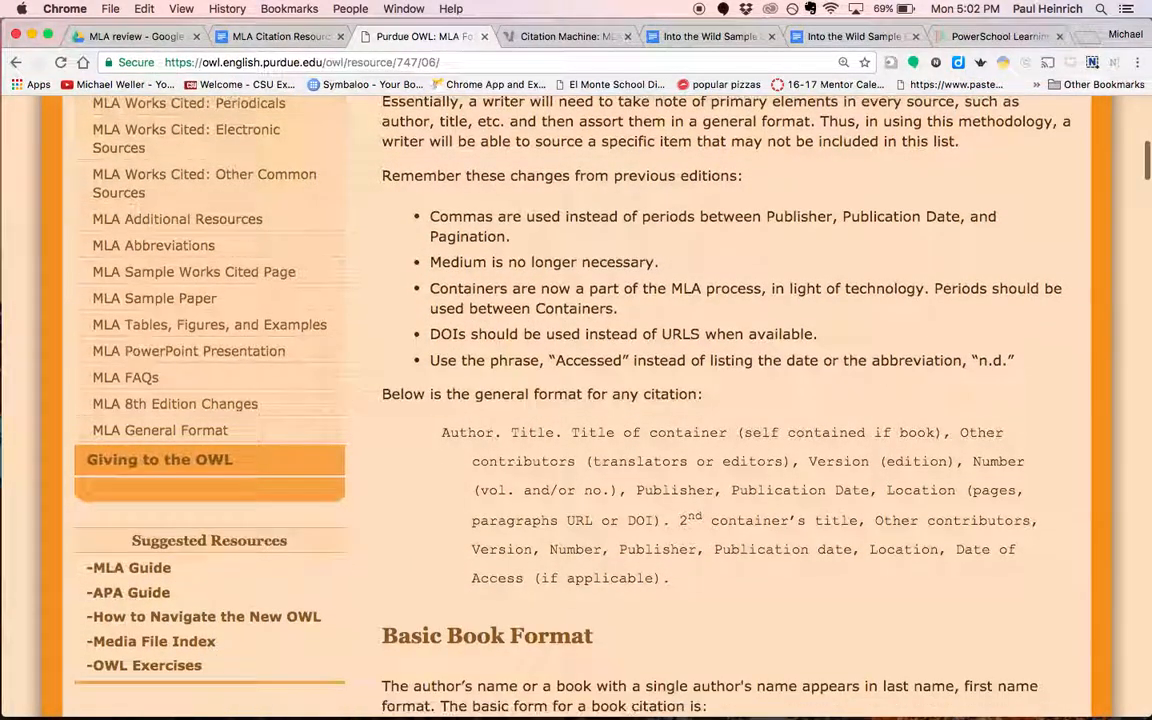
pyautogui.scroll(-3, 576, 400)
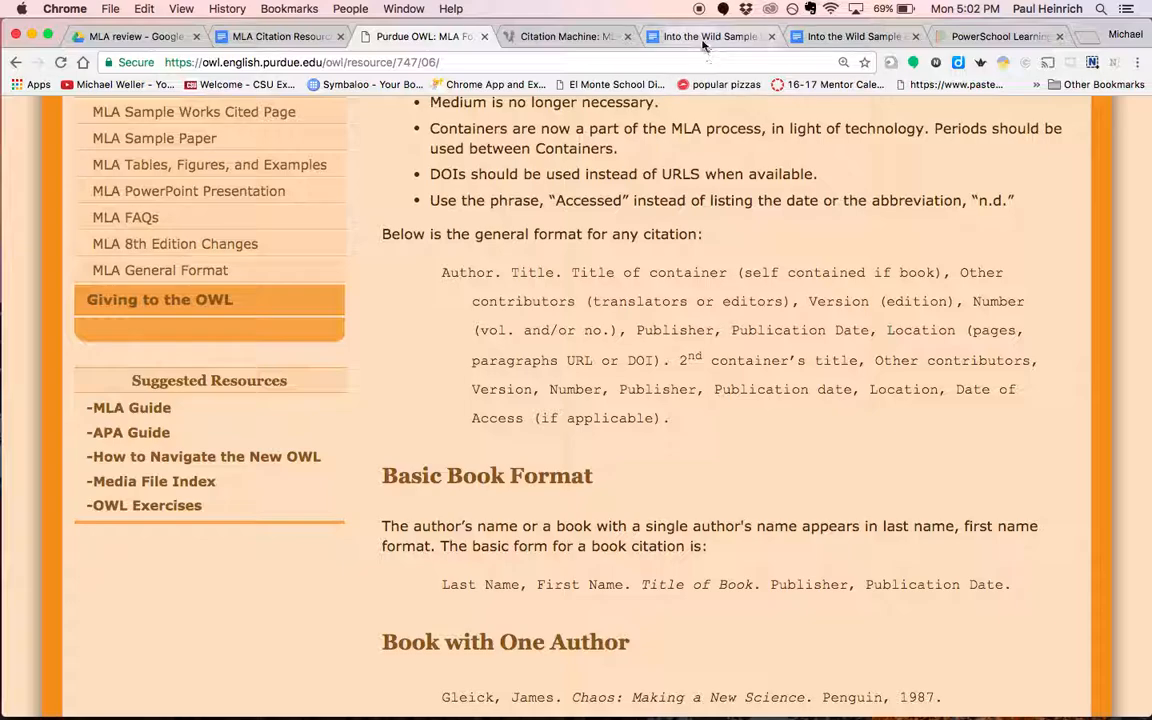
# - Return to Into the Wild Sample Essay 1, capitalize "Wild" in the cited book title, and review the whole citation
pyautogui.click(652, 38)
pyautogui.click(342, 646)
pyautogui.press('BackSpace')
pyautogui.write('Work Cited')
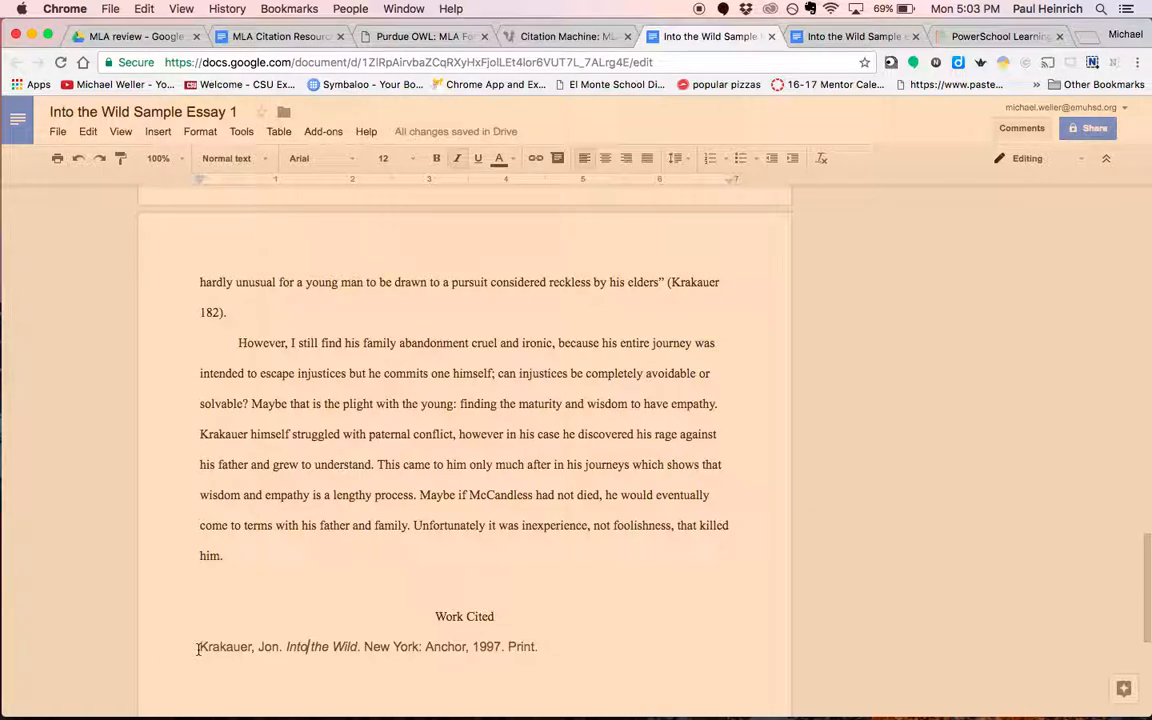
pyautogui.click(383, 652)
pyautogui.moveTo(197, 648); pyautogui.dragTo(543, 647)
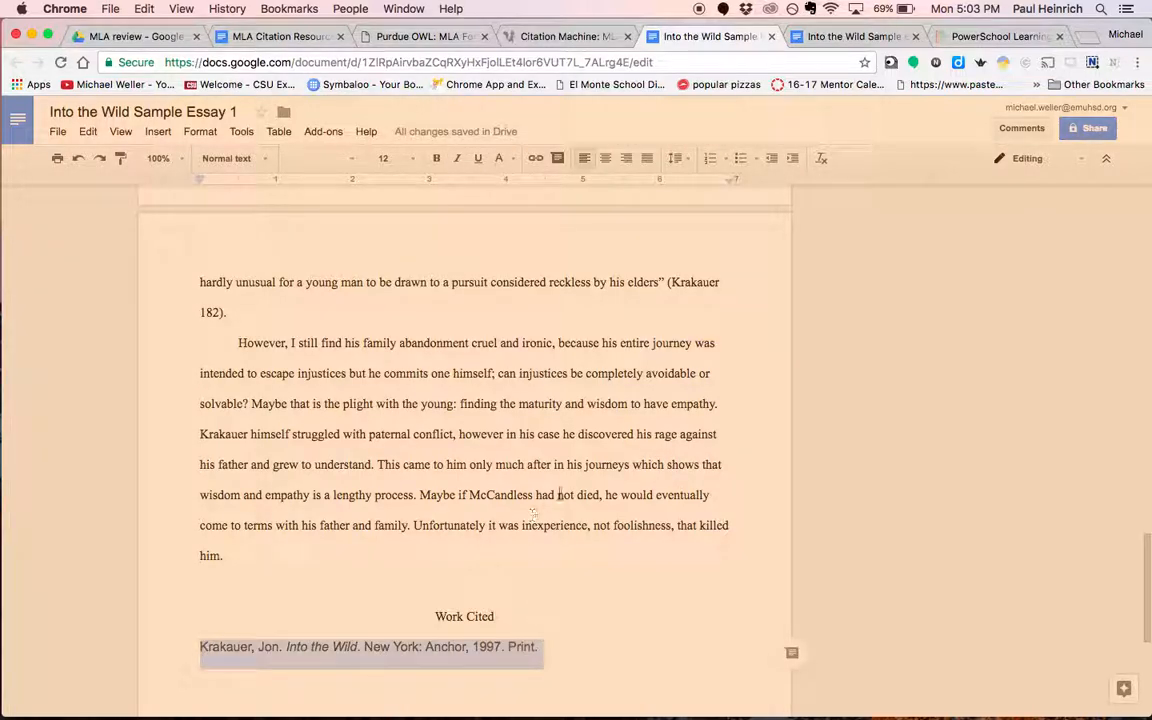
pyautogui.click(584, 494)
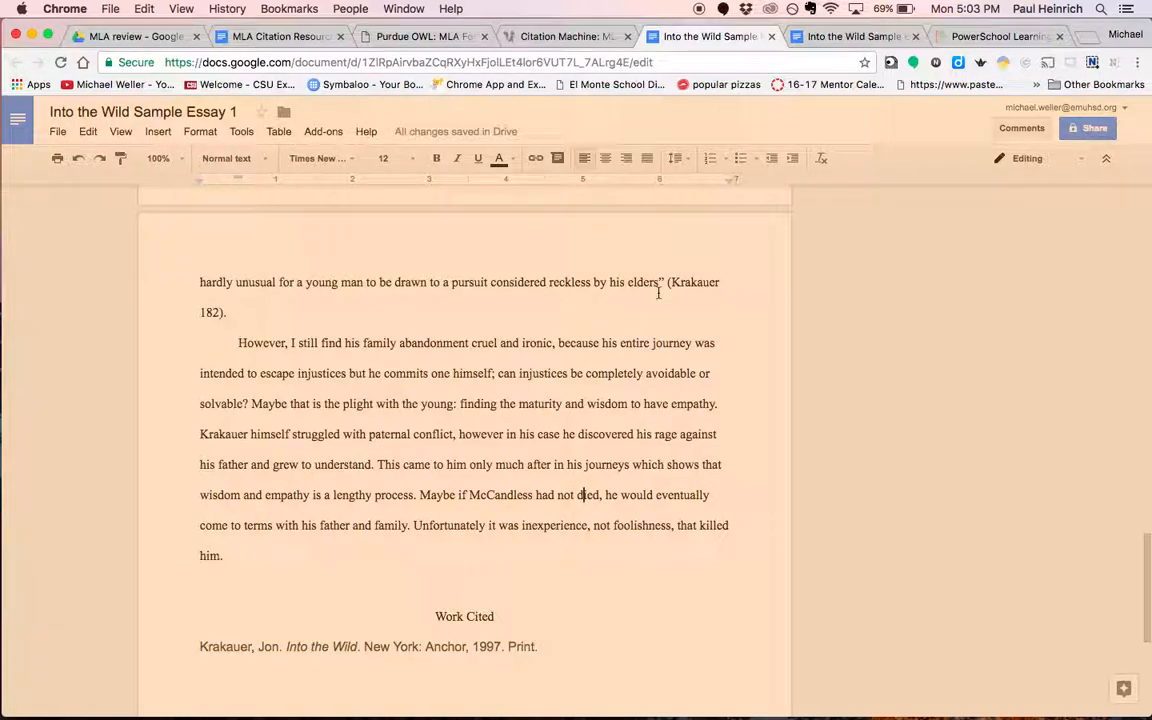
# - Switch to Into the Wild Sample Essay 2 and examine the Houston Press entry in its Works Cited section
pyautogui.click(835, 38)
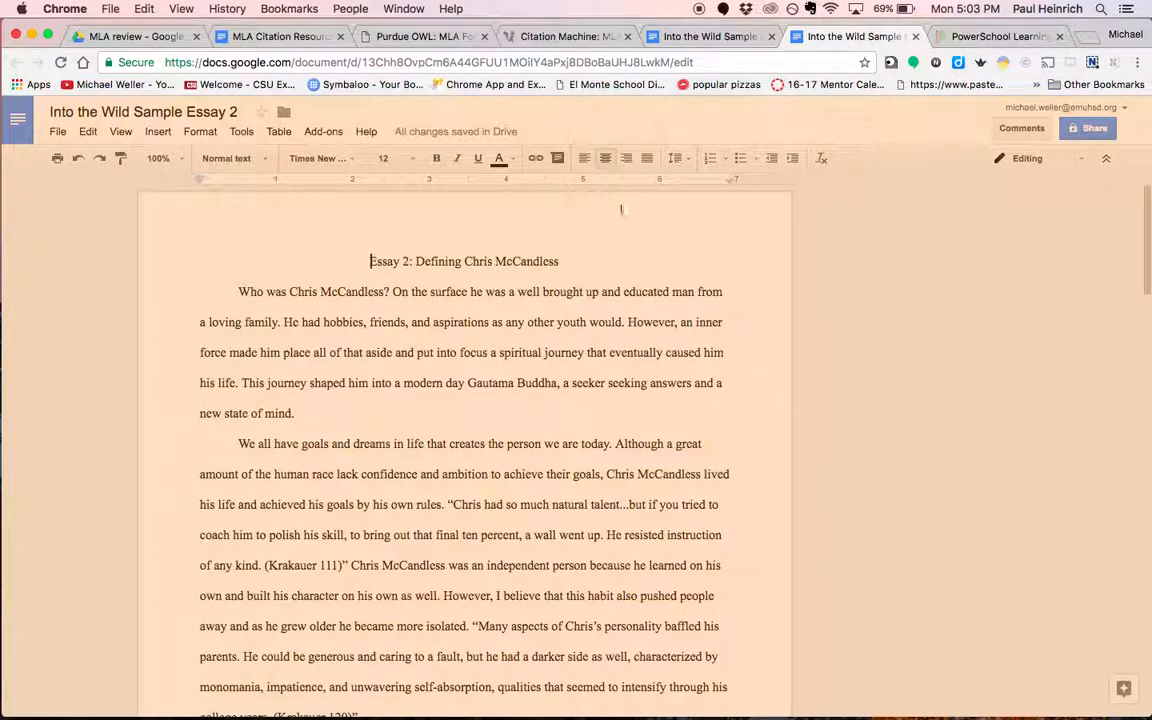
pyautogui.click(466, 383)
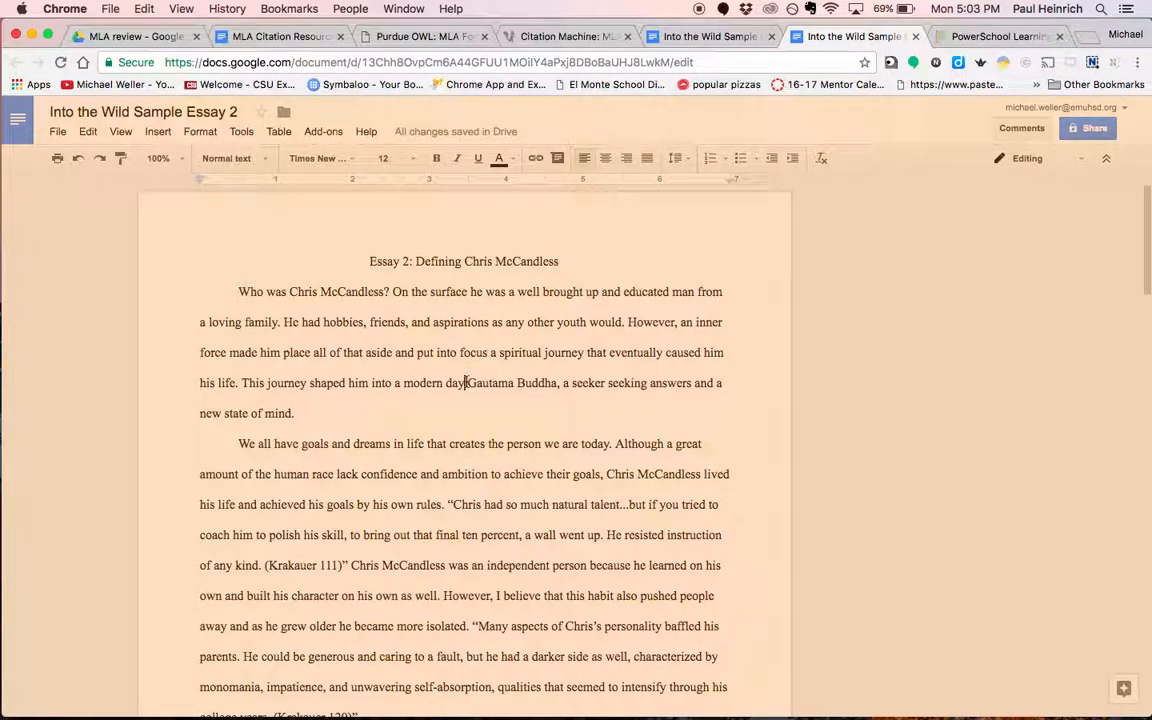
pyautogui.scroll(-20, 466, 383)
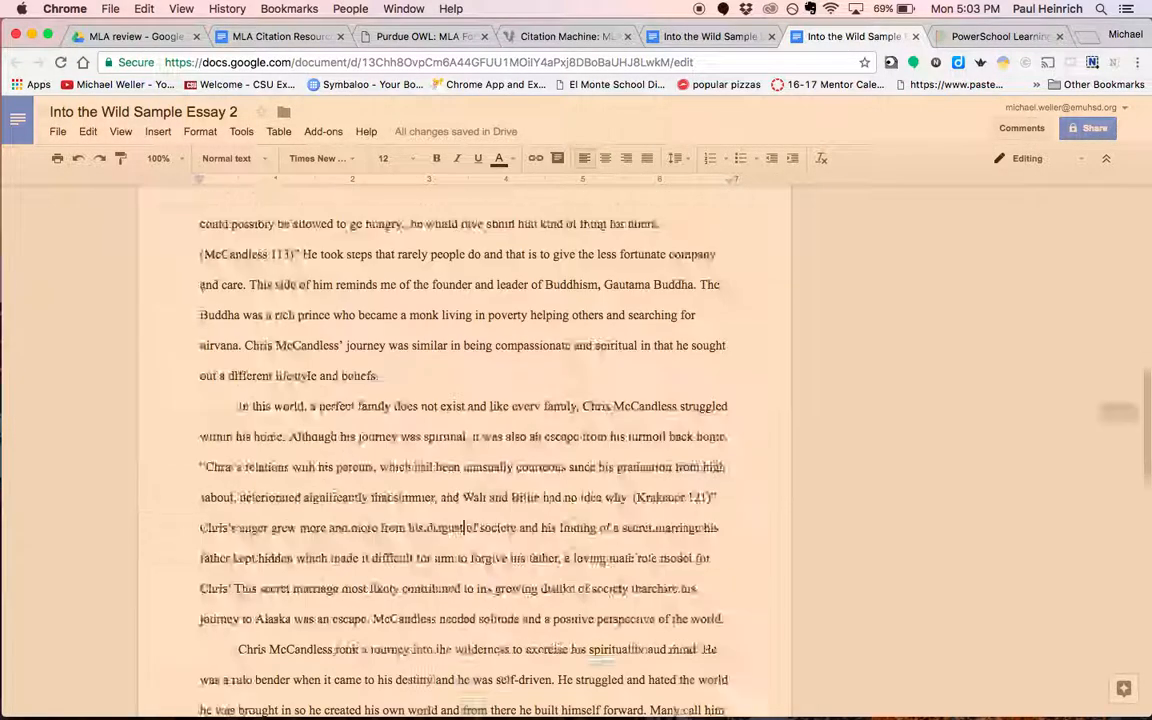
pyautogui.scroll(3, 345, 430)
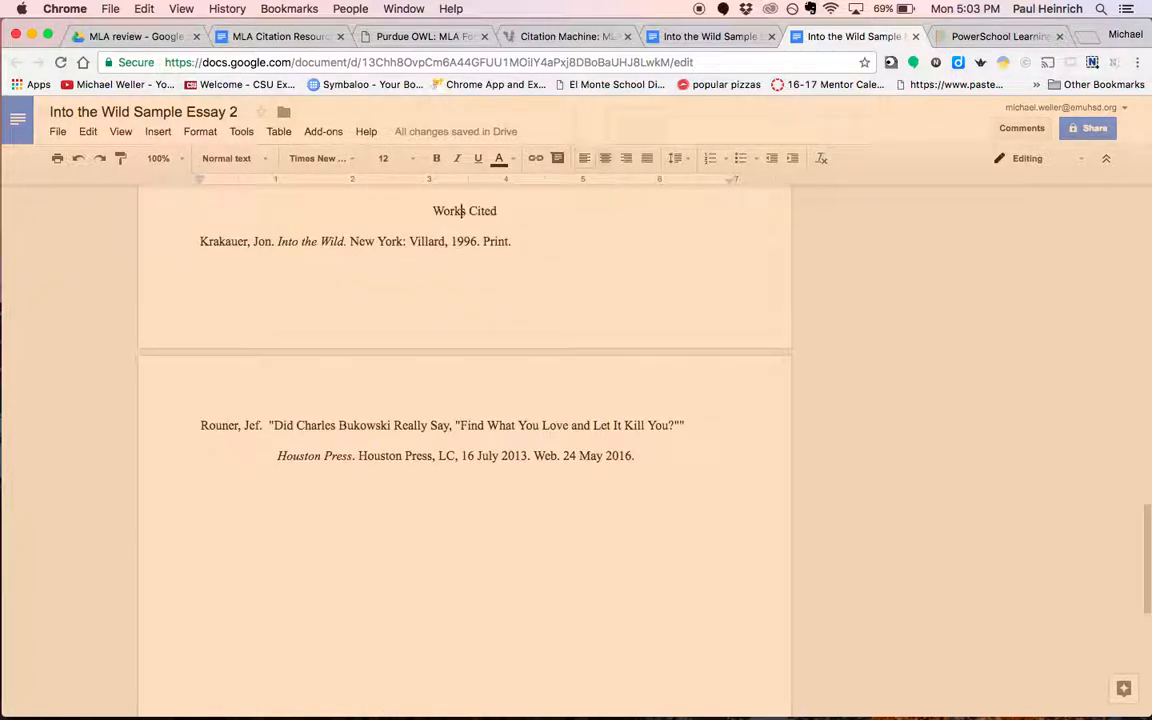
pyautogui.moveTo(197, 486); pyautogui.dragTo(679, 531)
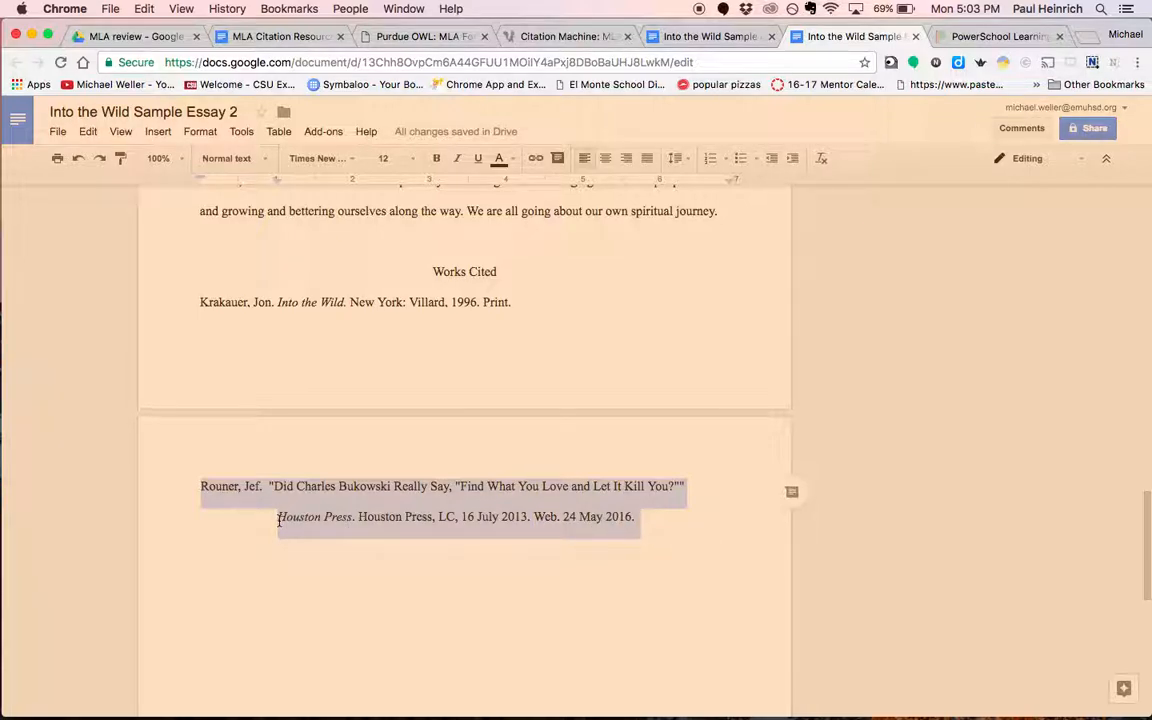
# - Open the "Directions from Google" hanging indent guide from the MLA Citation Resources document, view it, and close it
pyautogui.click(280, 36)
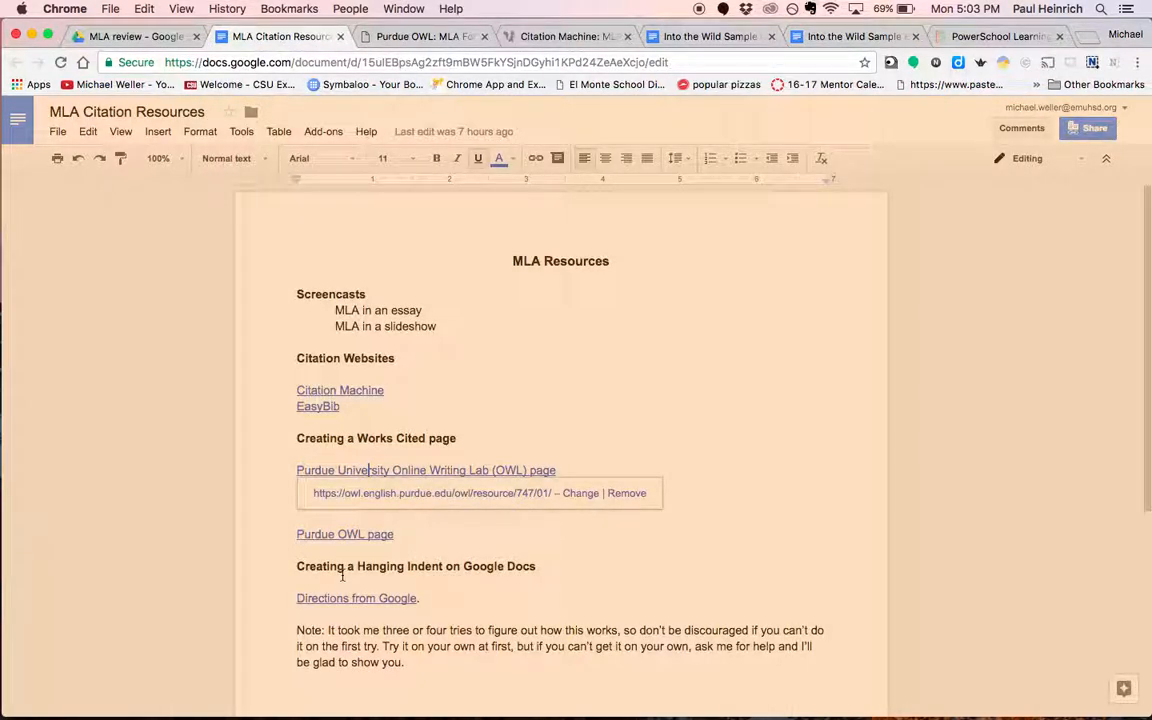
pyautogui.click(367, 599)
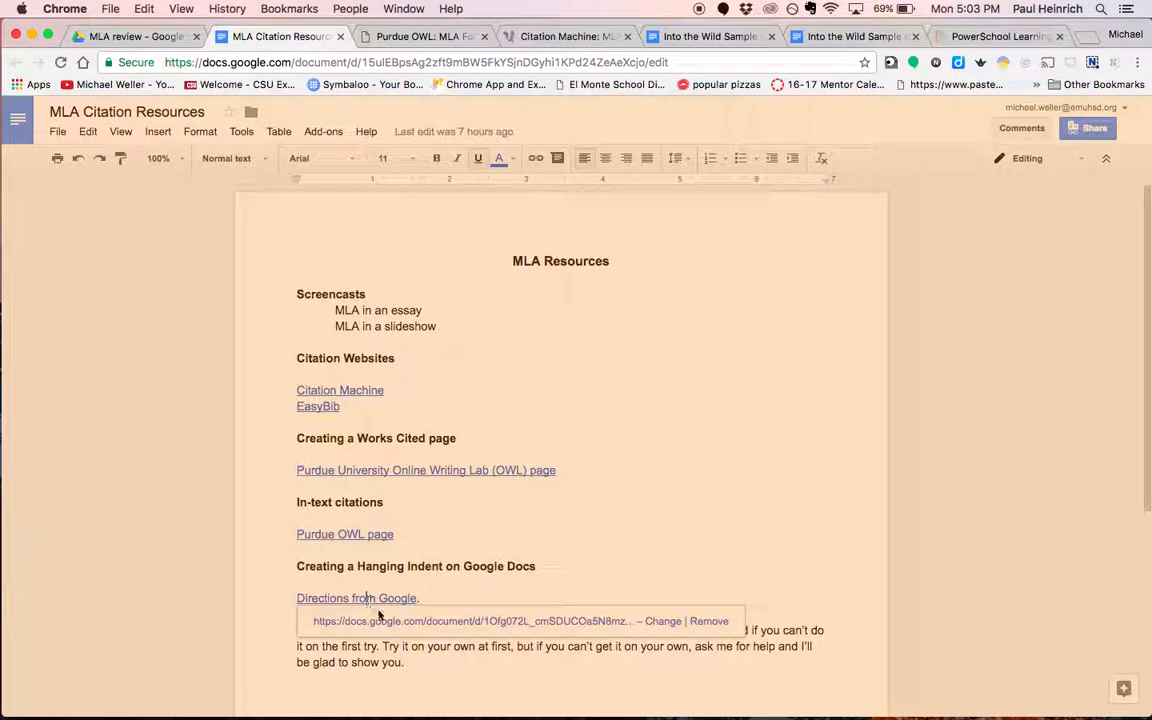
pyautogui.click(380, 622)
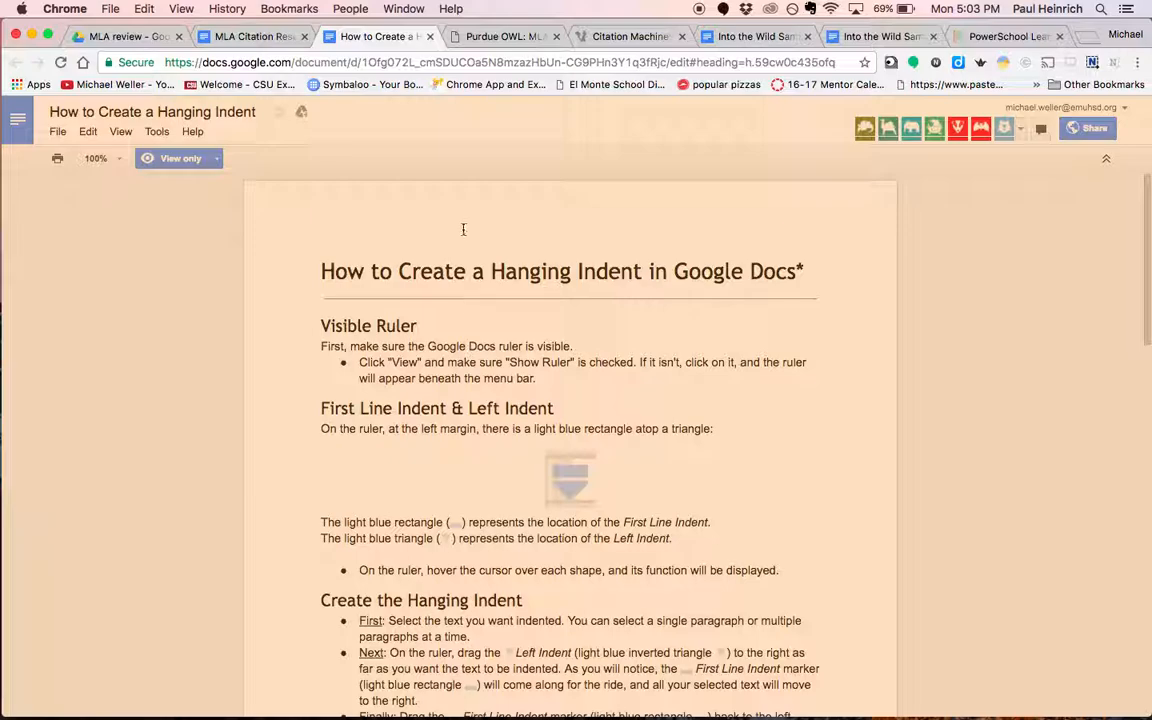
pyautogui.click(429, 39)
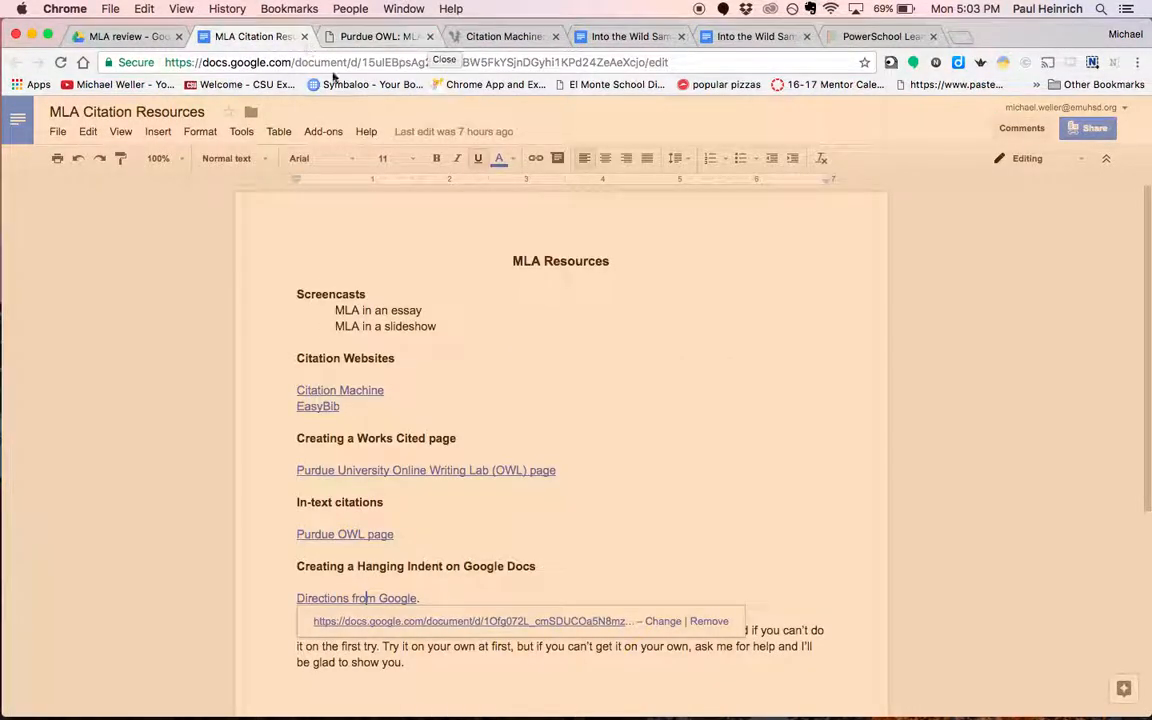
# - Return to Into the Wild Sample Essay 2 and examine the hanging indent on the Houston Press entry
pyautogui.click(830, 36)
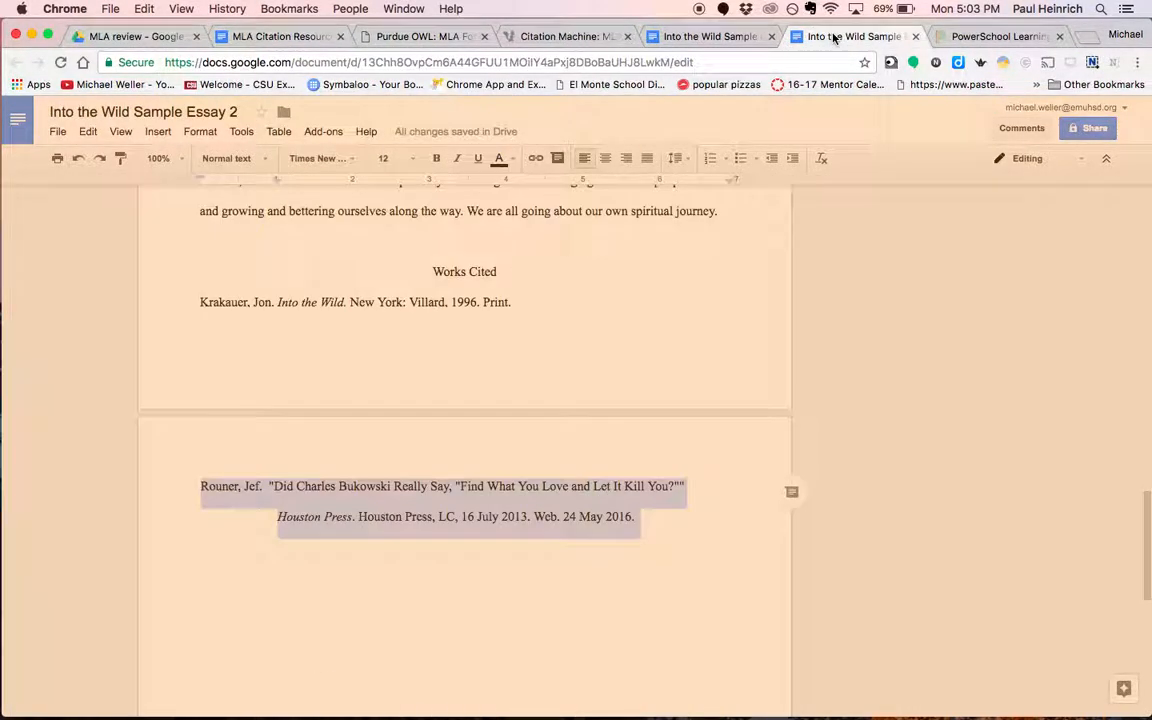
pyautogui.click(281, 516)
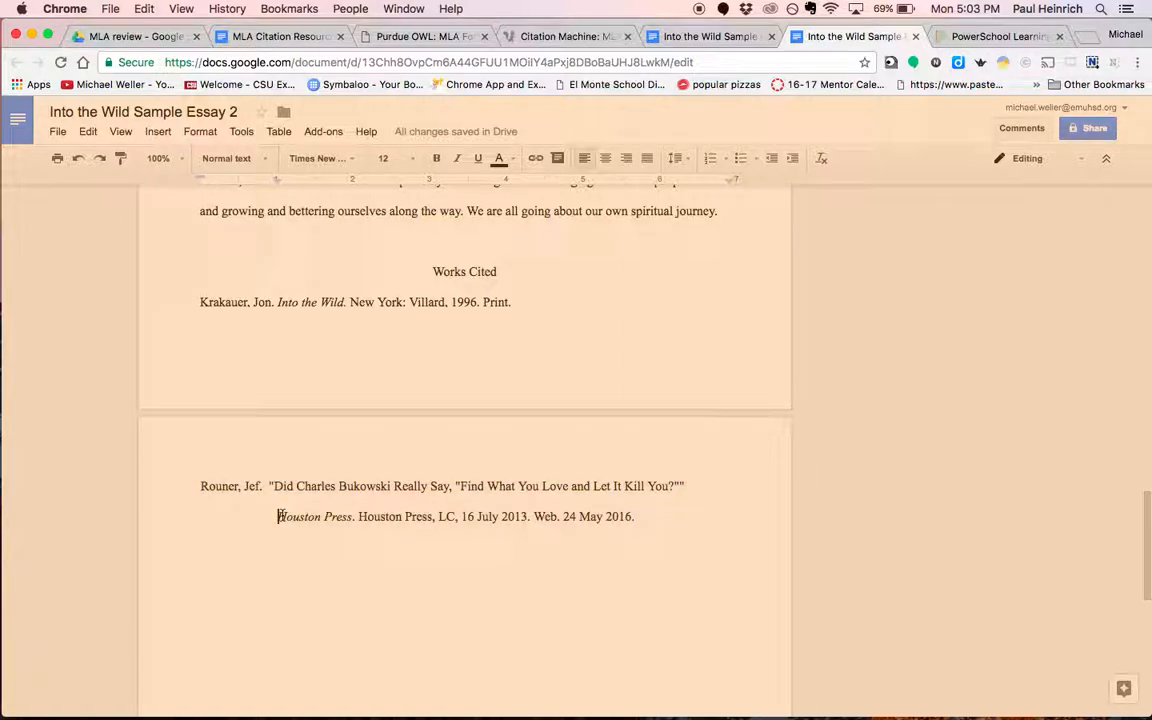
pyautogui.moveTo(200, 486); pyautogui.dragTo(658, 516)
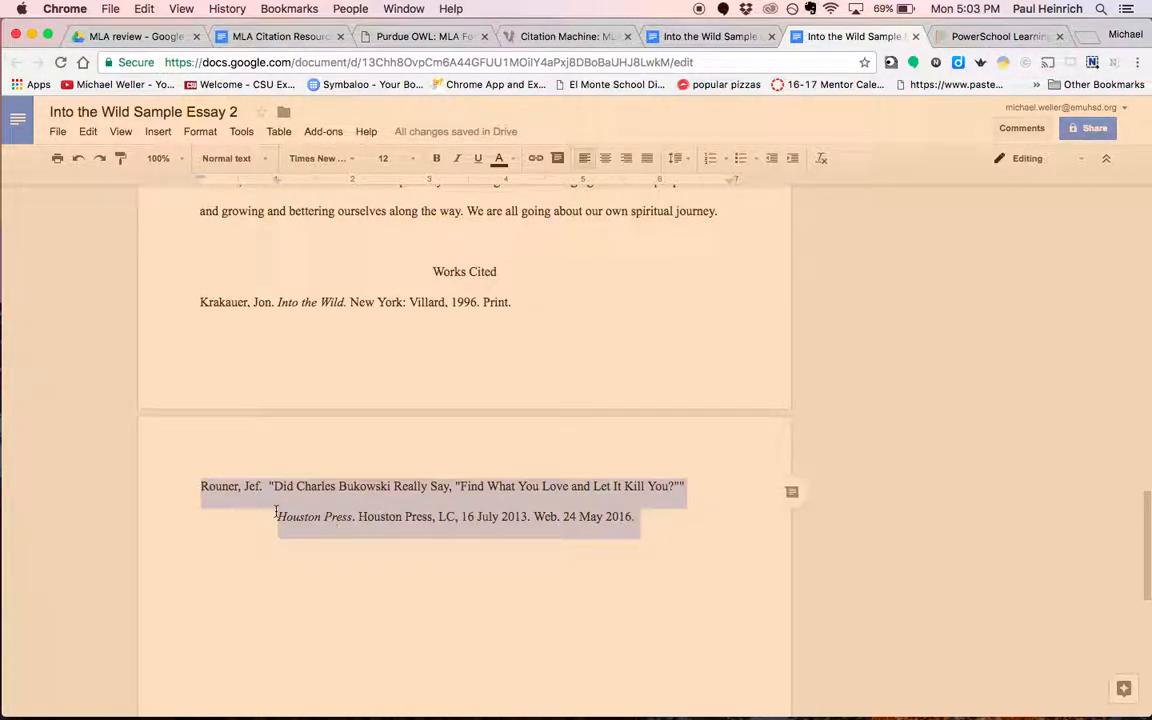
pyautogui.click(277, 516)
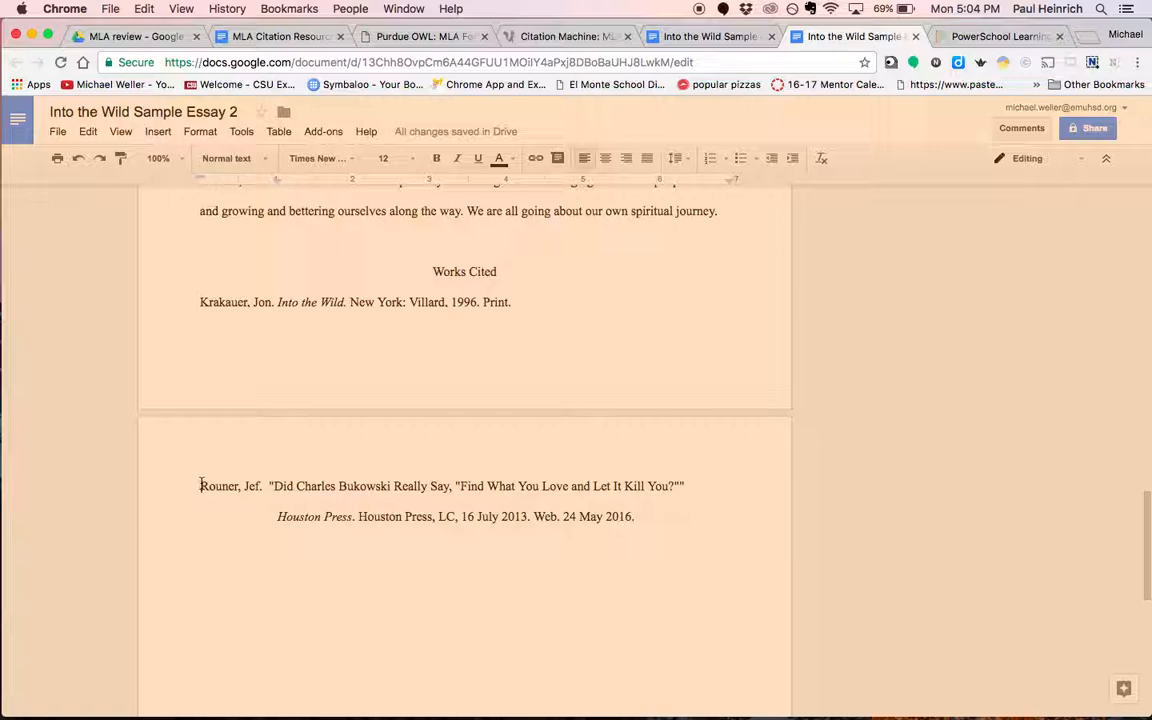
# - Examine the Krakauer entry in Essay 2's Works Cited, highlighting its publication details "New York: Villard, 1996."
pyautogui.moveTo(200, 305); pyautogui.dragTo(520, 310)
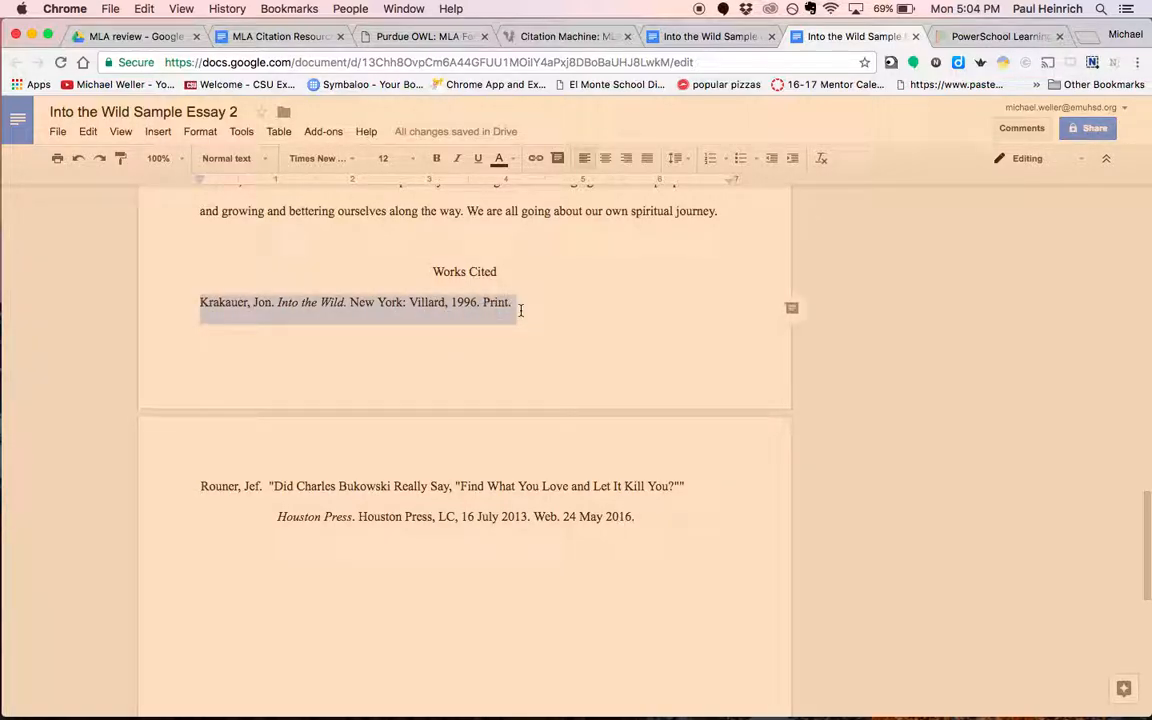
pyautogui.rightClick(507, 305)
pyautogui.click(452, 302)
pyautogui.rightClick(507, 300)
pyautogui.click(413, 301)
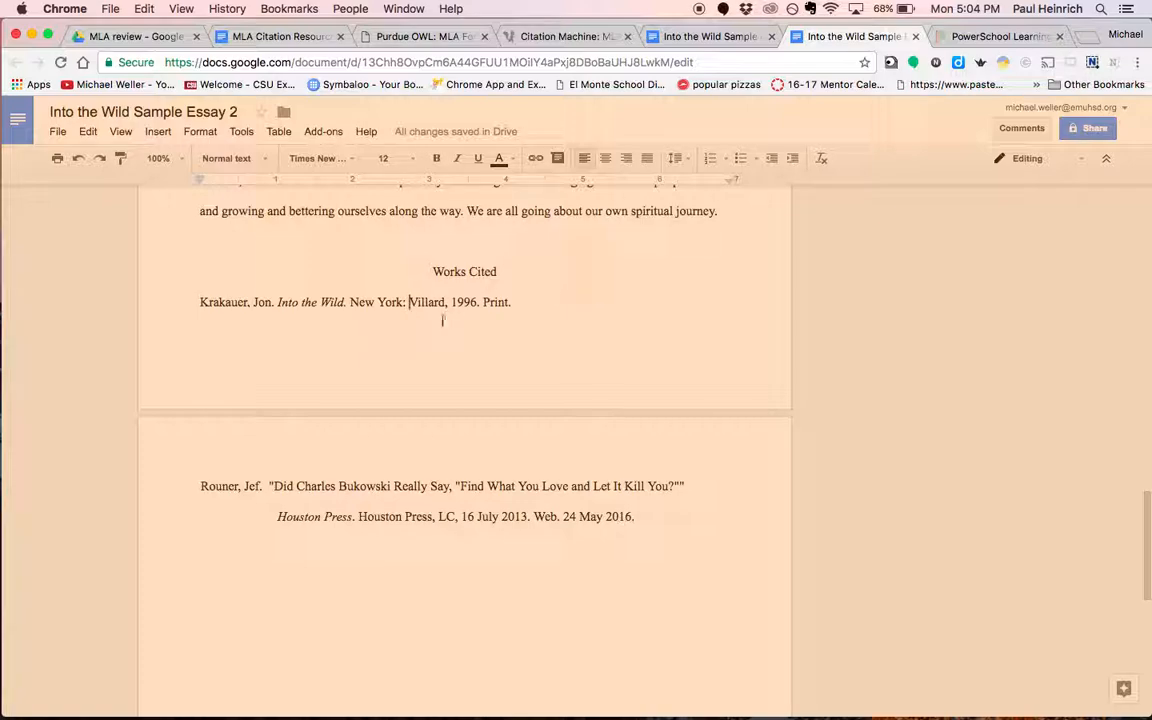
pyautogui.moveTo(350, 302); pyautogui.dragTo(480, 302)
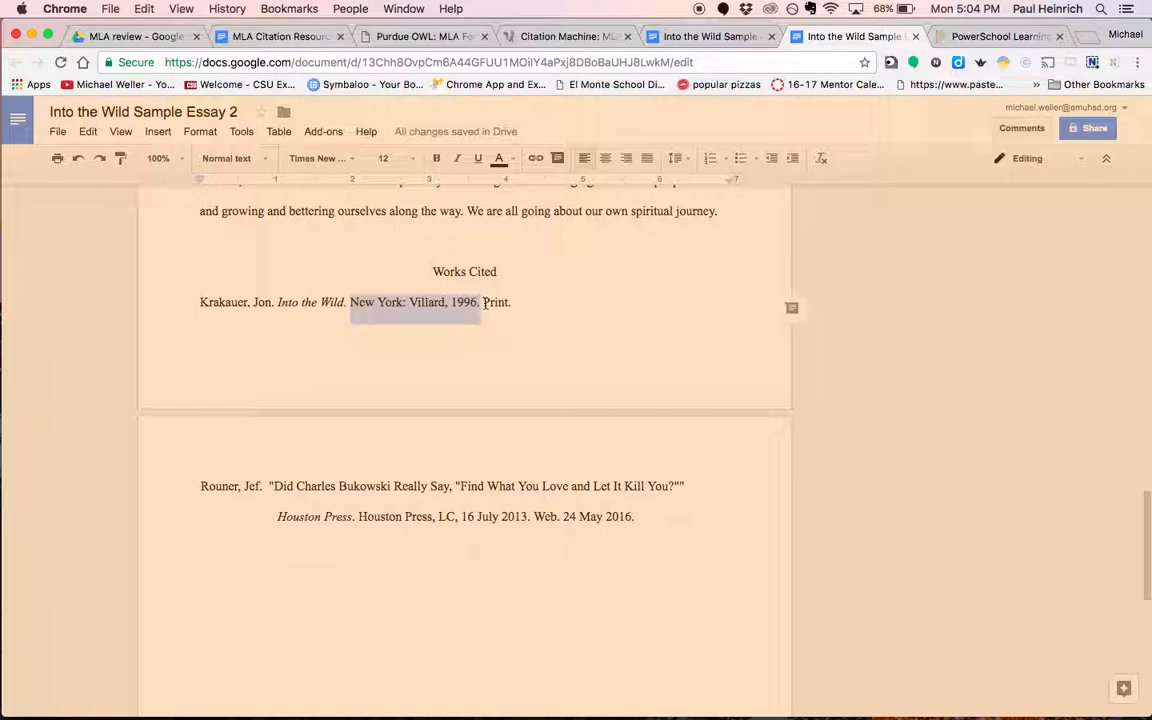
pyautogui.click(482, 302)
pyautogui.click(413, 301)
pyautogui.moveTo(413, 301); pyautogui.dragTo(481, 304)
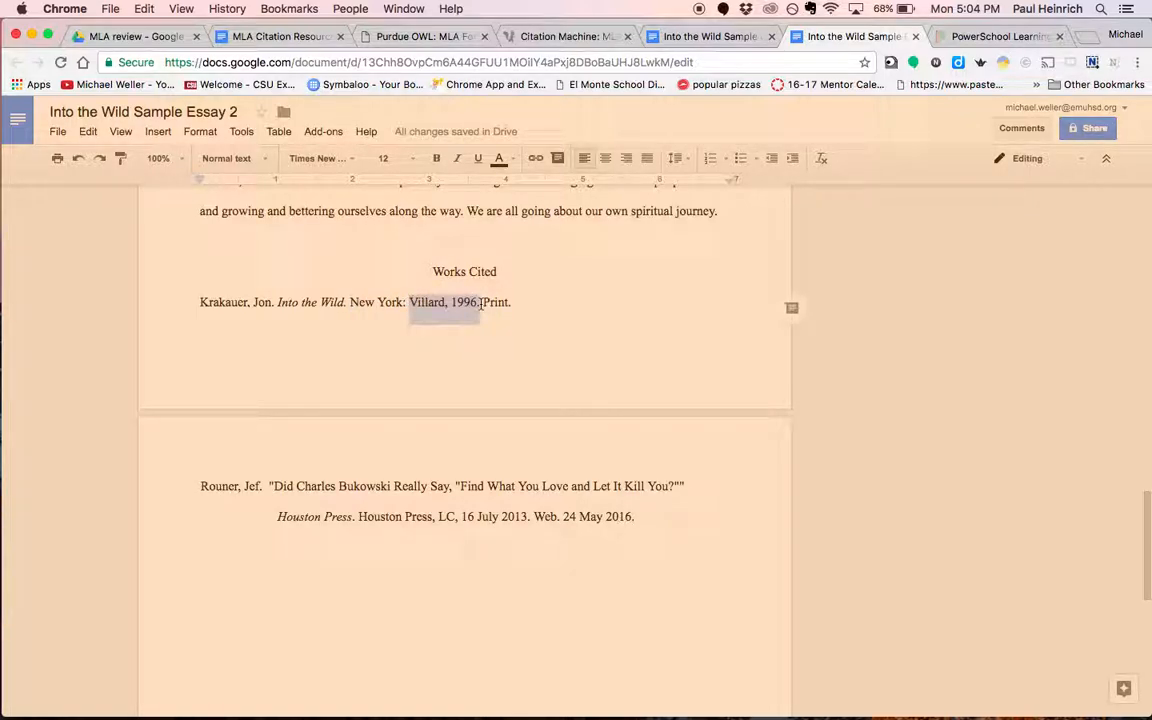
# - Compare the Krakauer entry in Sample Essay 1's Work Cited section with the one in Sample Essay 2
pyautogui.click(347, 304)
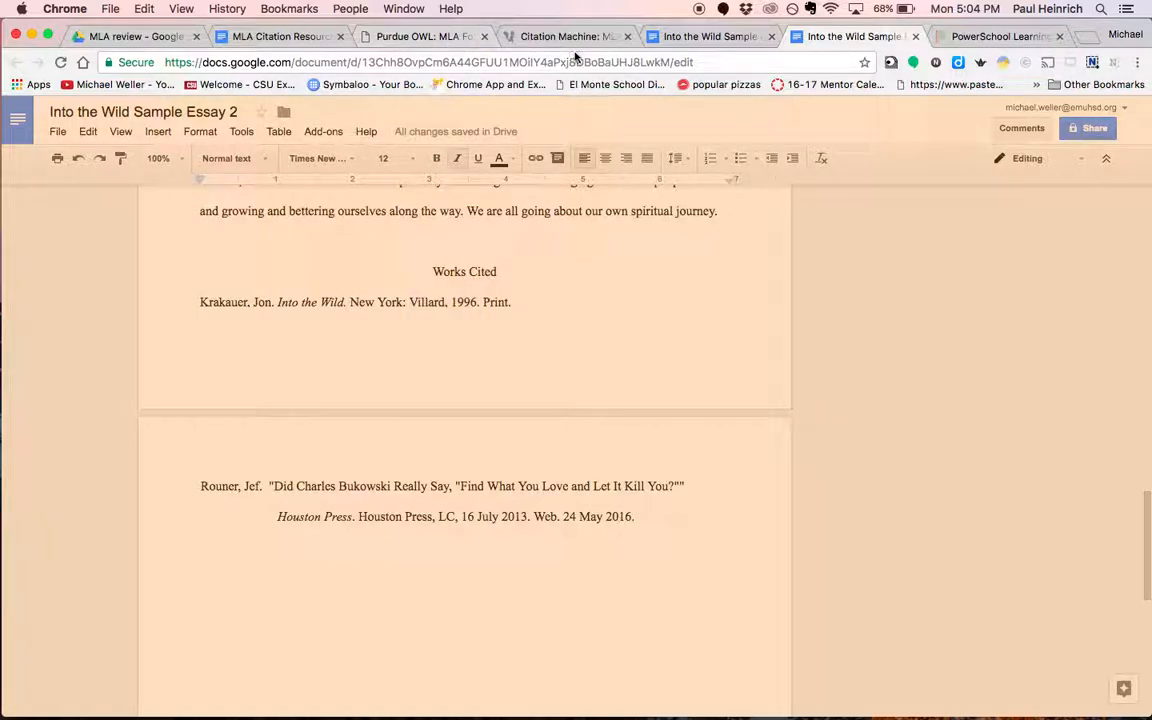
pyautogui.click(700, 36)
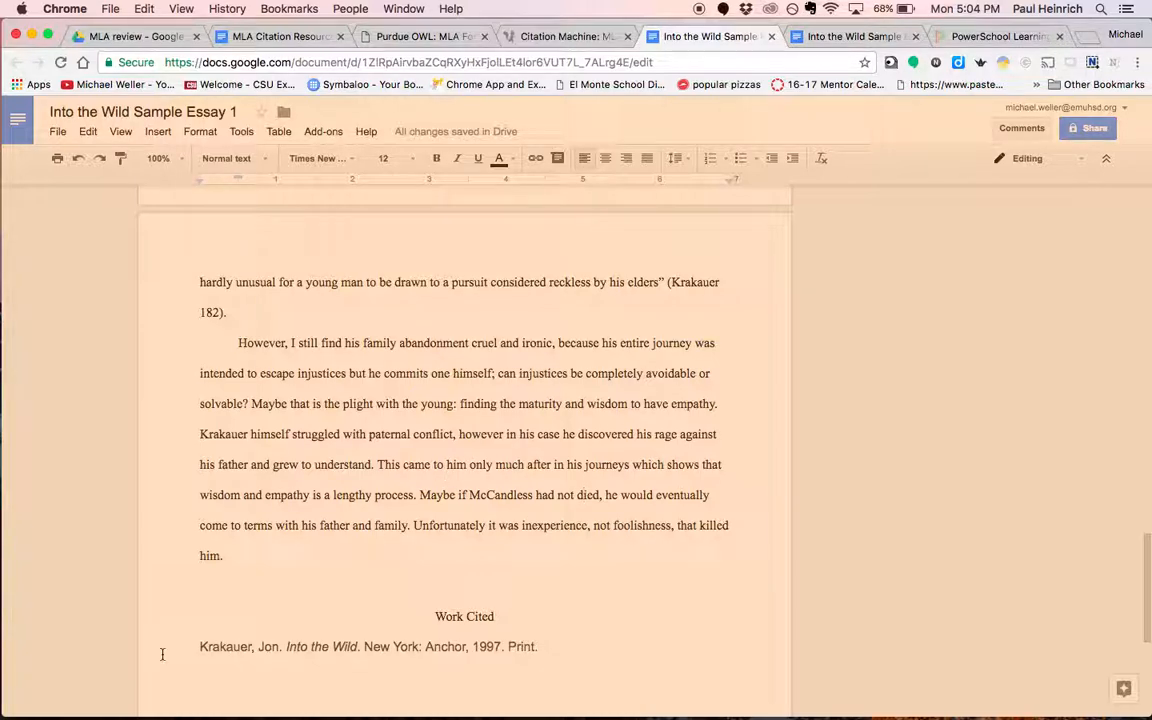
pyautogui.moveTo(193, 646); pyautogui.dragTo(545, 643)
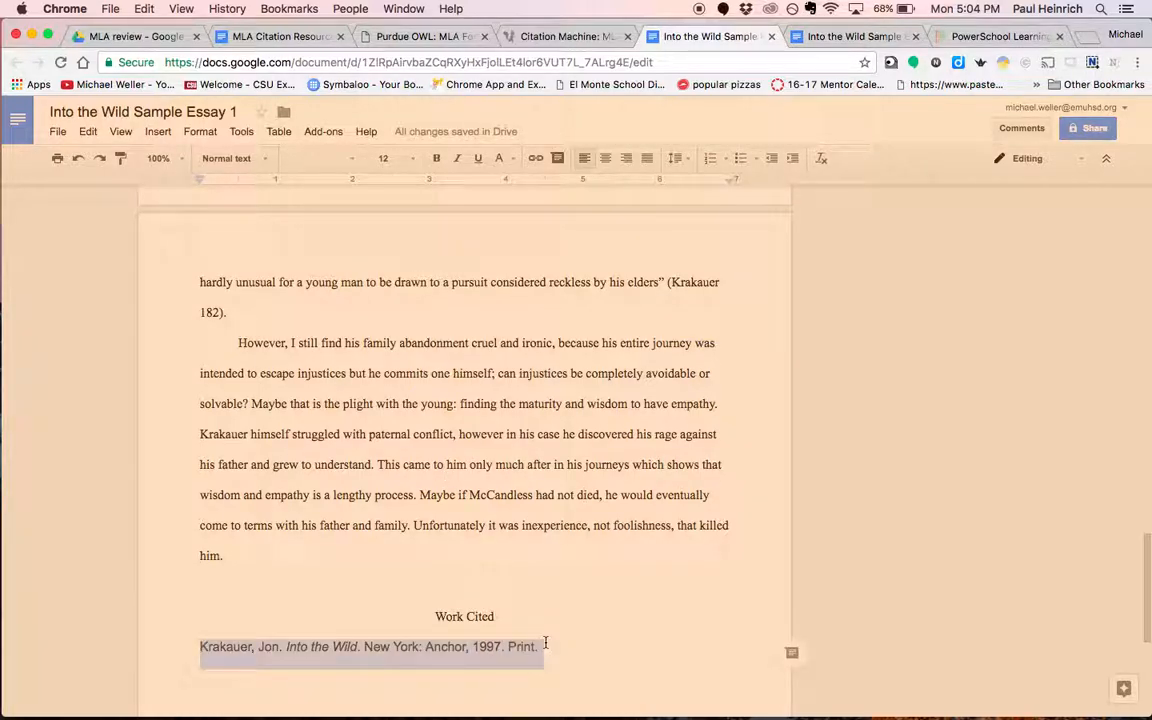
pyautogui.click(823, 40)
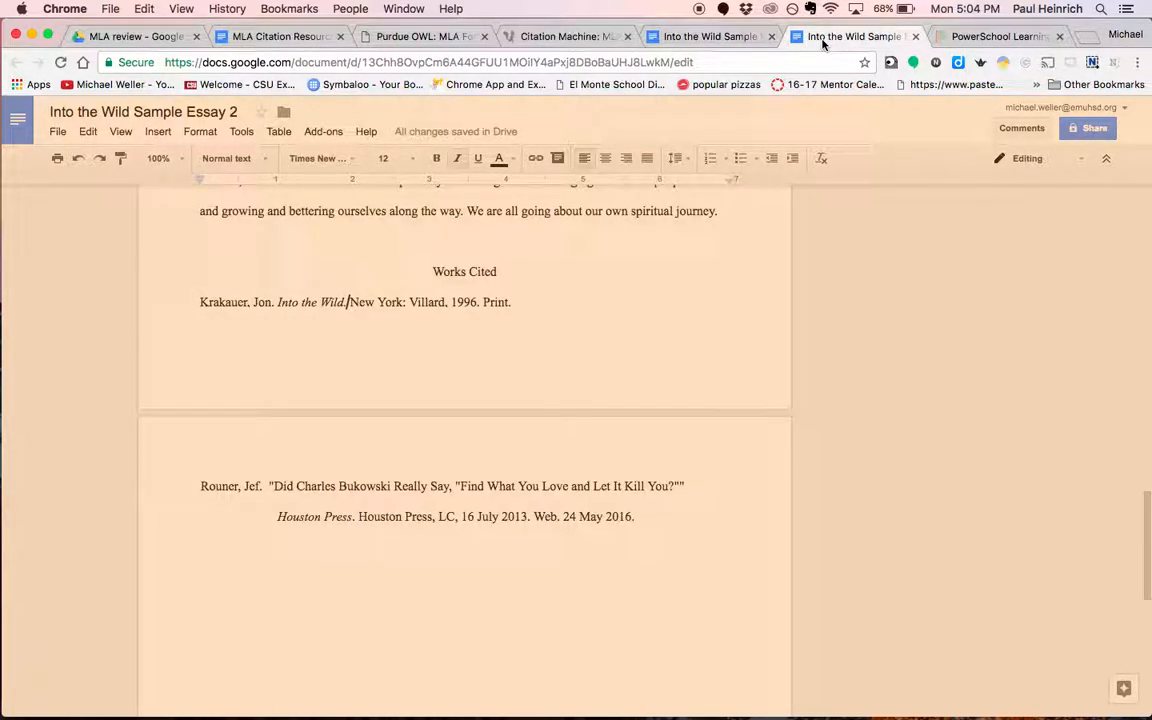
# - Examine the first quotation in Essay 2's second paragraph, highlighting it from "Chris had so much natural talent" to "of any kind."
pyautogui.click(367, 487)
pyautogui.scroll(4, 368, 230)
pyautogui.scroll(20, 367, 211)
pyautogui.scroll(10, 367, 201)
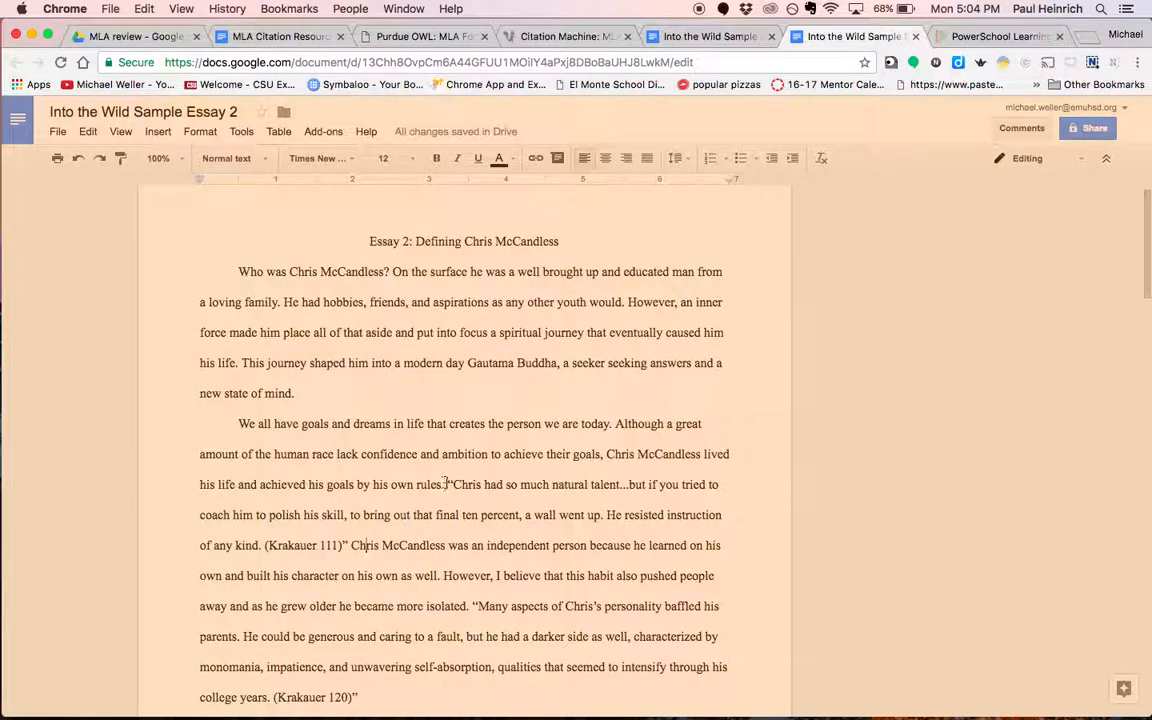
pyautogui.moveTo(447, 481); pyautogui.dragTo(263, 548)
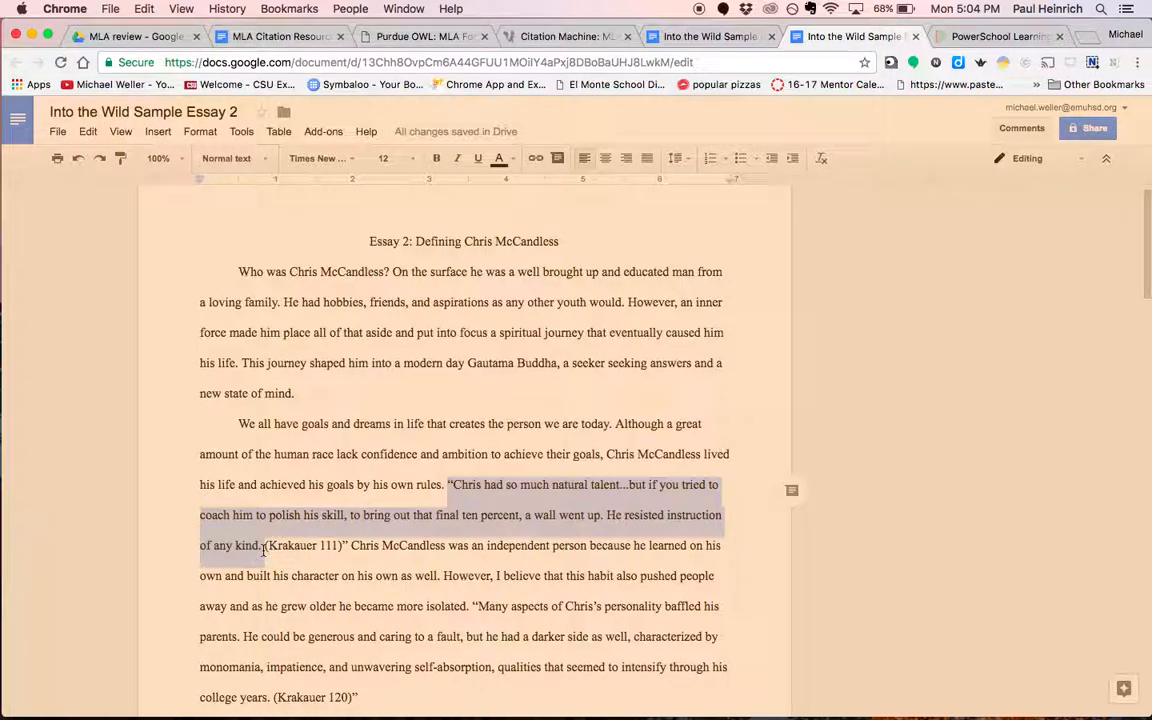
# - Switch Essay 2 to Suggesting mode and move the quotation's closing mark from after to before the (Krakauer 111) citation
pyautogui.click(342, 545)
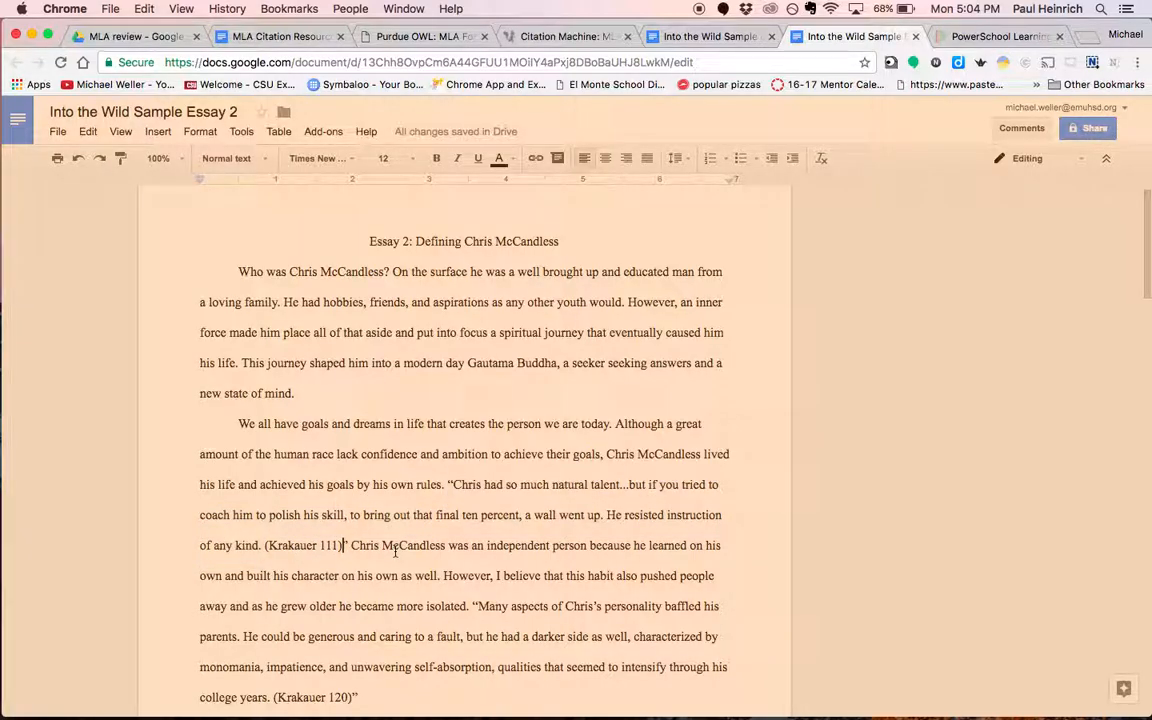
pyautogui.press('Right')
pyautogui.press('Right')
pyautogui.click(1015, 162)
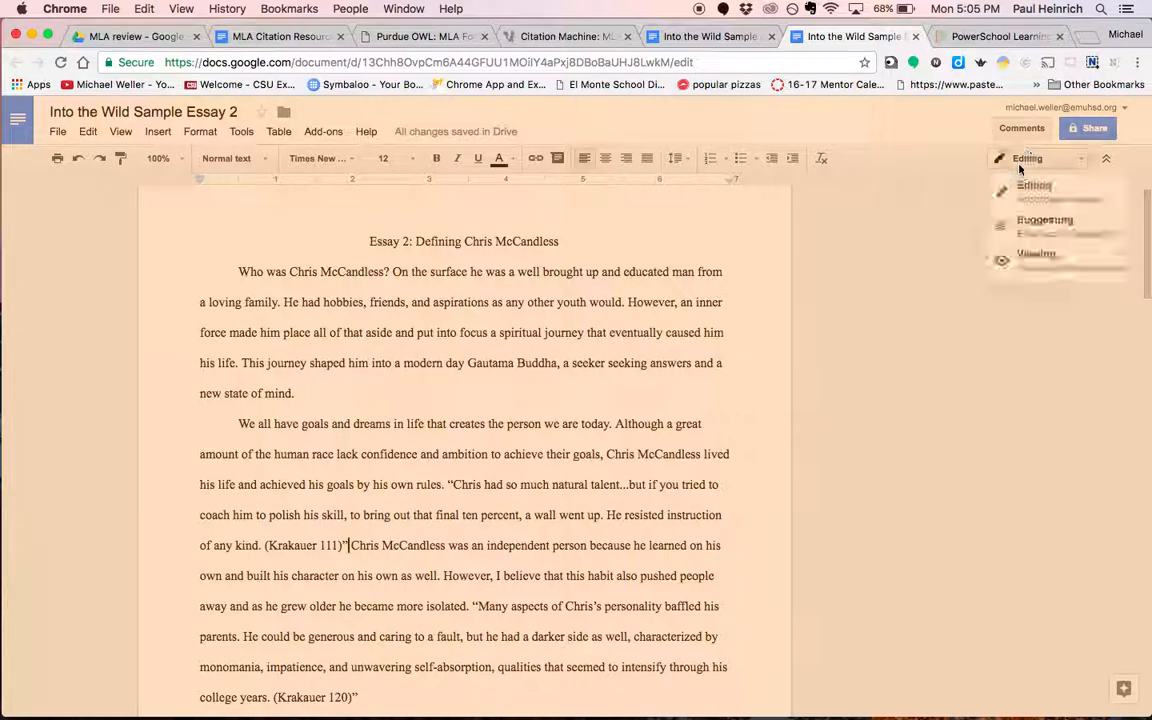
pyautogui.click(1005, 219)
pyautogui.press('BackSpace')
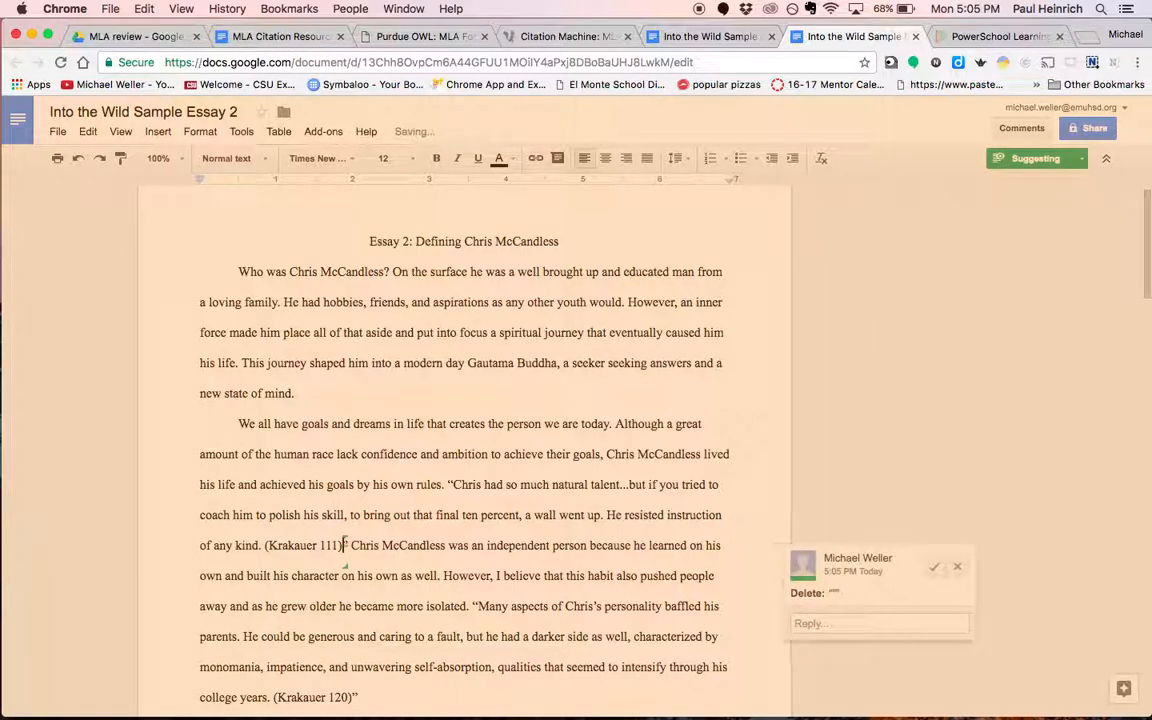
pyautogui.click(264, 545)
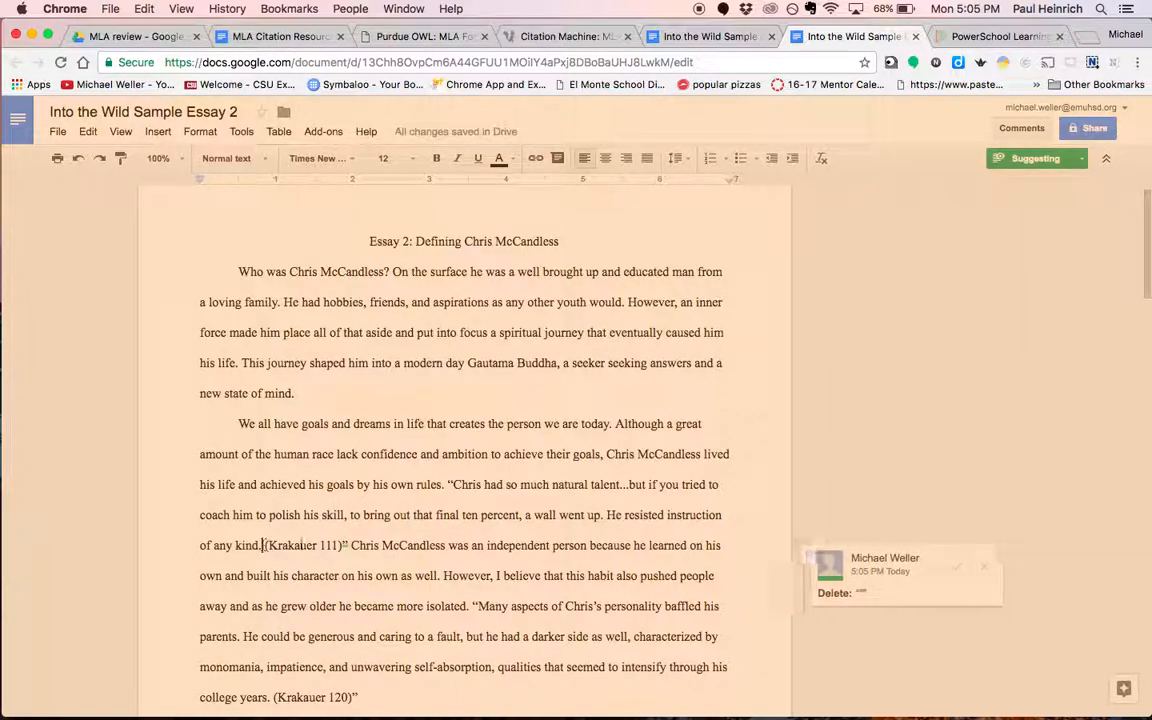
pyautogui.write('"')
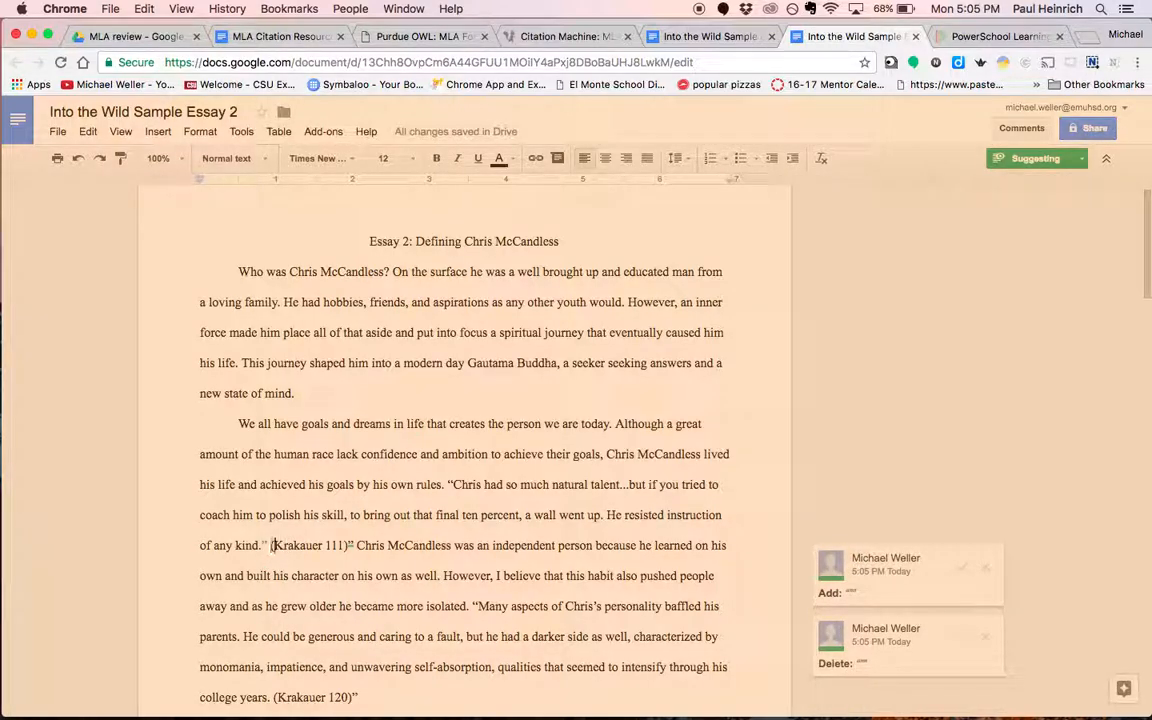
pyautogui.click(351, 548)
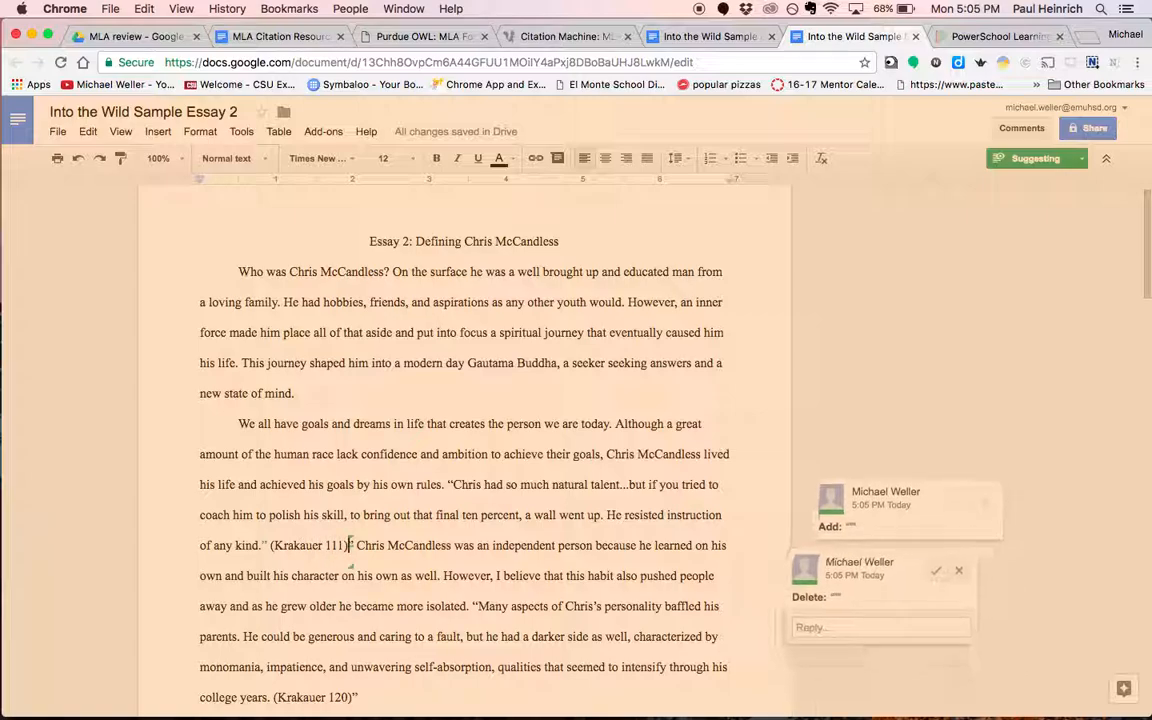
pyautogui.click(343, 547)
pyautogui.click(349, 546)
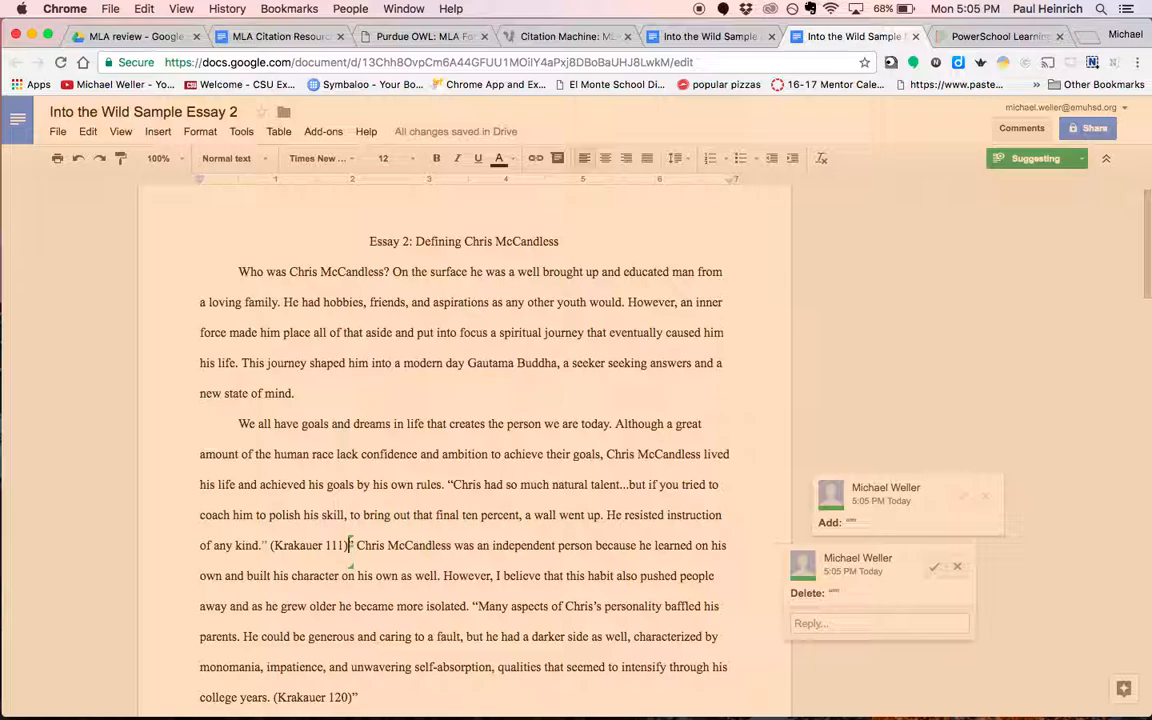
# - Suggest moving the closing quotation mark of the second quotation from after to before the (Krakauer 120) citation
pyautogui.press('Down')
pyautogui.press('Down')
pyautogui.press('Down')
pyautogui.press('Down')
pyautogui.press('Down')
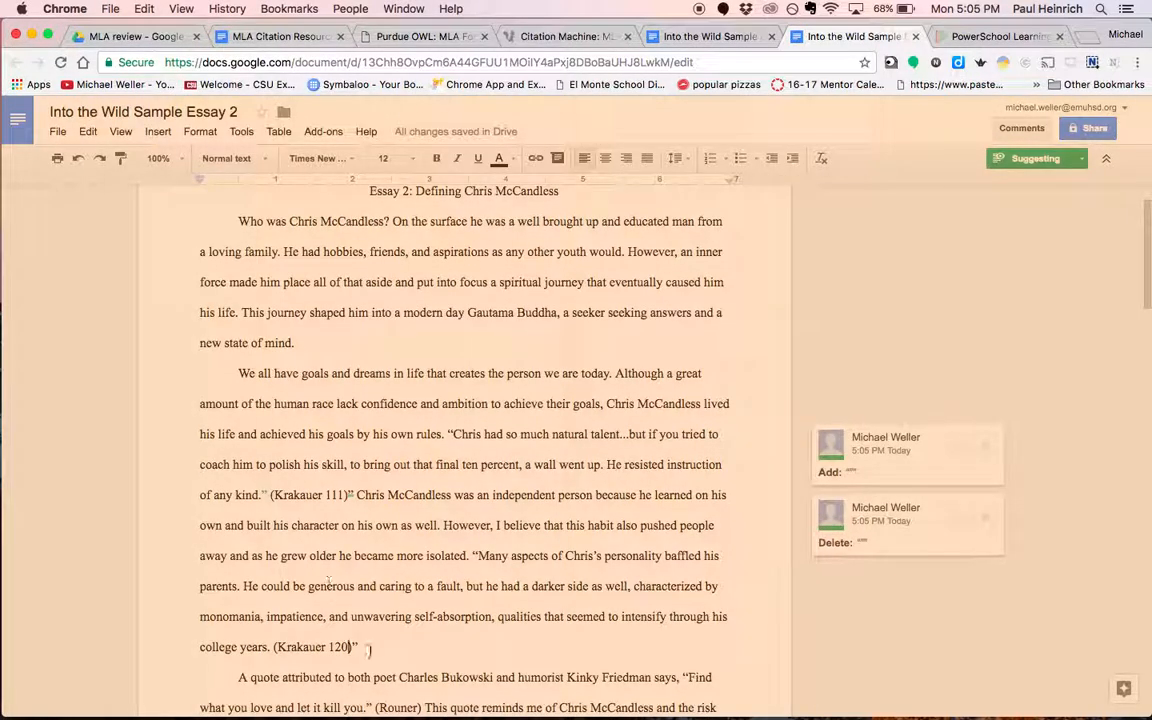
pyautogui.click(357, 646)
pyautogui.press('BackSpace')
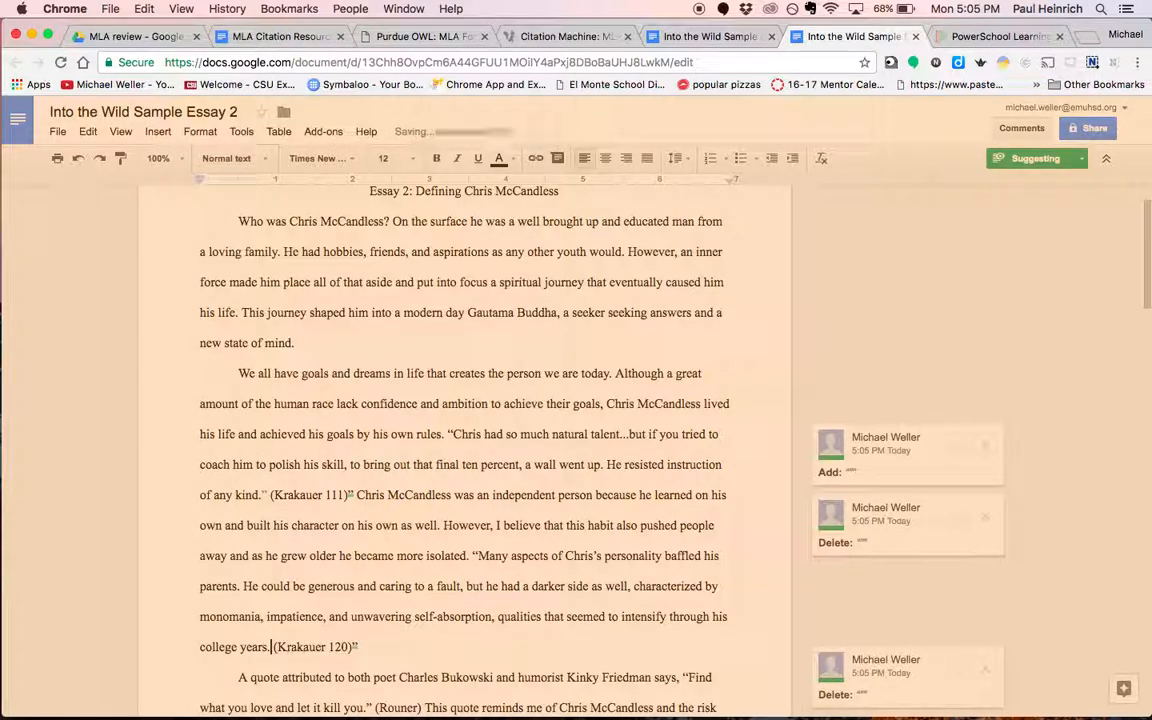
pyautogui.write('"')
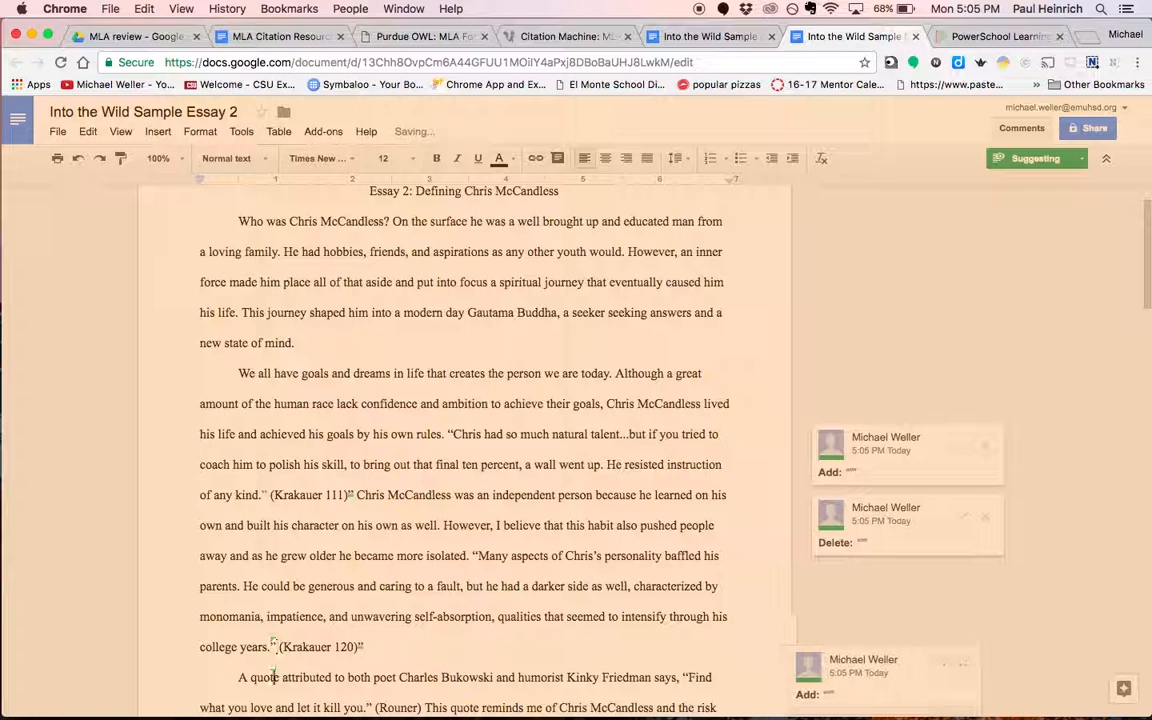
# - Examine the sentence quoting Charles Bukowski and Kinky Friedman in the third paragraph, highlighting its (Rouner) citation
pyautogui.scroll(-3, 306, 625)
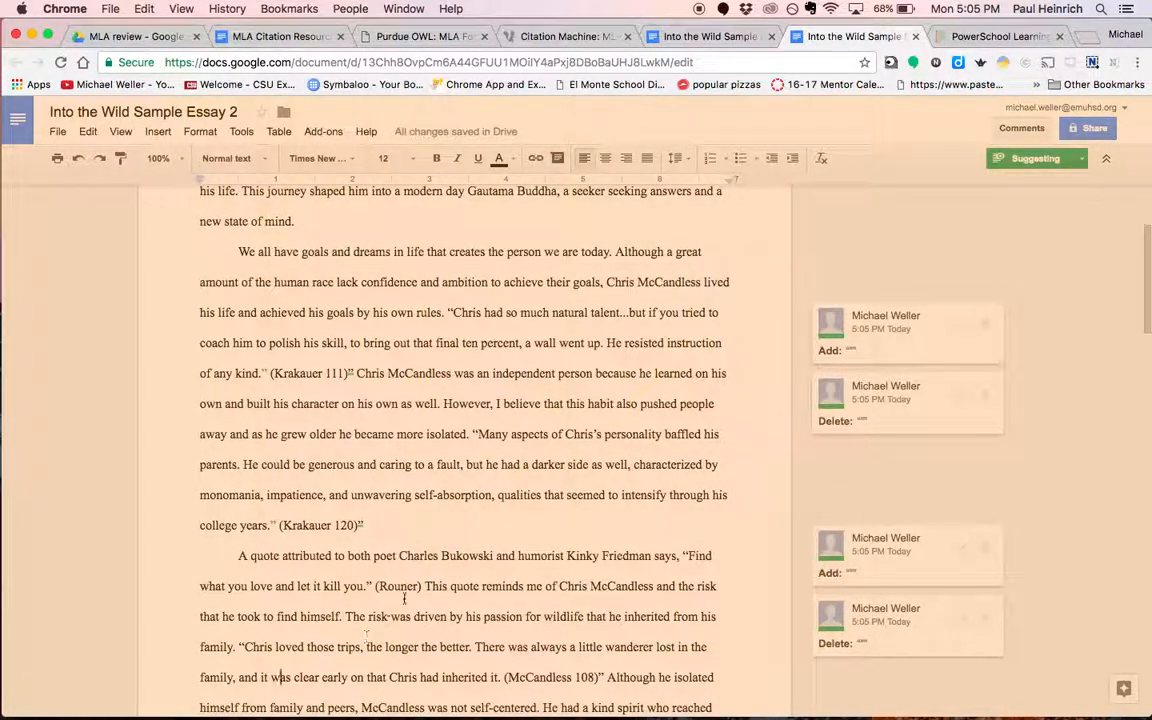
pyautogui.moveTo(241, 555); pyautogui.dragTo(371, 586)
pyautogui.click(406, 587)
pyautogui.click(422, 586)
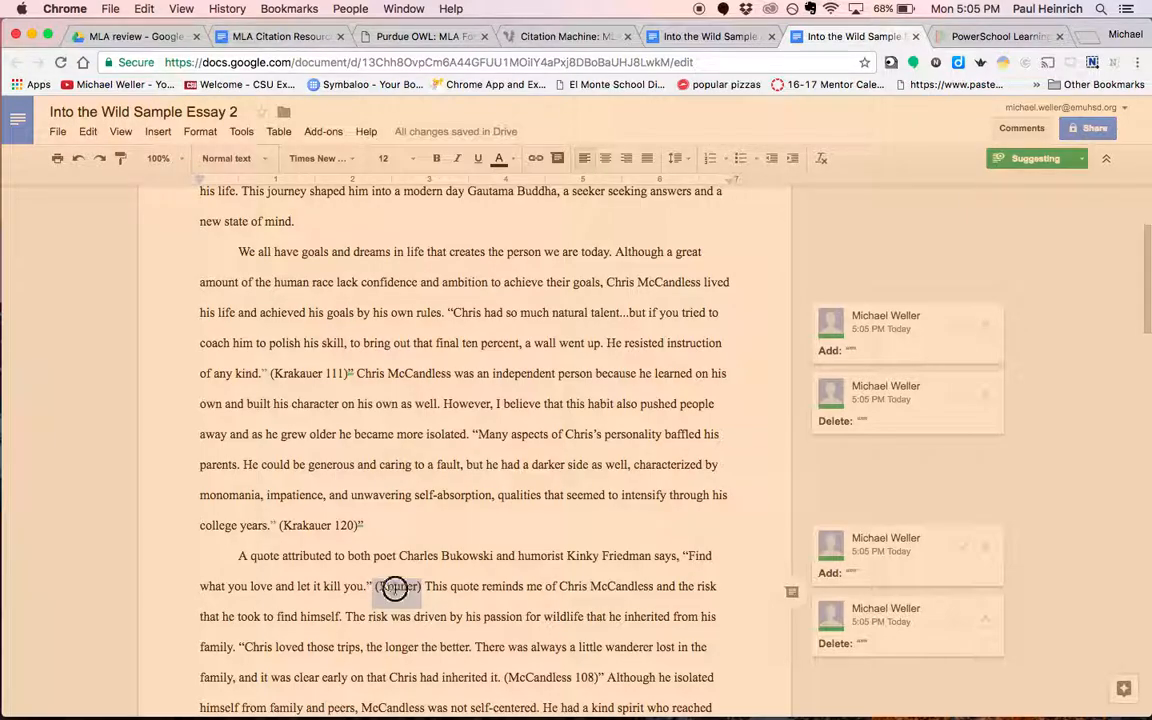
# - Check the (Rouner) in-text citation against the Rouner entry in the Works Cited section, then highlight the citation again
pyautogui.scroll(-15, 385, 560)
pyautogui.scroll(-10, 393, 543)
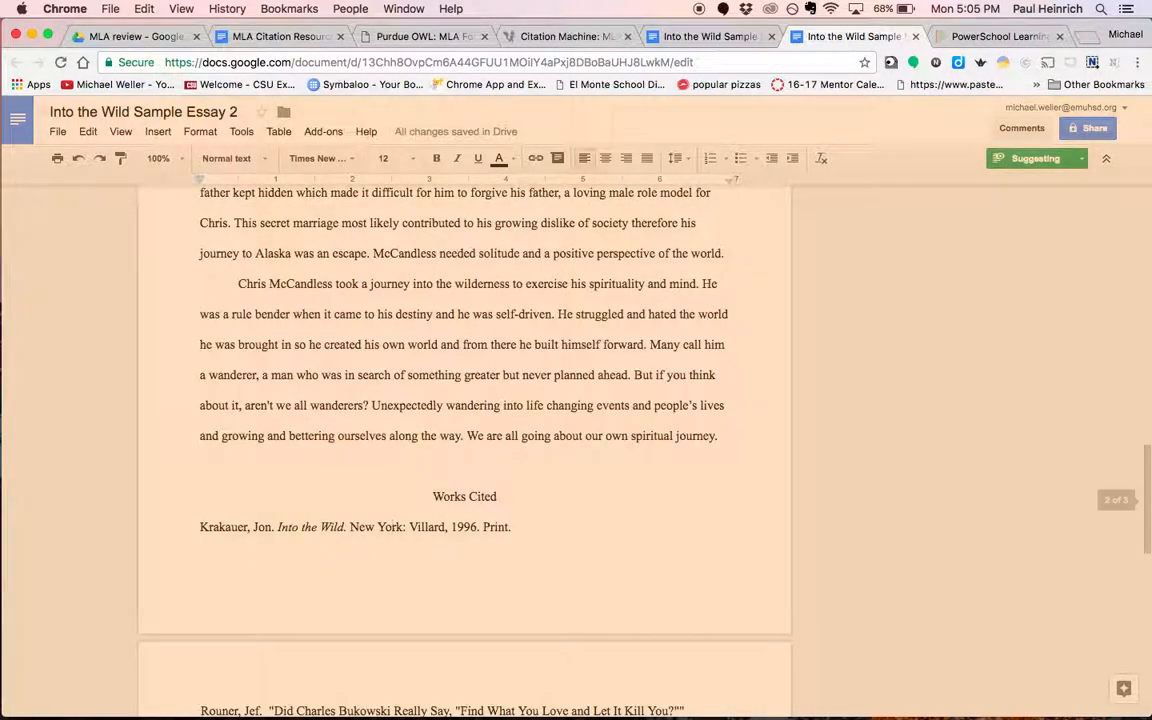
pyautogui.scroll(10, 281, 223)
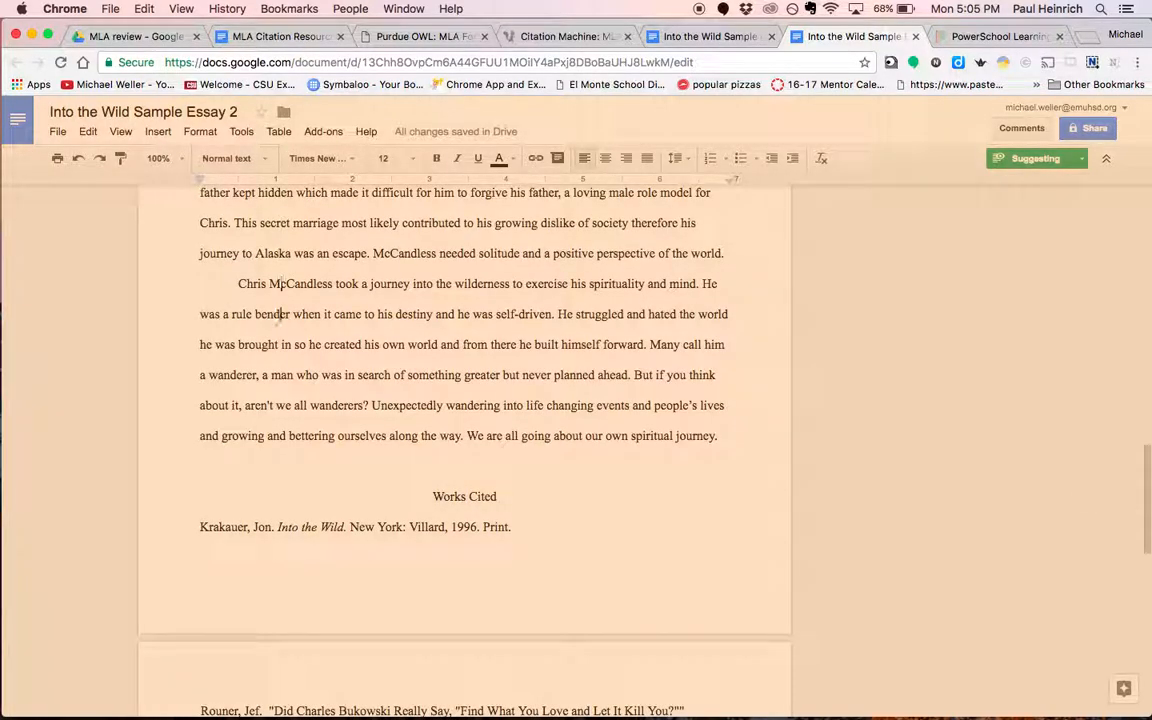
pyautogui.scroll(-1, 278, 640)
pyautogui.scroll(-1, 281, 655)
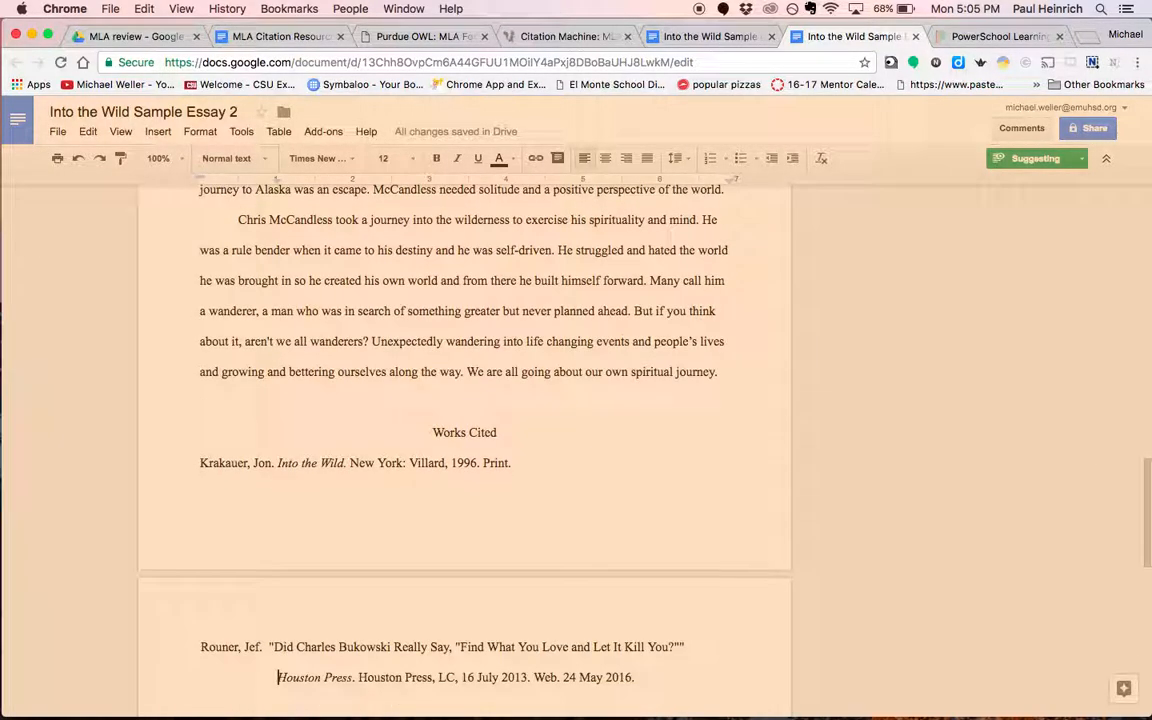
pyautogui.scroll(20, 241, 640)
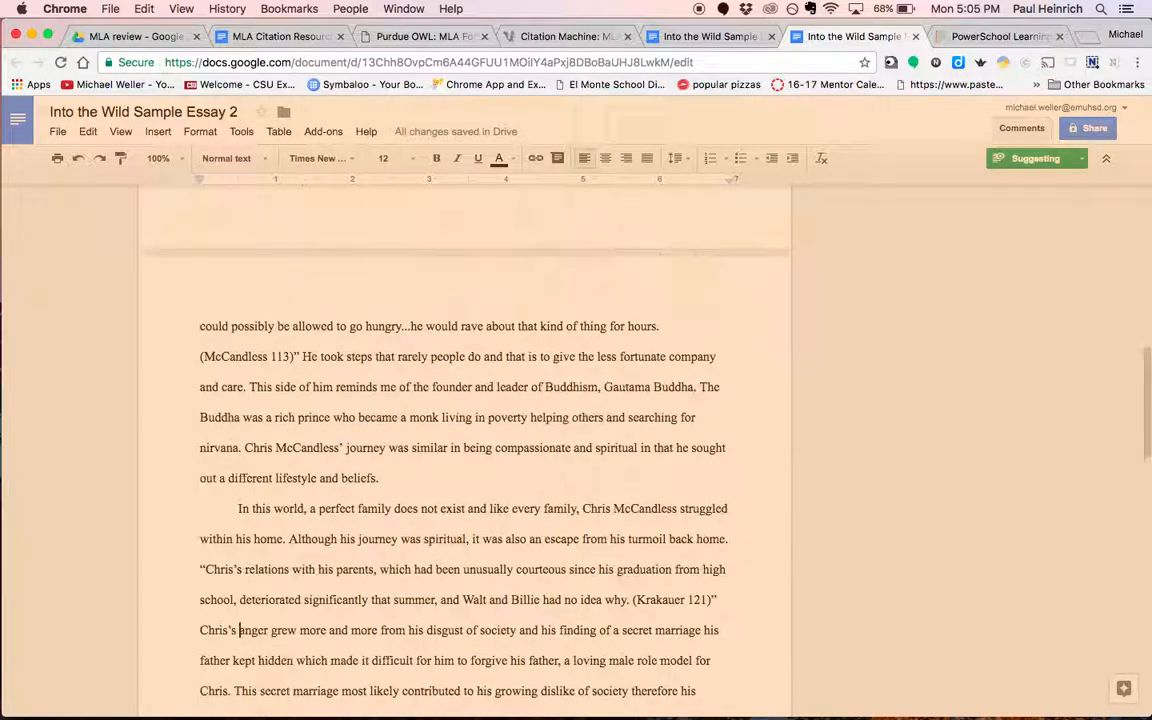
pyautogui.click(424, 521)
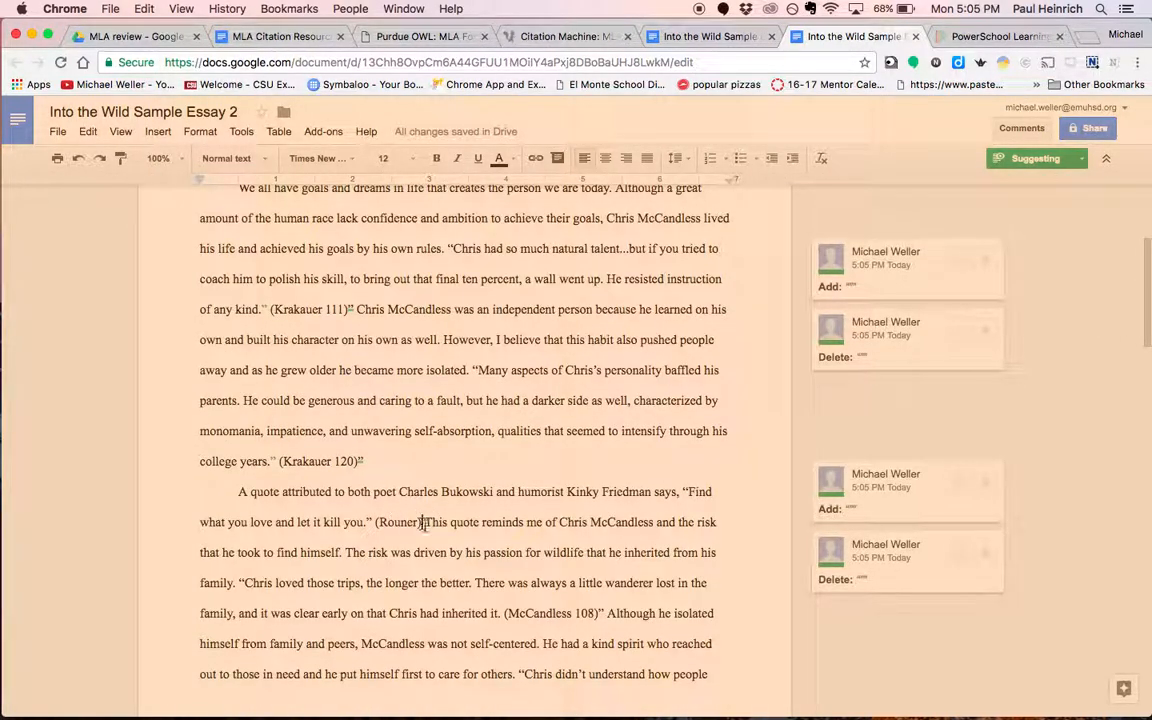
pyautogui.moveTo(373, 522); pyautogui.dragTo(415, 521)
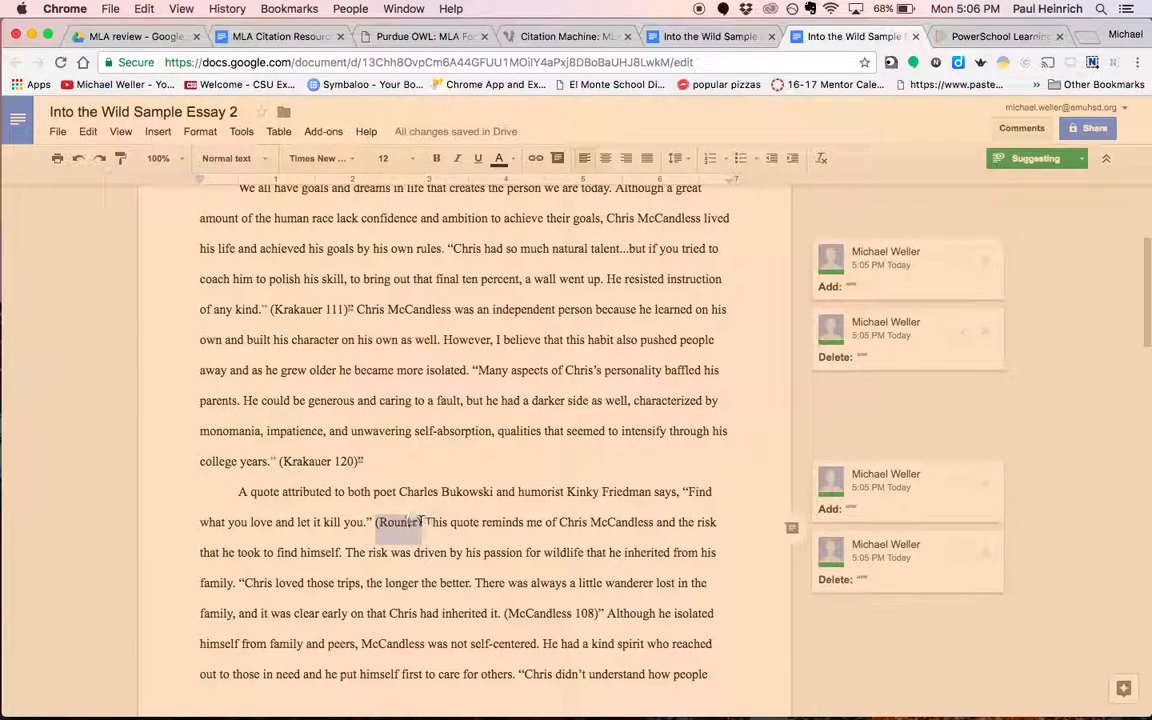
pyautogui.click(416, 552)
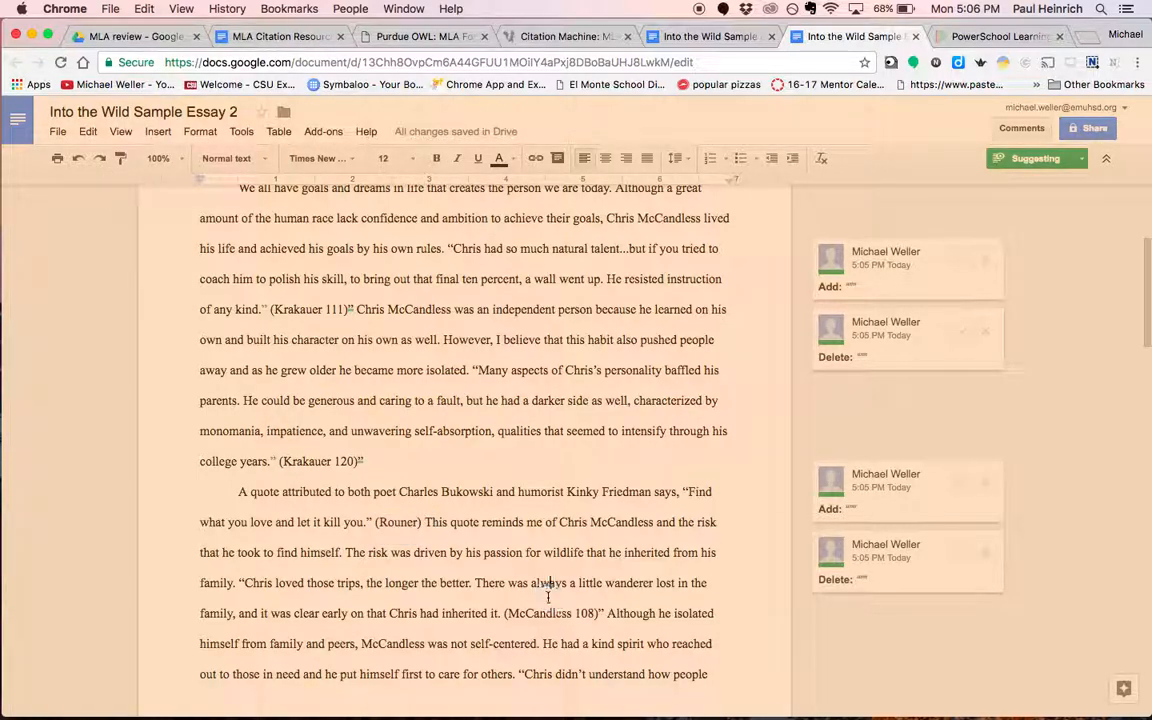
# - Suggest a closing quotation mark before the (McCandless 108) citation and delete the space that follows the citation
pyautogui.scroll(-3, 548, 610)
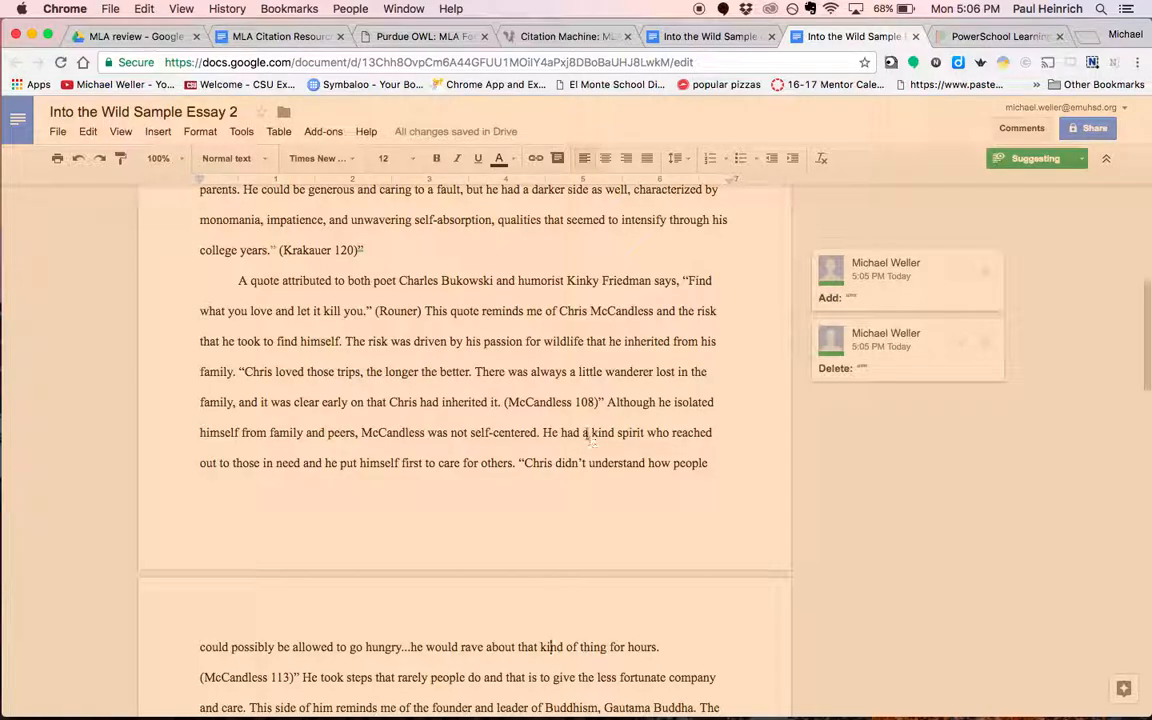
pyautogui.click(502, 402)
pyautogui.write('"')
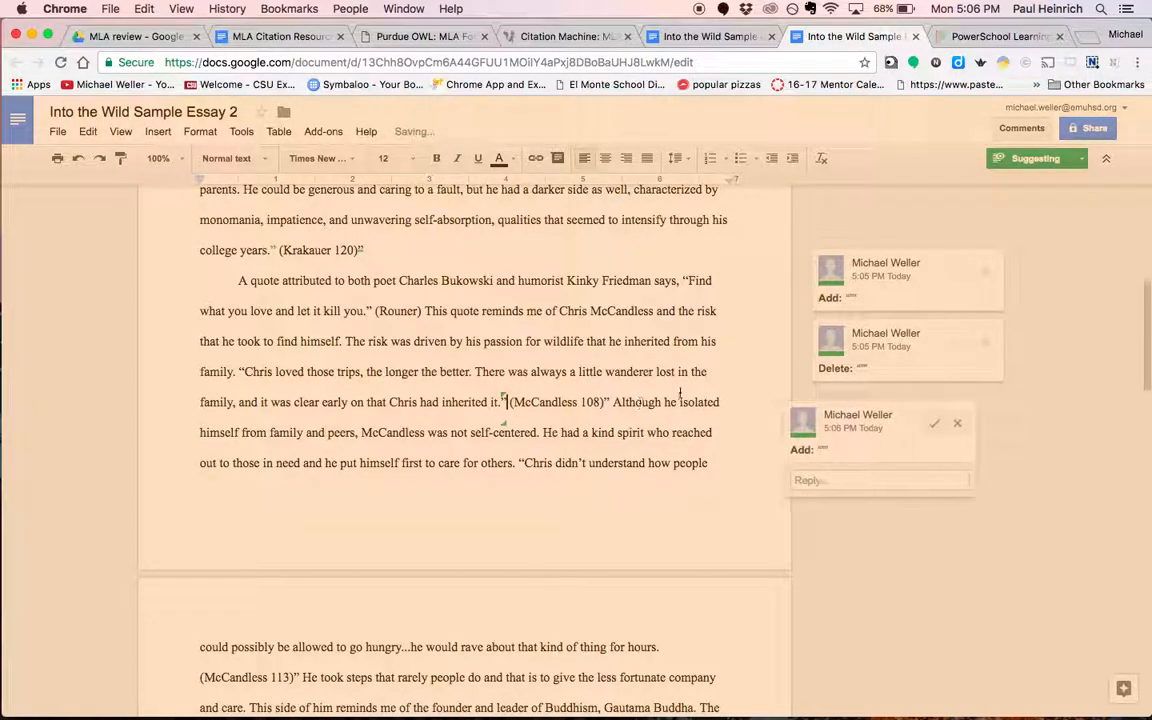
pyautogui.click(612, 402)
pyautogui.press('BackSpace')
# - Suggest replacing "McCandless" with "Krakauer" in the page 108 in-text citation
pyautogui.press('Left')
pyautogui.press('Left')
pyautogui.press('Left')
pyautogui.press('Left')
pyautogui.press('Left')
pyautogui.press('Left')
pyautogui.press('BackSpace')
pyautogui.press('BackSpace')
pyautogui.press('BackSpace')
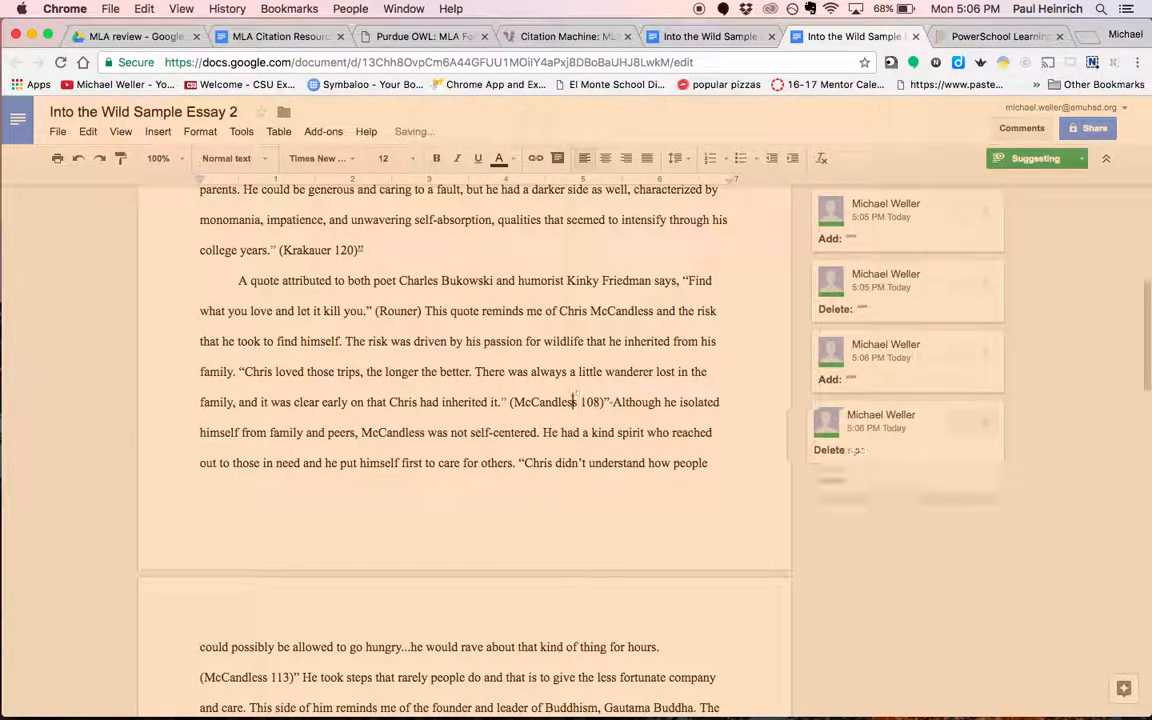
pyautogui.press('BackSpace')
pyautogui.press('BackSpace')
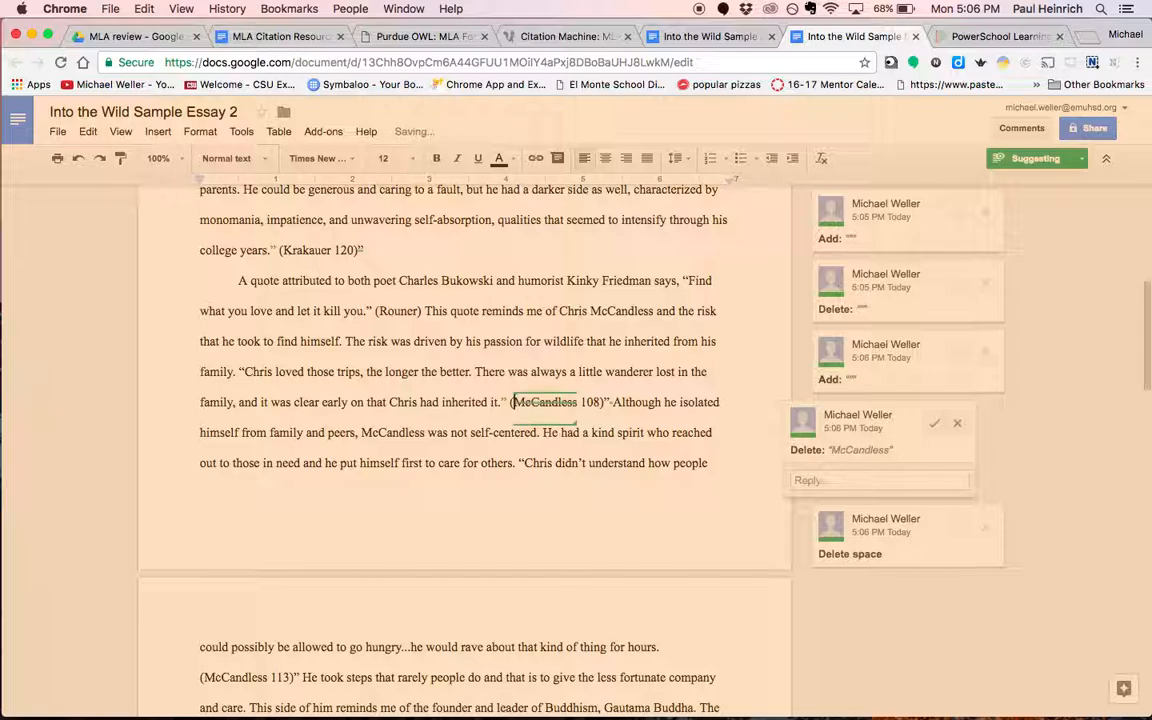
pyautogui.write('Krakau')
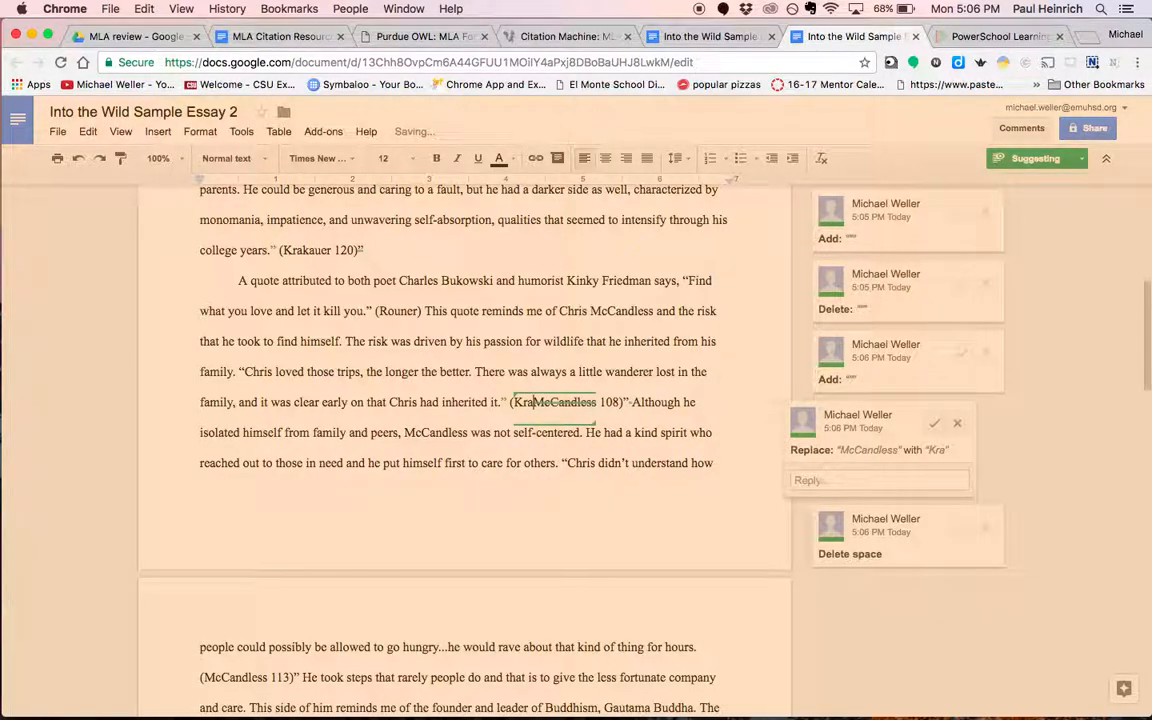
pyautogui.write('er')
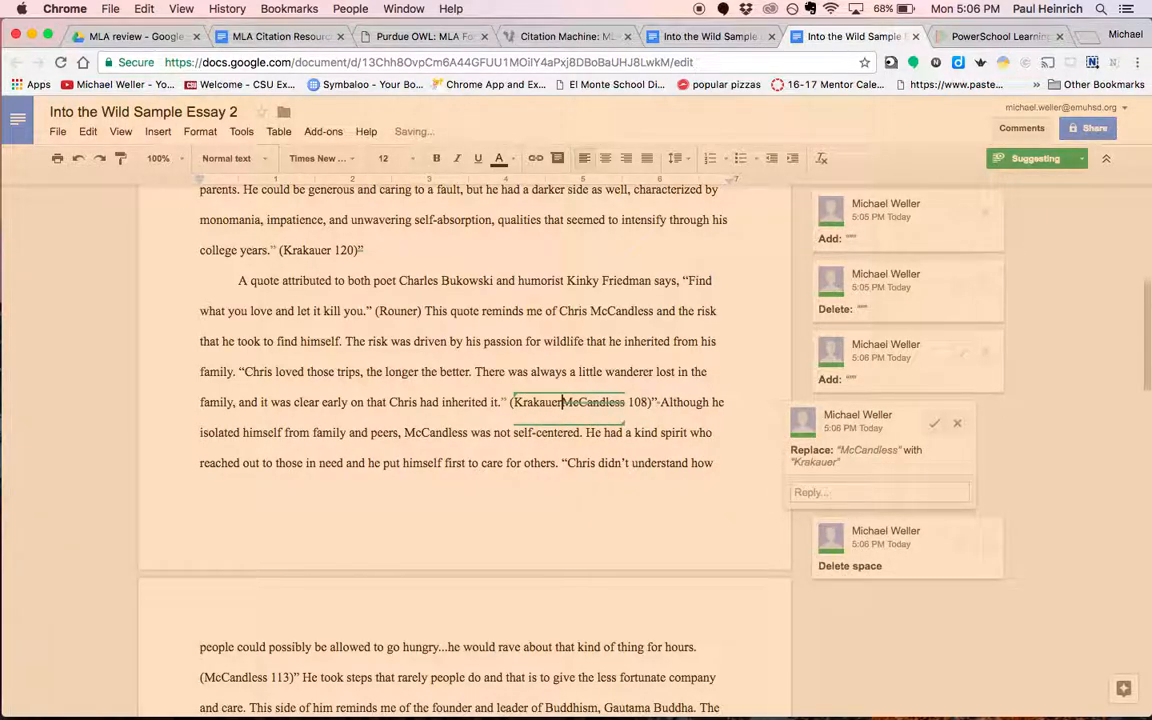
# - Suggest moving the closing quotation mark from after the (McCandless 113) citation to directly after "for hours."
pyautogui.press('Down')
pyautogui.press('Down')
pyautogui.press('Down')
pyautogui.press('Down')
pyautogui.press('Down')
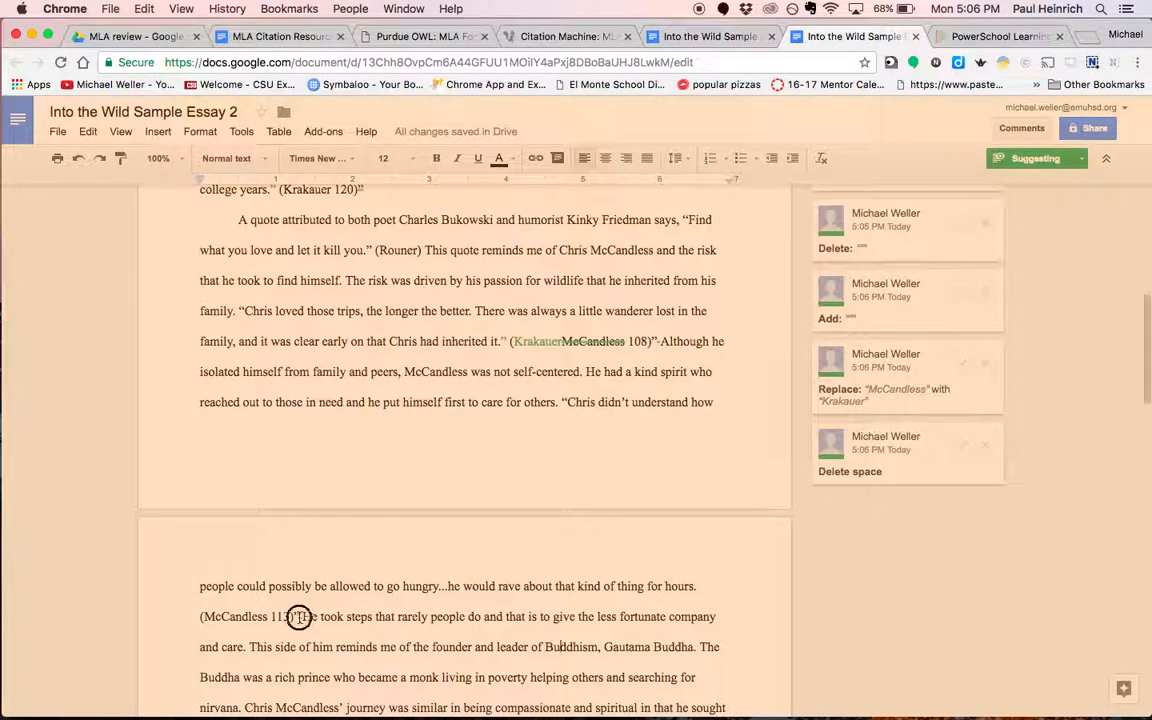
pyautogui.press('BackSpace')
pyautogui.click(695, 587)
pyautogui.write('"')
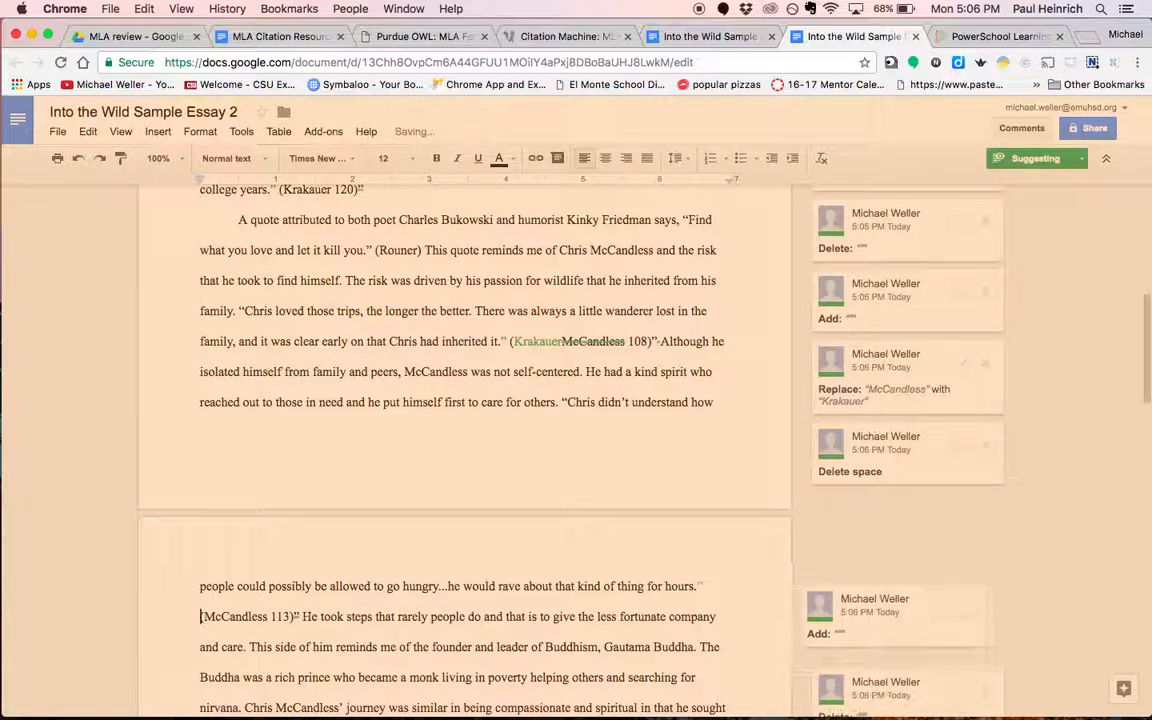
# - Suggest replacing "McCandless" with "Krakauer" in the page 113 in-text citation, keeping its opening parenthesis
pyautogui.hotkey('alt', 'shift', 'Right')
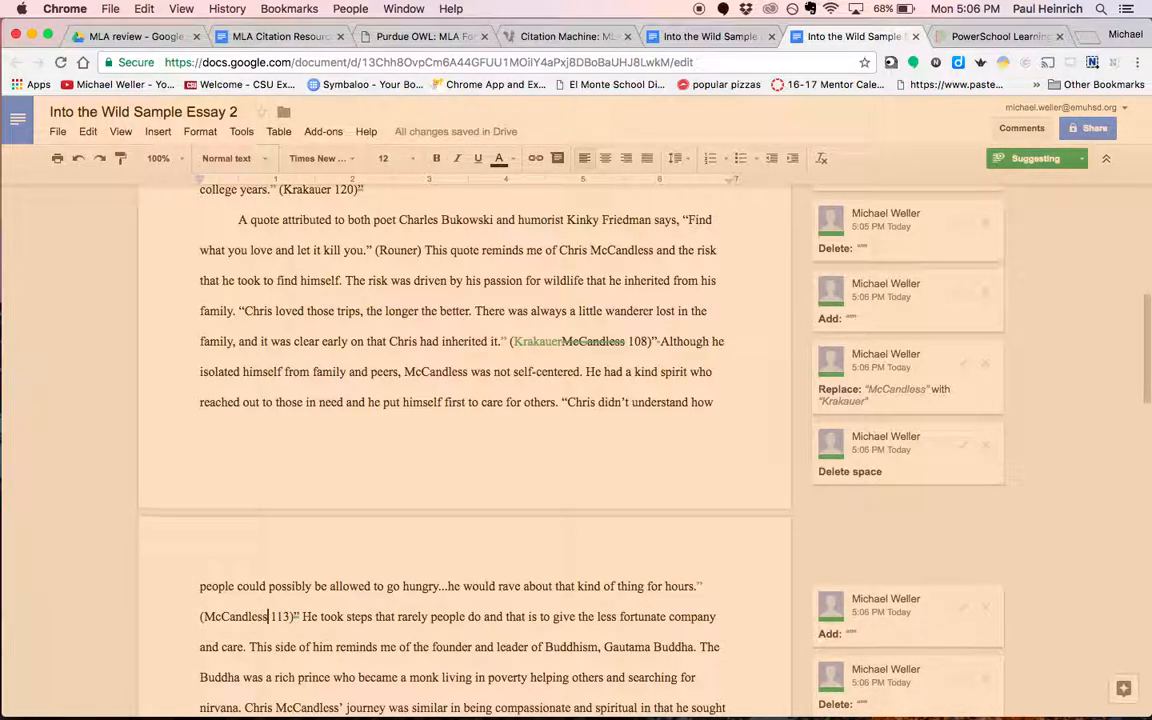
pyautogui.press('BackSpace')
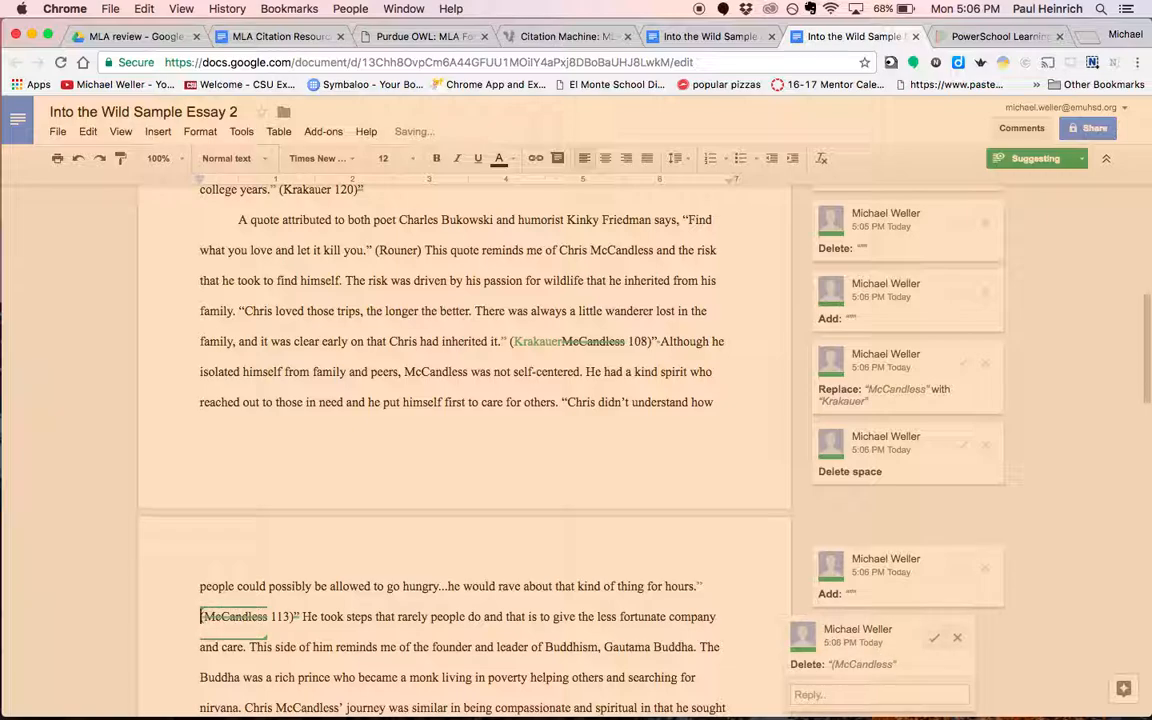
pyautogui.press('super+z')
pyautogui.press('super+shift+z')
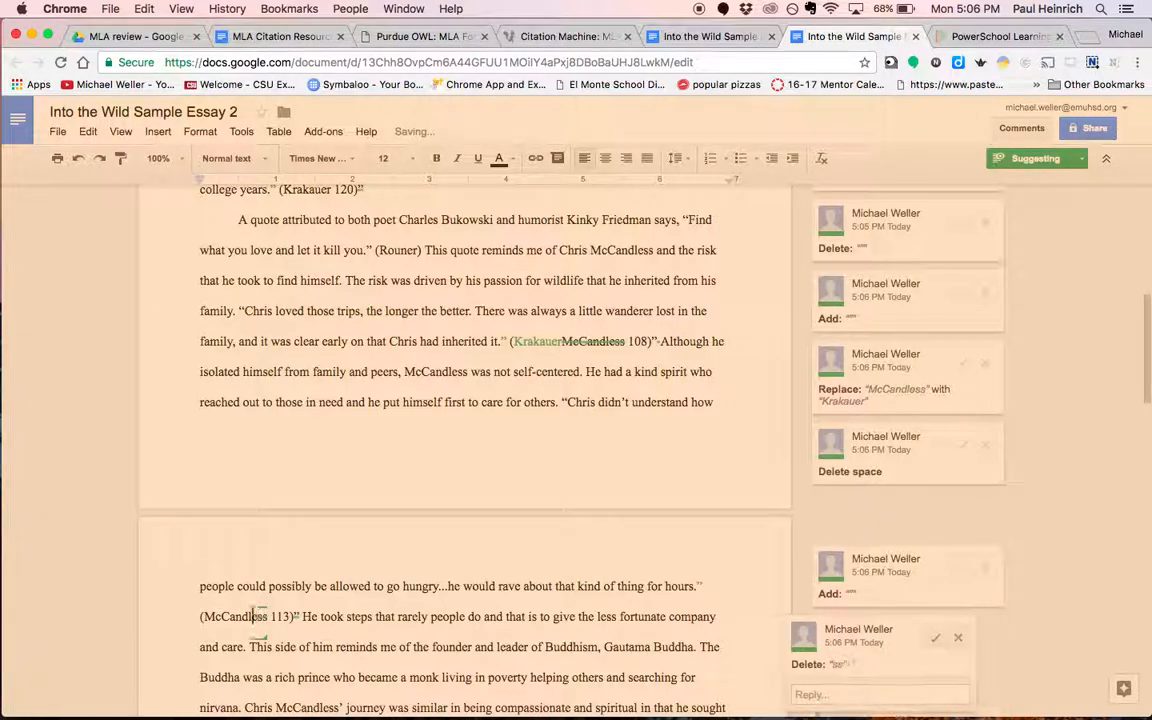
pyautogui.write('Krakauer')
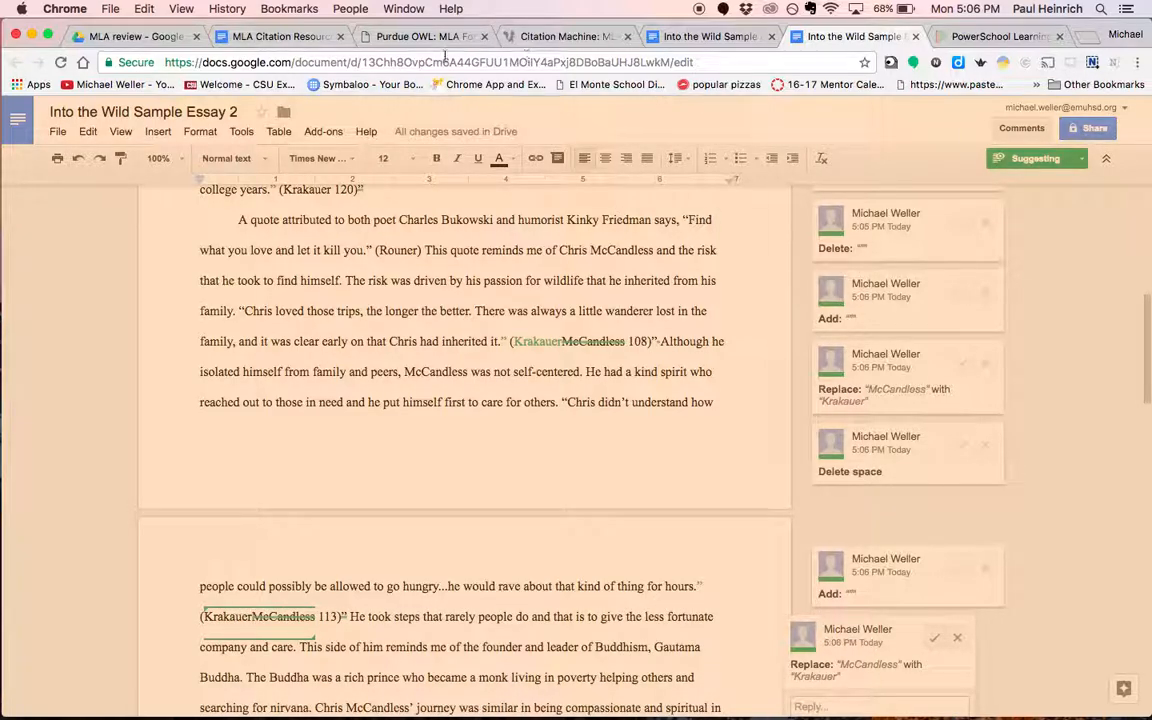
# - Switch to the MLA Citation Resources document and examine its links for citation websites, Works Cited pages, in-text citations and hanging indents
pyautogui.click(280, 38)
pyautogui.click(550, 474)
pyautogui.click(512, 420)
pyautogui.press('Down')
pyautogui.press('Down')
pyautogui.press('Down')
pyautogui.press('Down')
pyautogui.press('Down')
pyautogui.press('Down')
pyautogui.press('Down')
pyautogui.press('Down')
pyautogui.press('Down')
pyautogui.press('Down')
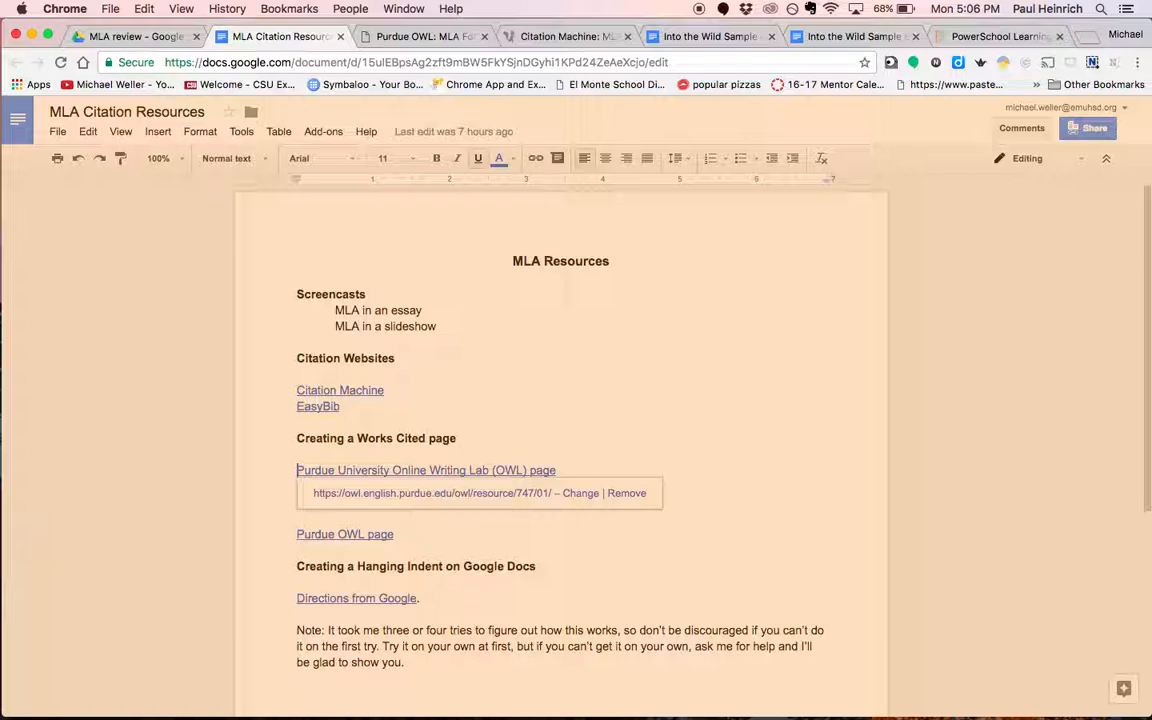
pyautogui.press('Up')
pyautogui.press('Up')
pyautogui.press('Up')
pyautogui.press('Up')
pyautogui.press('Up')
pyautogui.press('Up')
pyautogui.press('Up')
pyautogui.press('Up')
pyautogui.press('Up')
pyautogui.press('Up')
pyautogui.press('Up')
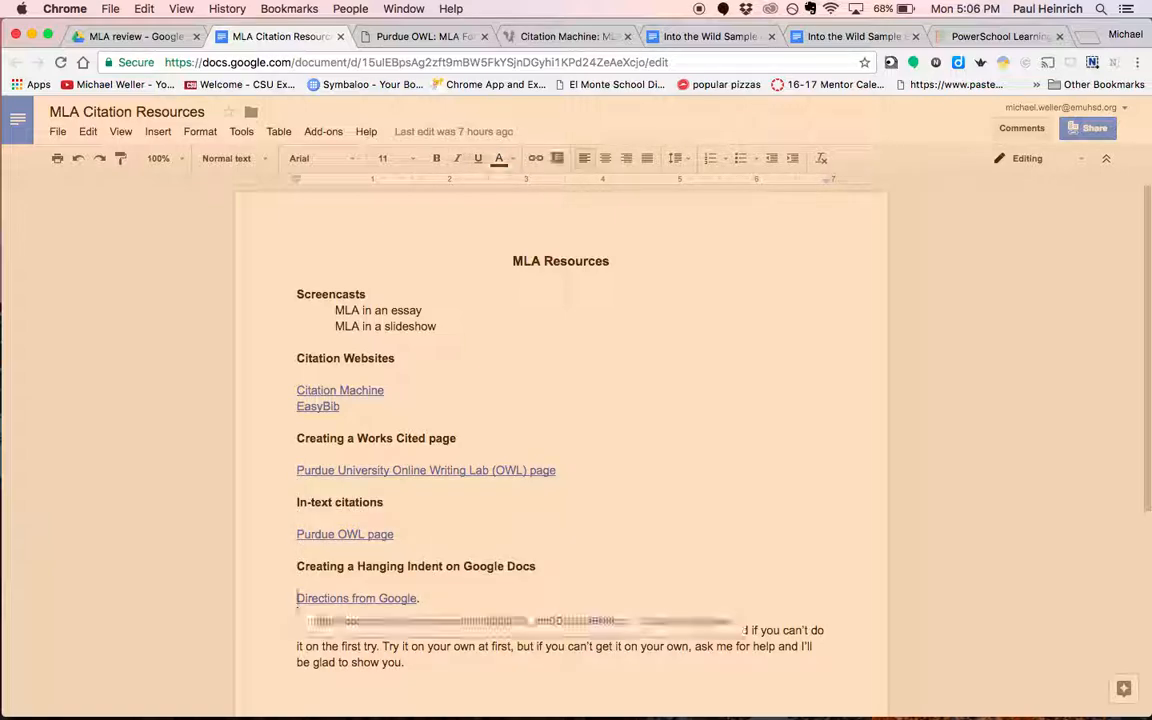
pyautogui.press('Up')
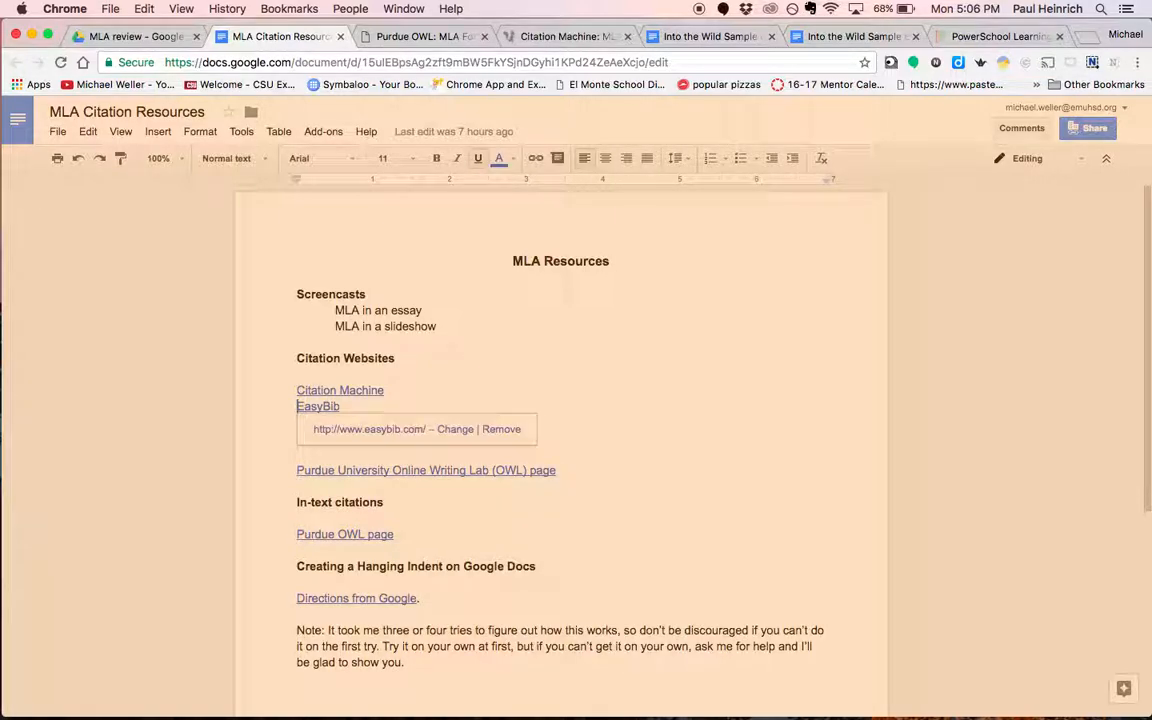